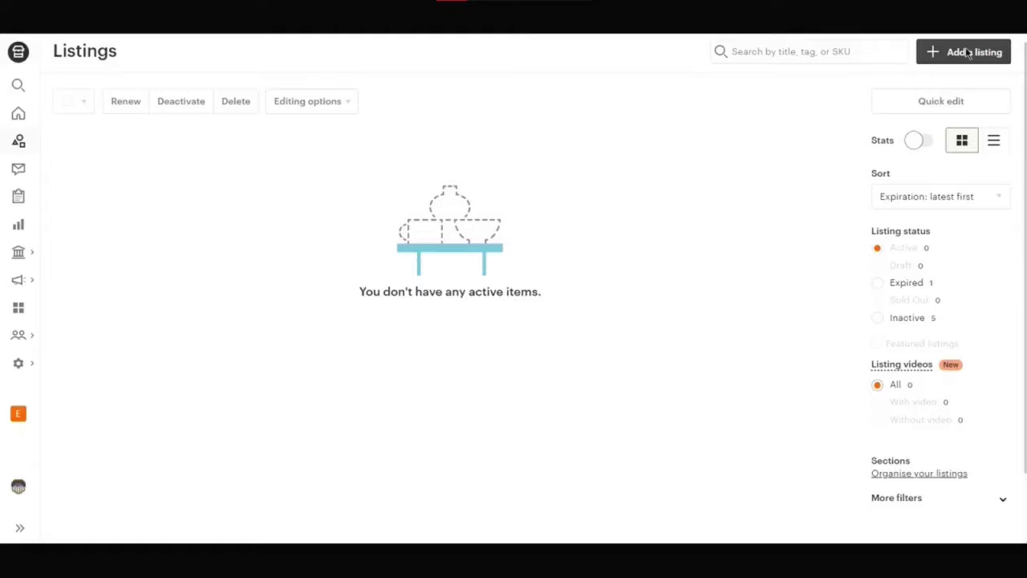
- Start a new listing and upload ten photos of the bamboo hoop name earrings and font options
click(968, 53)
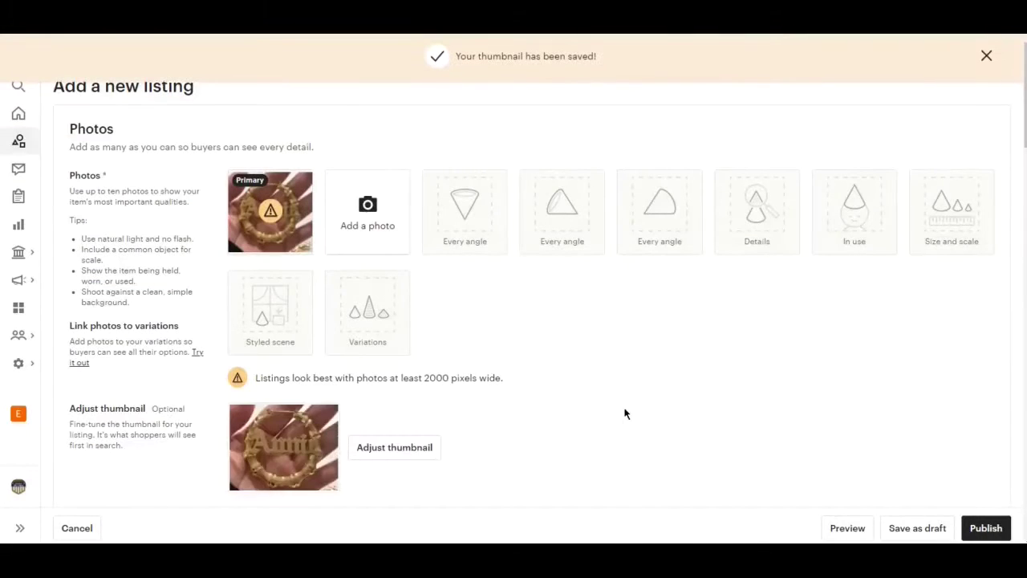
click(365, 220)
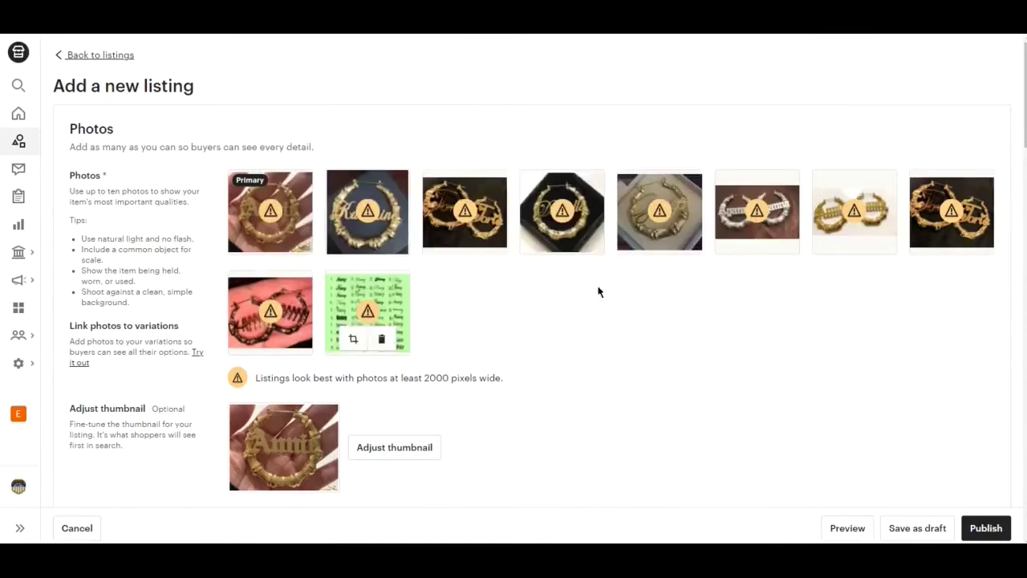
- Enter the listing title "Stainless Steel 18K Bamboo Hoop Customize Name Earrings Bamboo Style With Statement Words Number"
drag(1024, 136, 1023, 249)
click(288, 290)
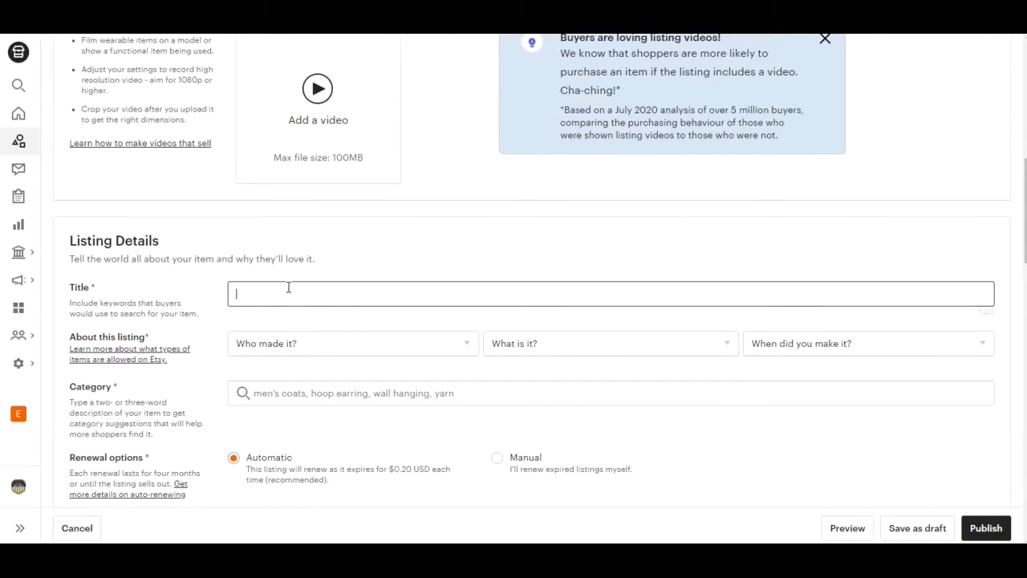
text(Stainless Steel  18K  Bamboo Hoop Customize Name Earrings Bamboo Style With Statement Words Number)
scroll(238, 85, up, 2)
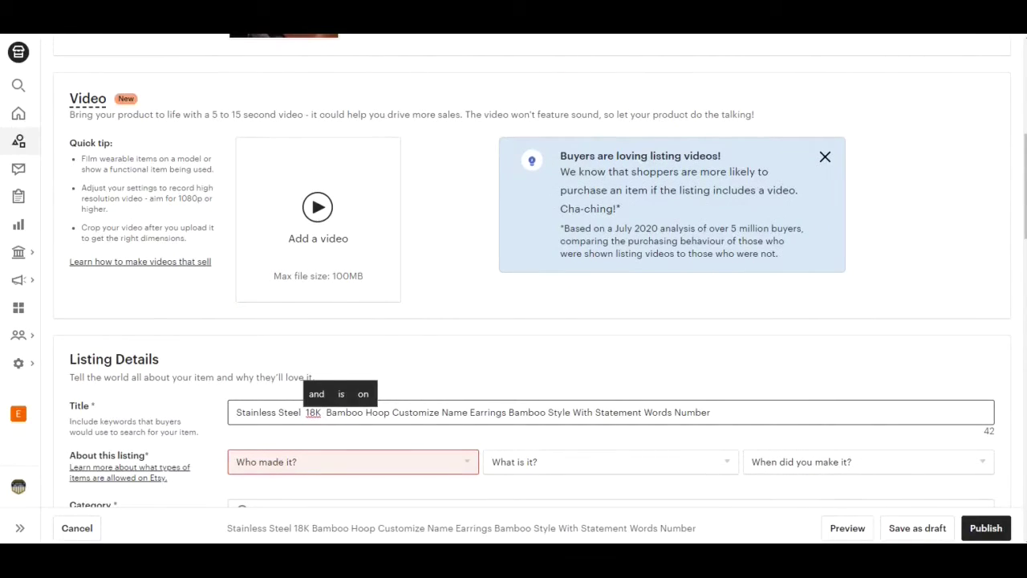
- Remove "Stainless Steel 18K" from the start of the title so it begins with "Bamboo Hoop"
drag(322, 411, 258, 412)
key(BackSpace)
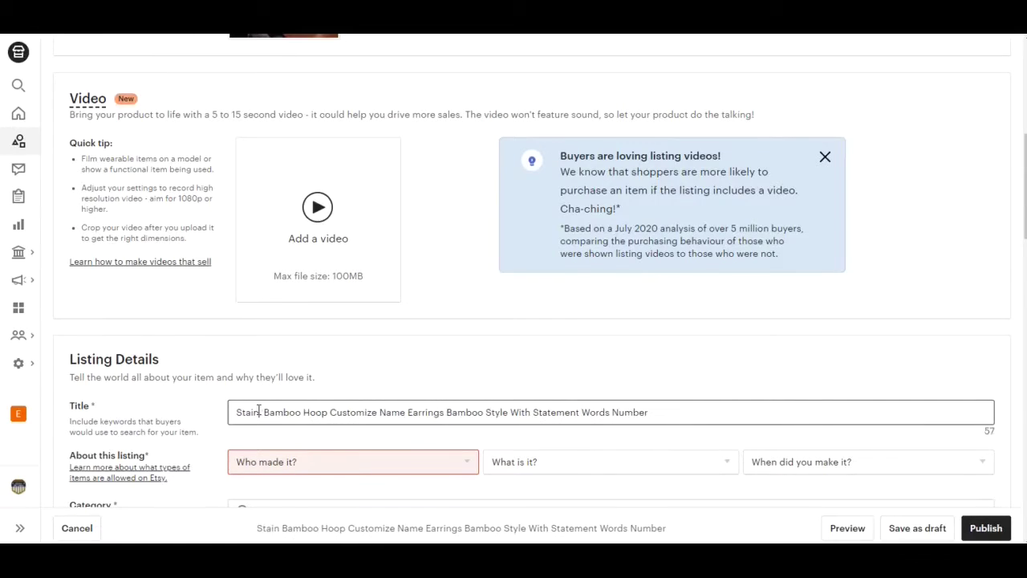
key(BackSpace)
key(BackSpace)
key(BackSpace)
key(BackSpace)
key(BackSpace)
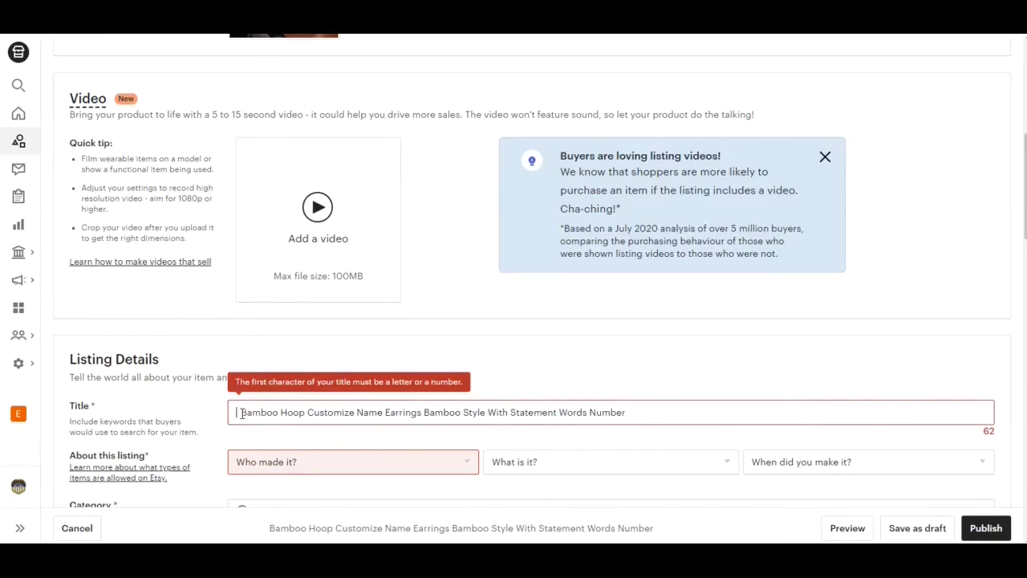
key(BackSpace)
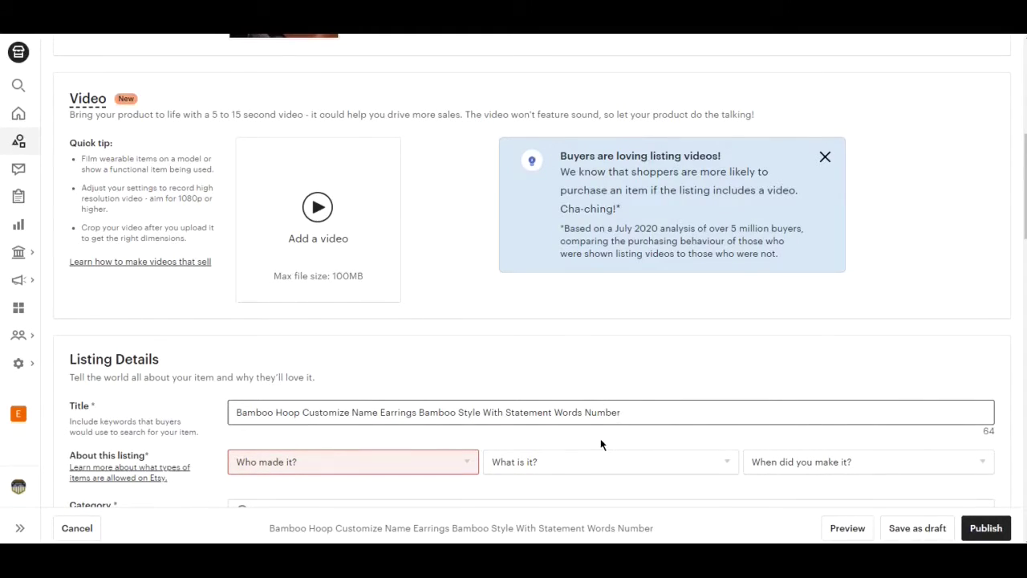
- Add the keywords "Monogram jewelry name plate hoops" to the end of the listing title
text(Mon)
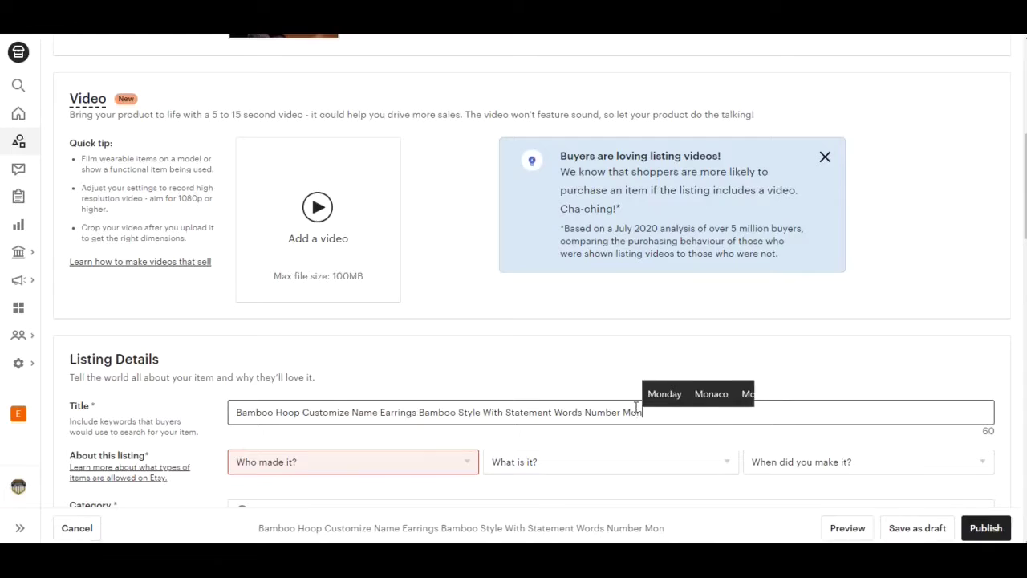
text(ogram)
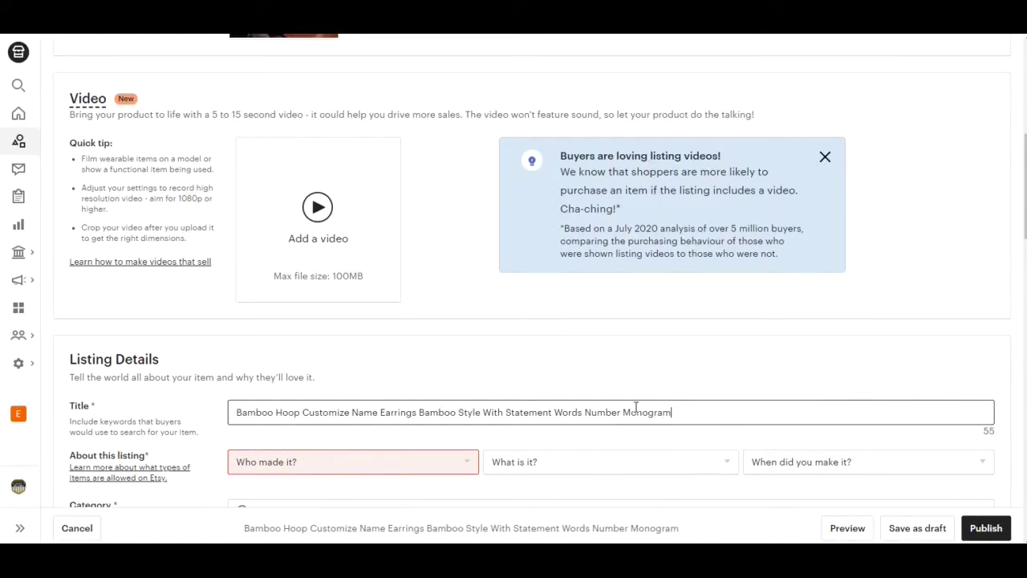
text( jewe)
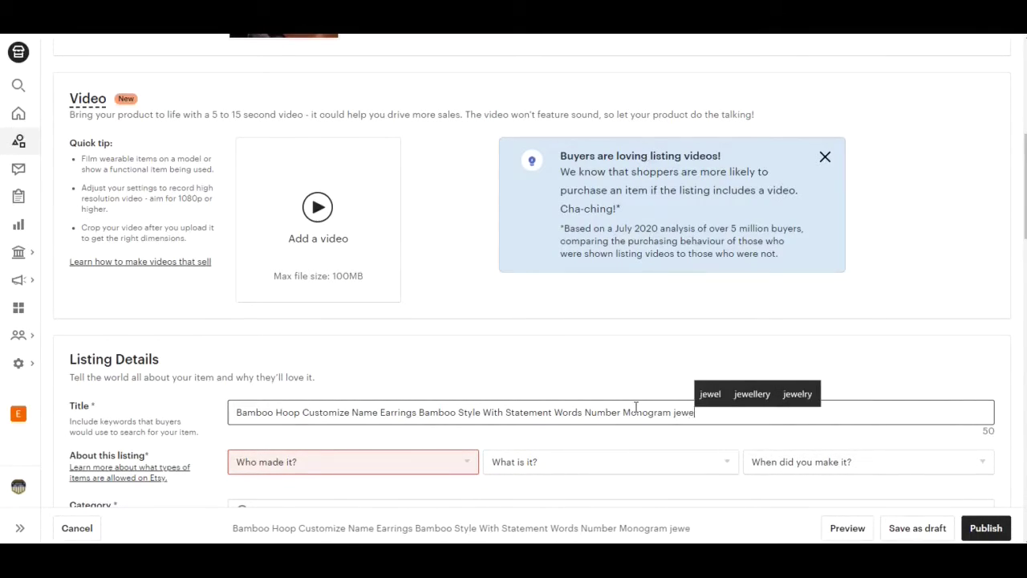
text(lry)
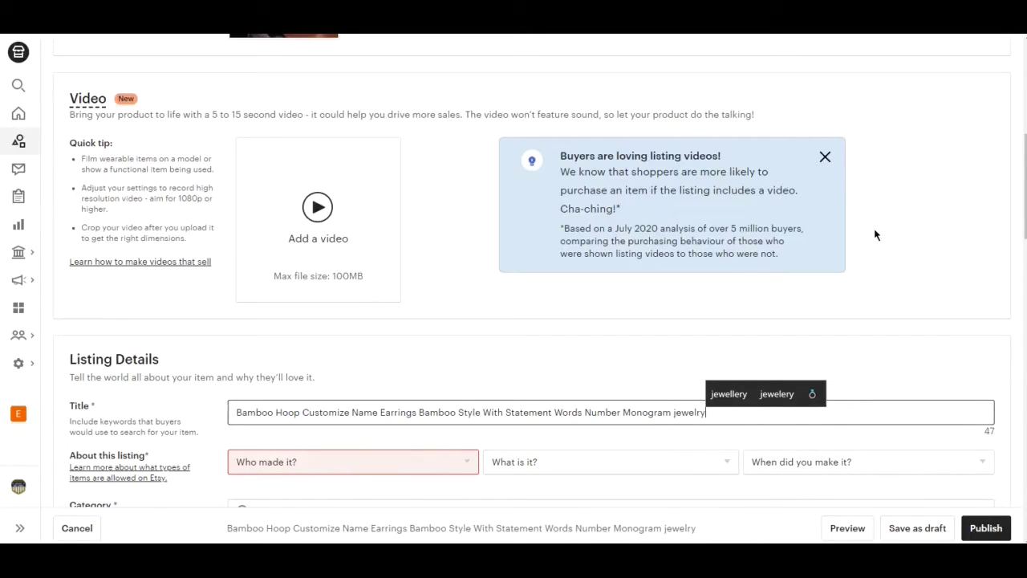
click(725, 410)
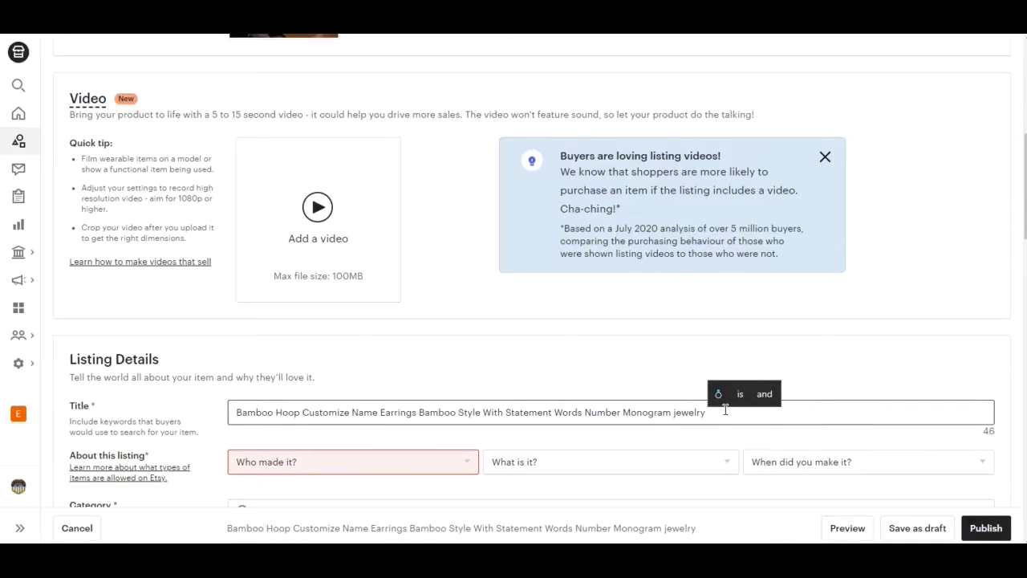
text(name p)
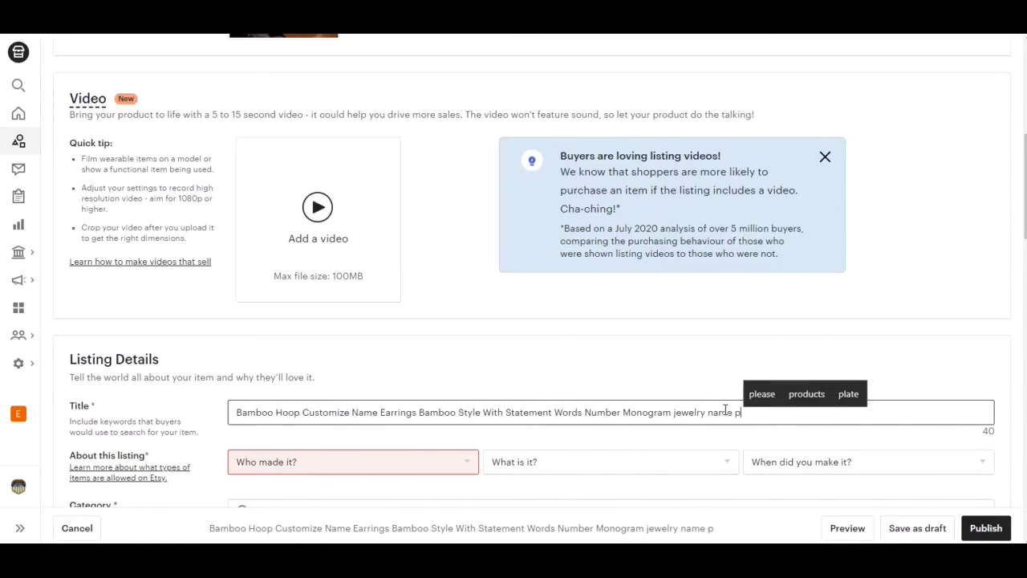
text(late h)
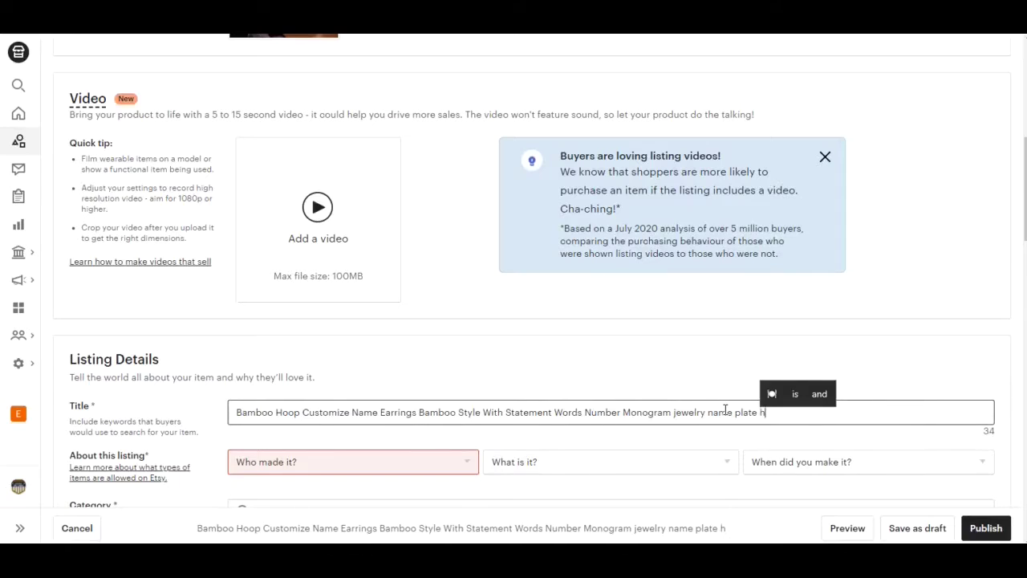
text(oops)
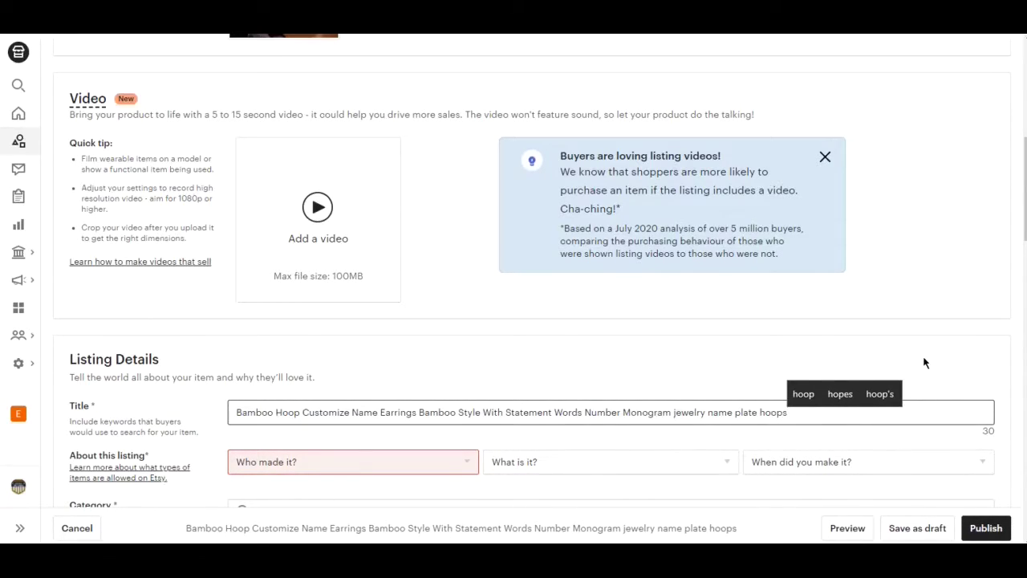
- Describe the item as made by another company or person, a finished product, and made to order
click(365, 472)
click(310, 536)
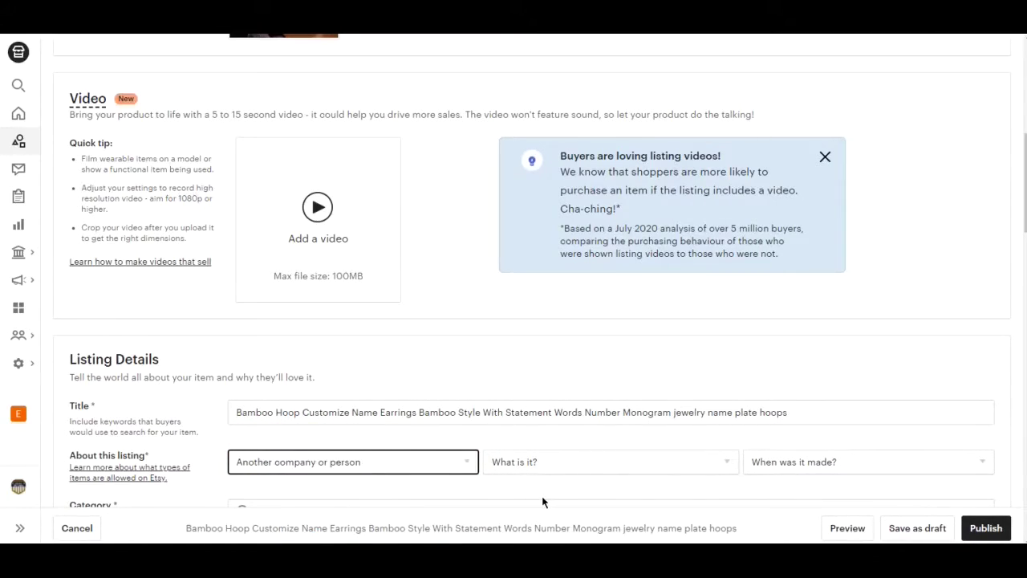
click(618, 471)
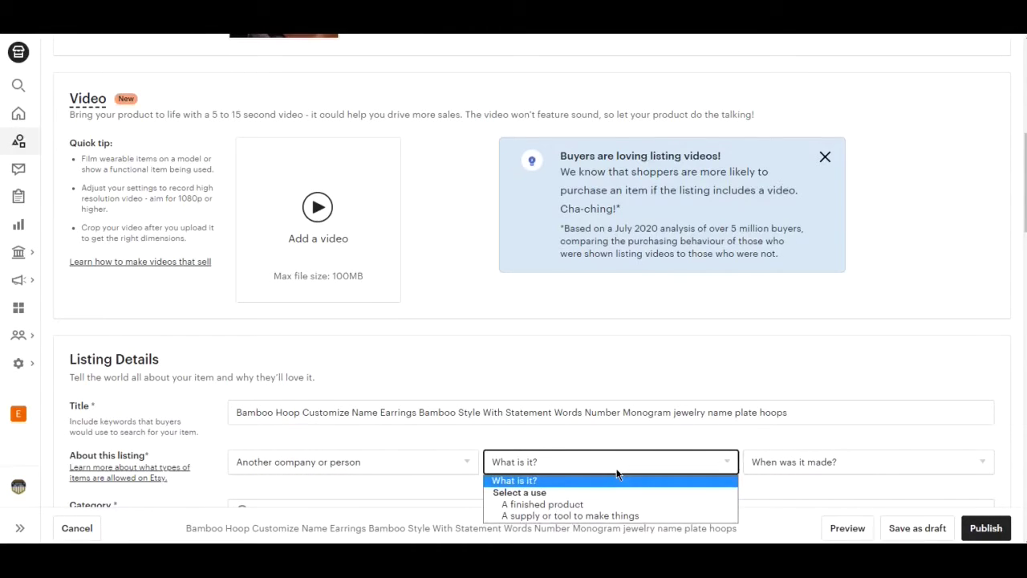
click(574, 505)
click(881, 465)
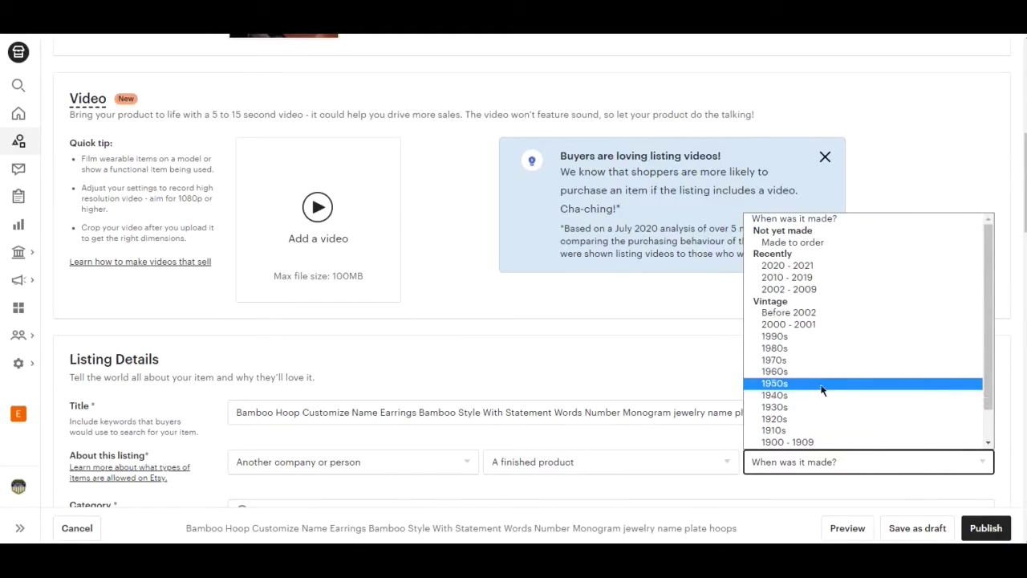
scroll(818, 393, down, 2)
scroll(821, 441, up, 2)
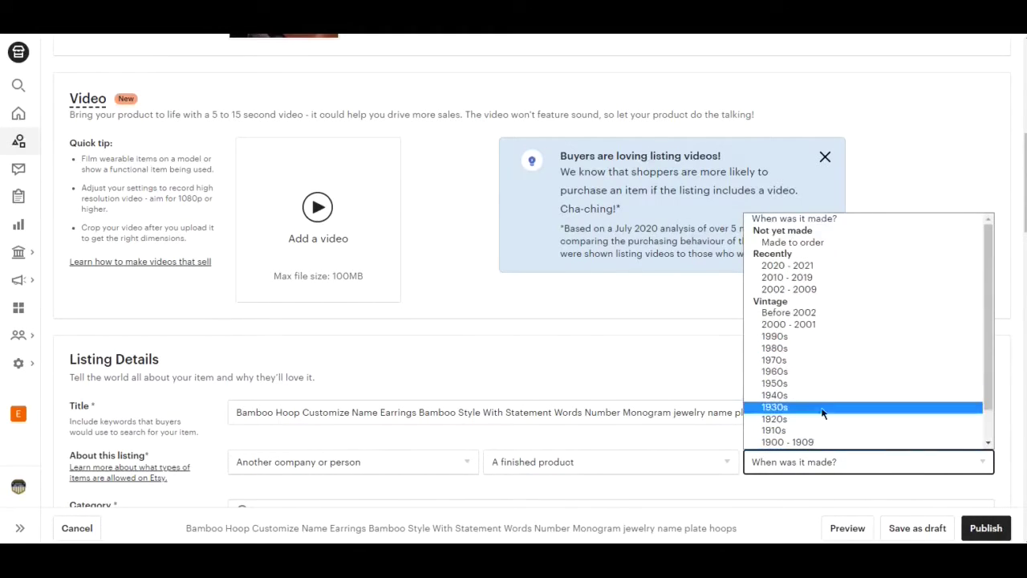
click(810, 241)
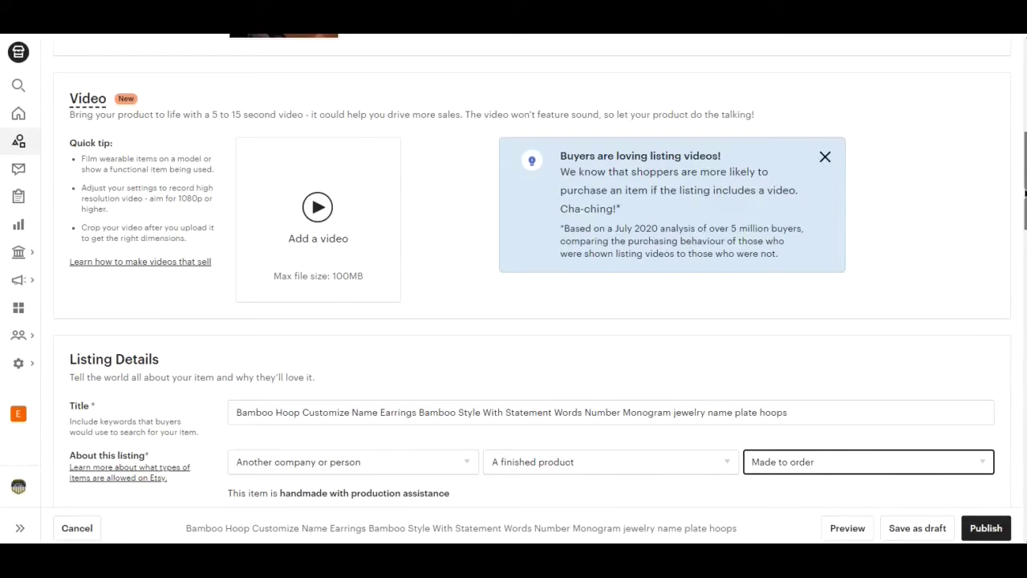
- Set the listing's renewal option to Manual
scroll(1023, 192, down, 3)
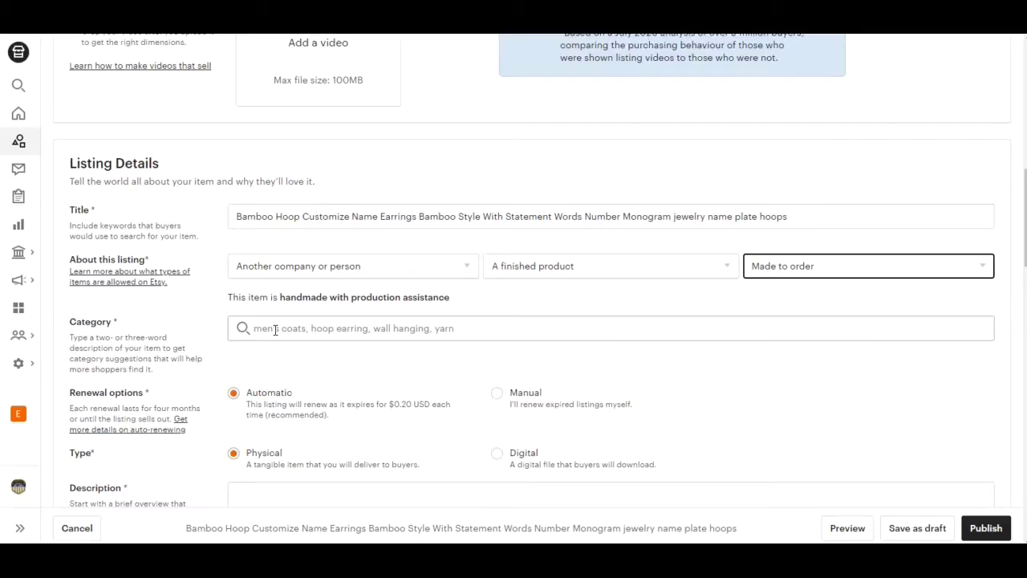
click(506, 403)
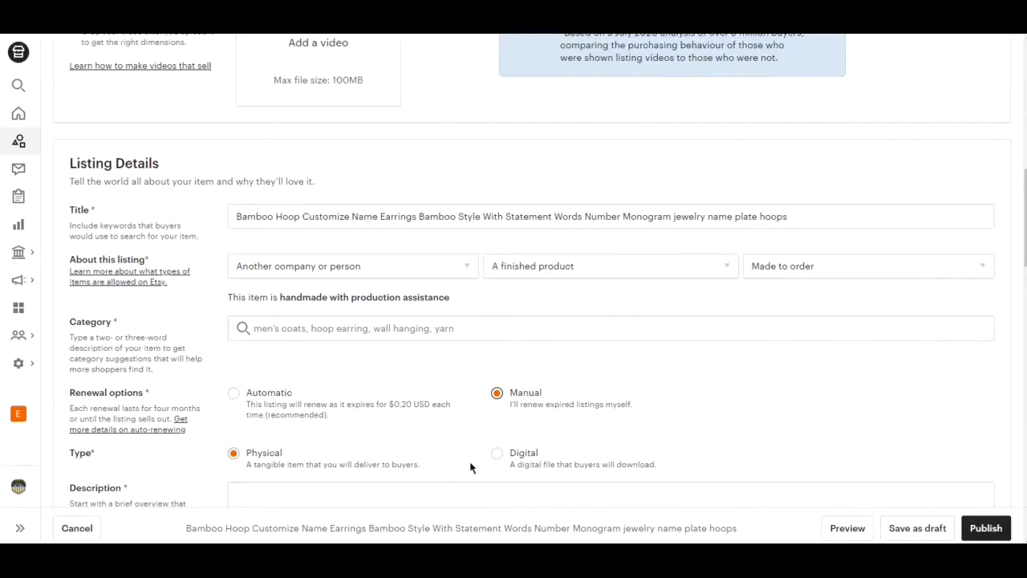
- Search the categories for "personalized earings" and assign the Hoop Earrings category under Jewellery, Earrings
scroll(366, 355, up, 8)
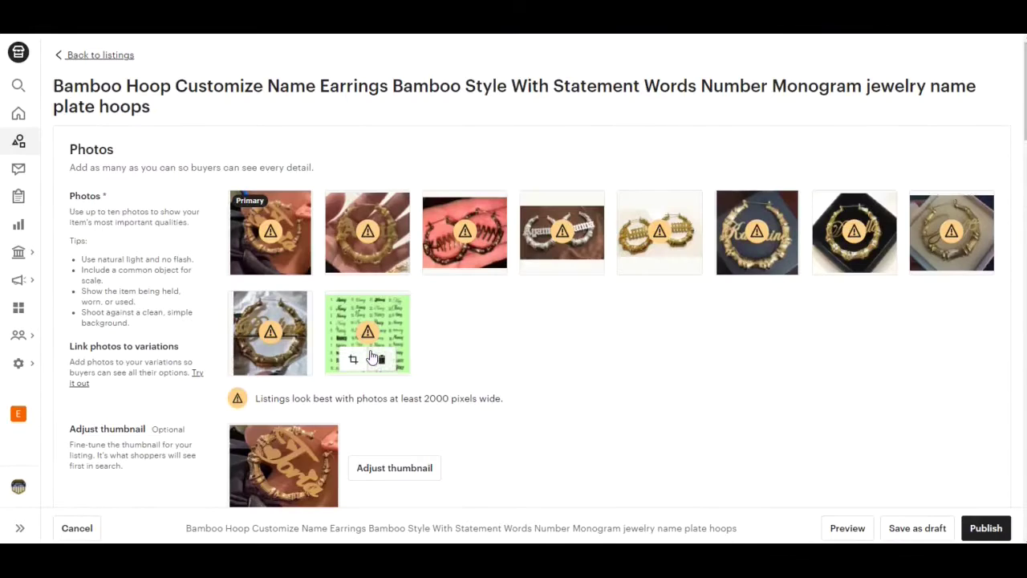
scroll(369, 356, down, 5)
scroll(286, 367, down, 6)
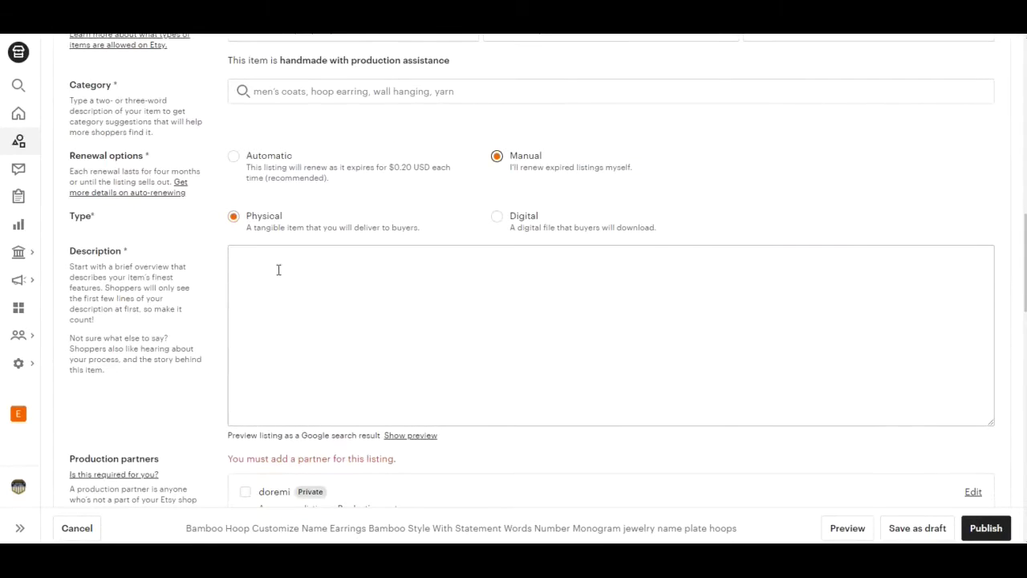
click(277, 95)
text(persona)
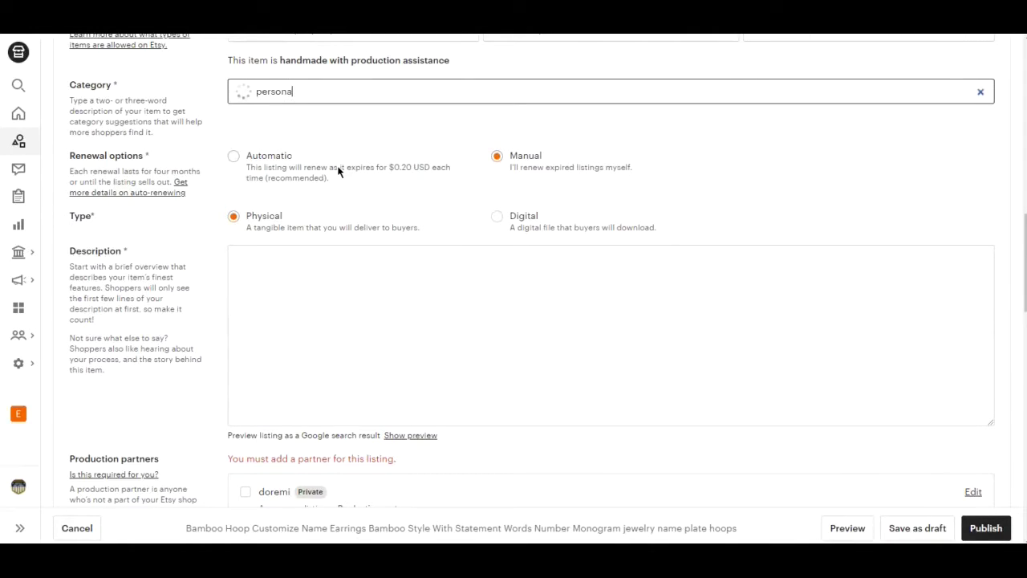
text(lized )
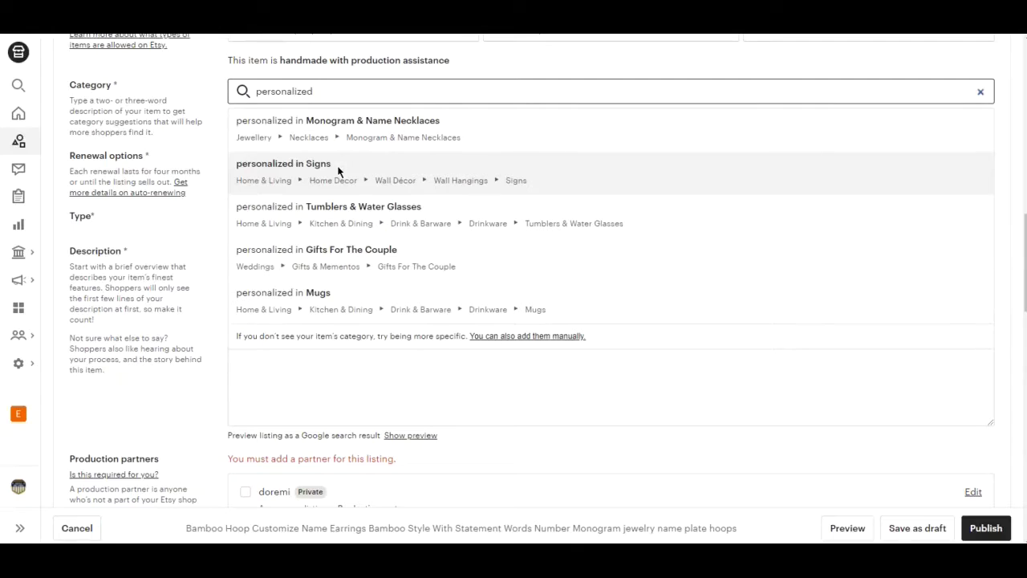
text(earings)
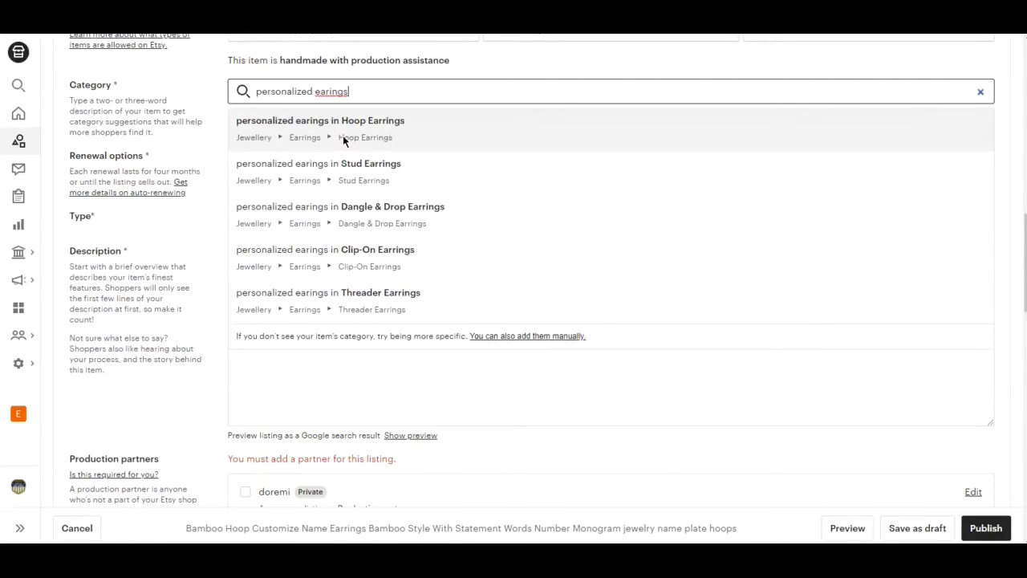
click(344, 138)
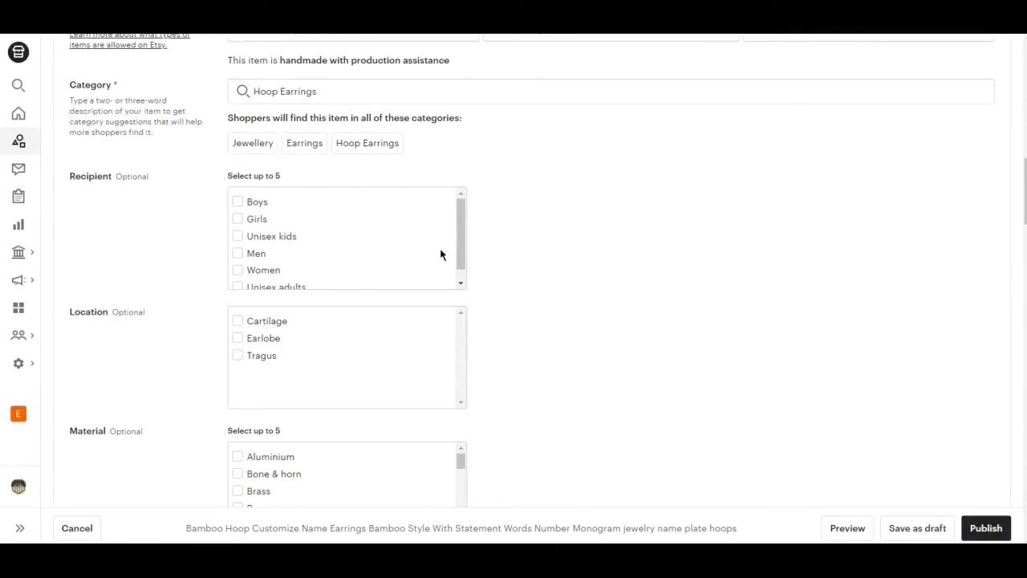
- Select Girls, Women, Unisex kids, Unisex adults and Men as recipients, and Cartilage as the earring location
click(236, 220)
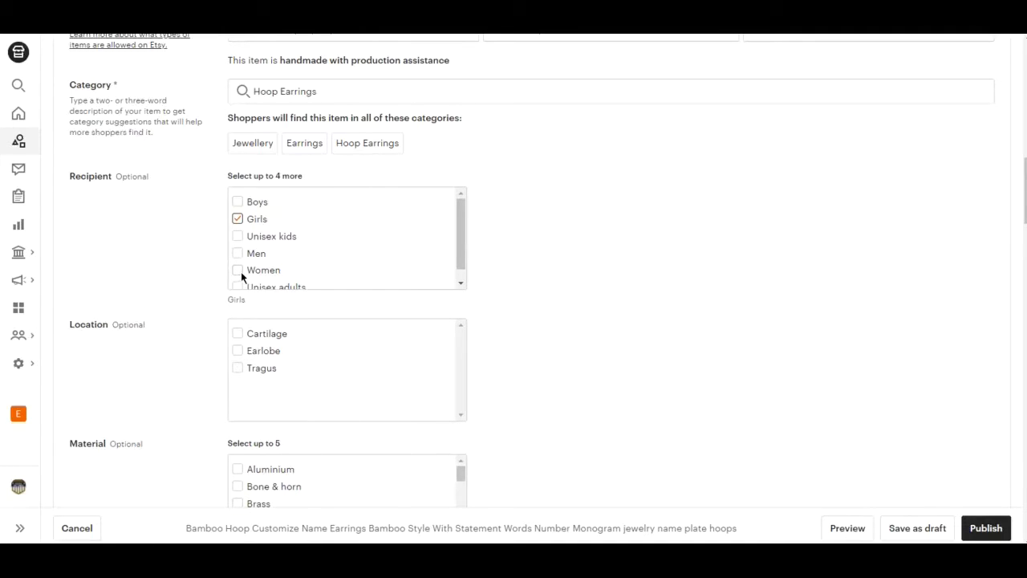
click(239, 272)
scroll(459, 255, down, 1)
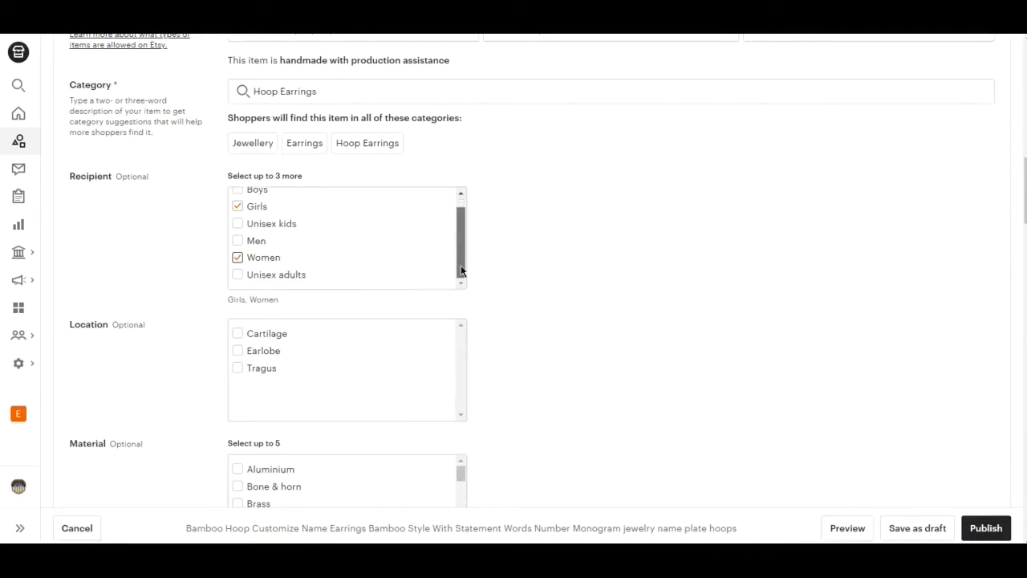
click(238, 224)
click(236, 274)
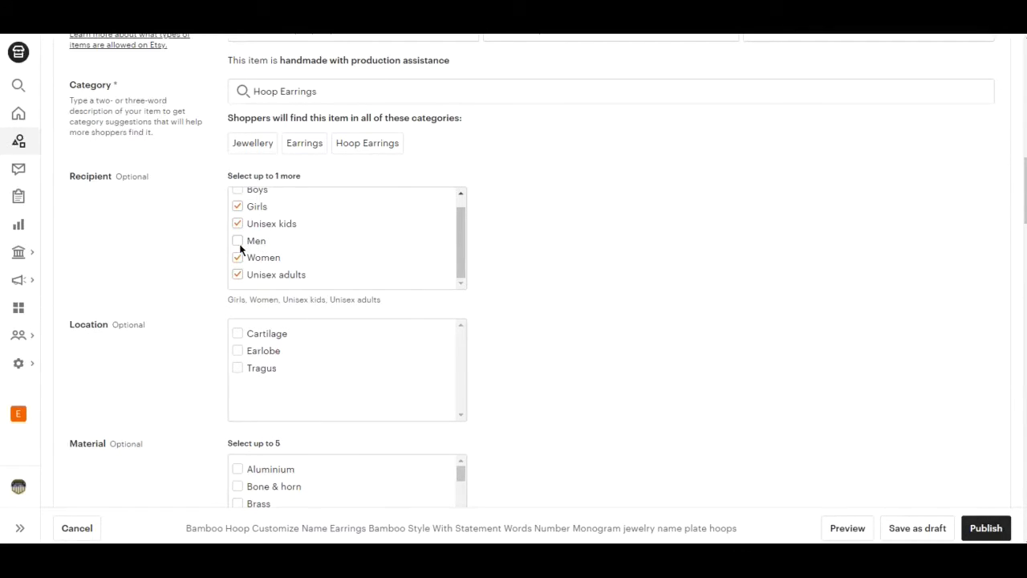
click(237, 241)
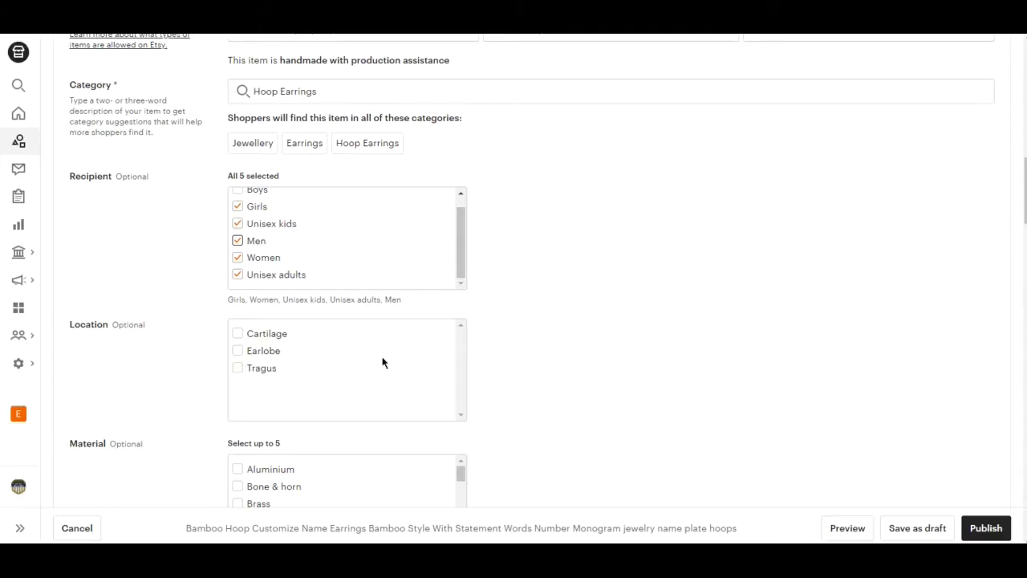
click(237, 336)
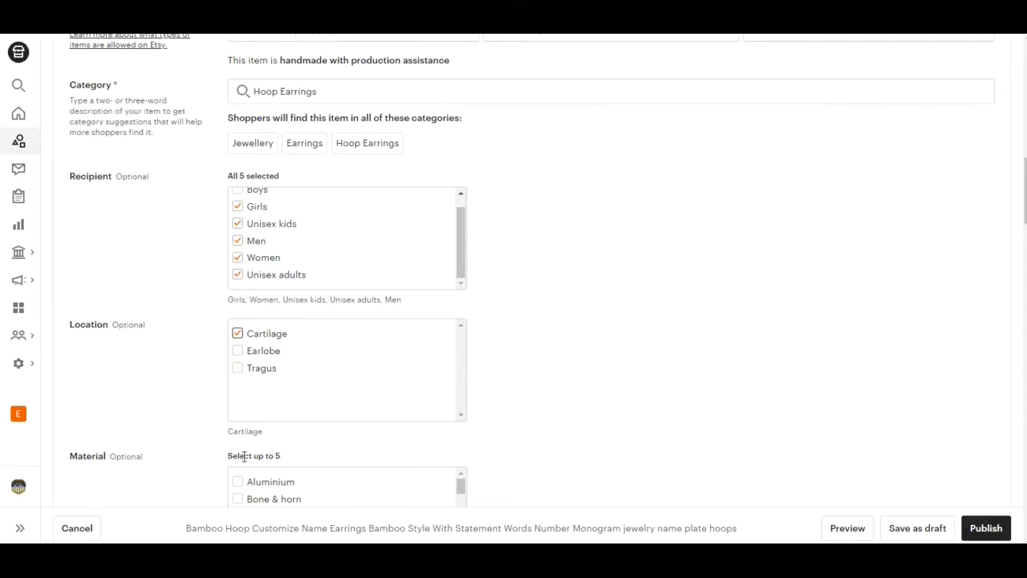
- Select Stainless steel as the earrings' material and mark the item as not recycled
drag(1024, 218, 1024, 244)
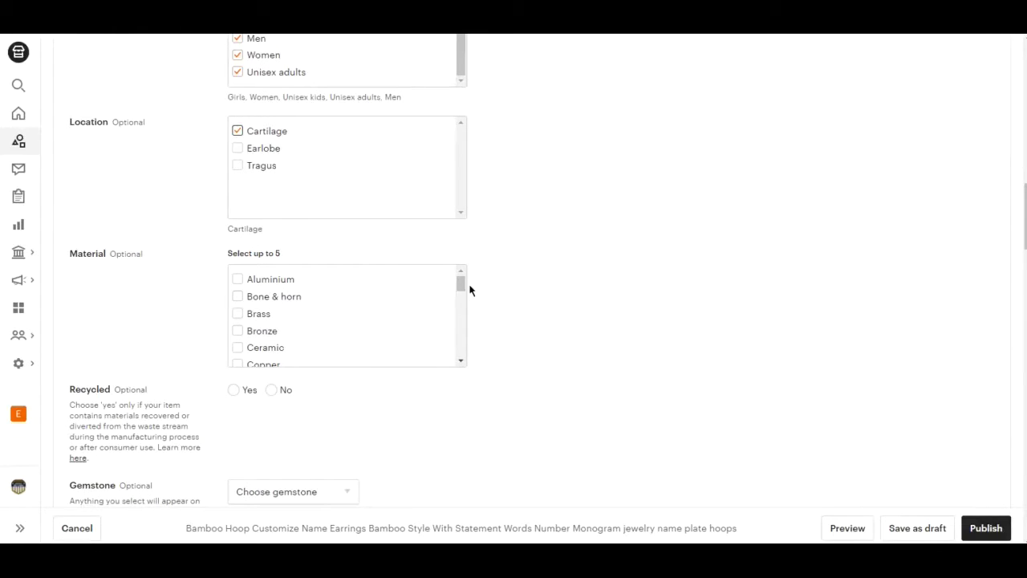
drag(461, 288, 463, 341)
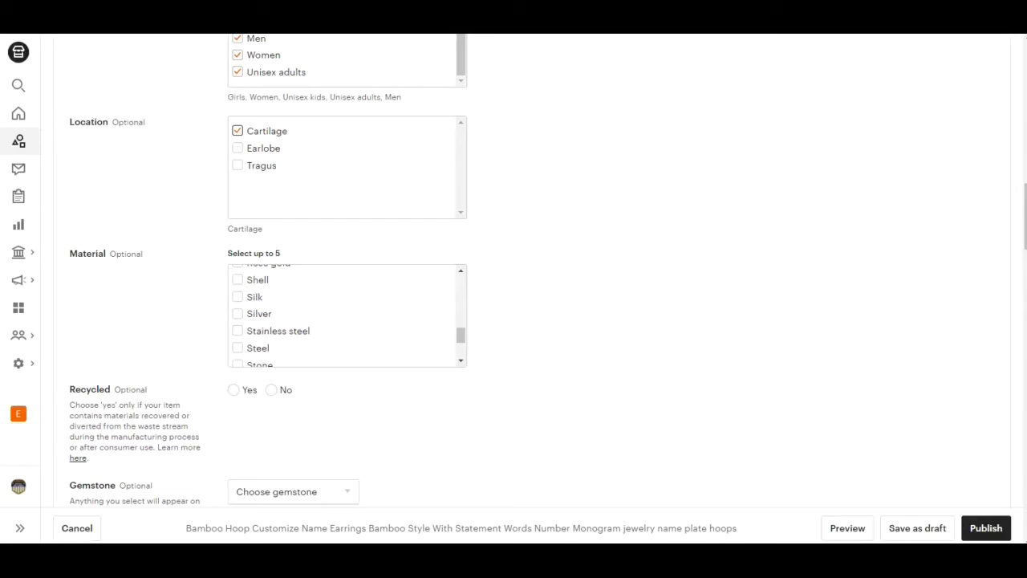
click(238, 331)
scroll(1022, 222, down, 1)
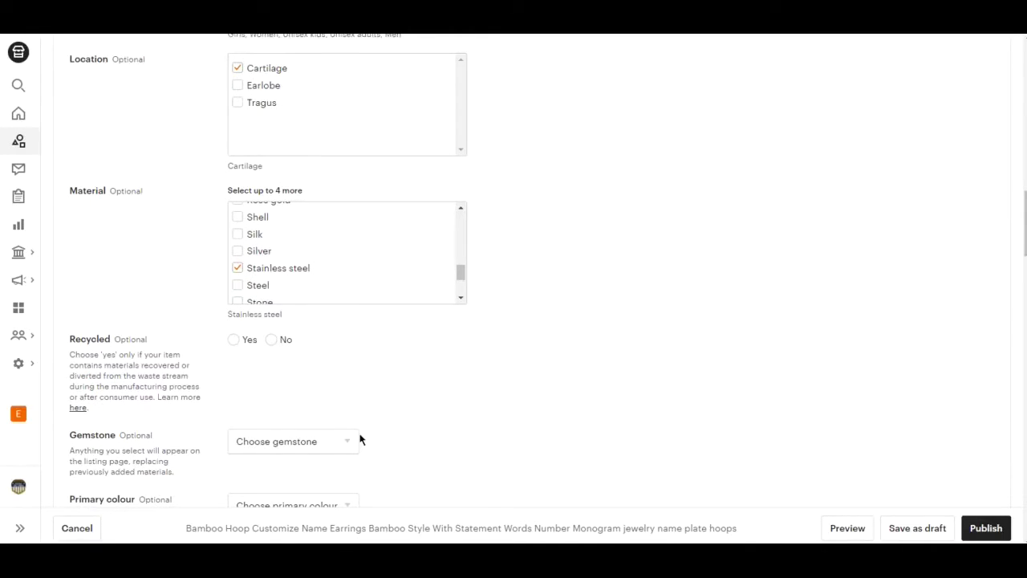
click(272, 340)
- Look through the available gemstone and primary colour options, leaving both attributes unset
click(342, 441)
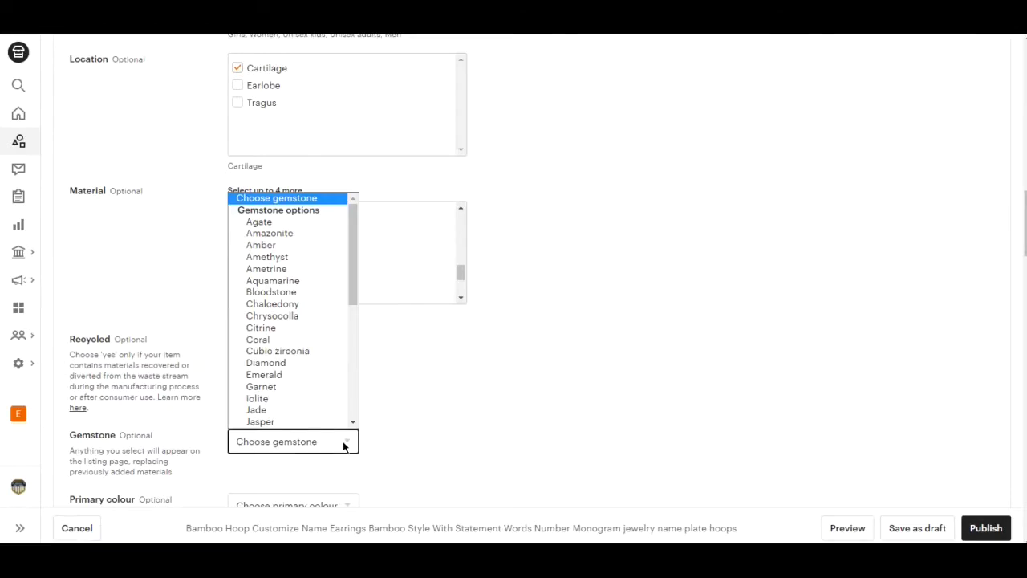
scroll(337, 397, down, 5)
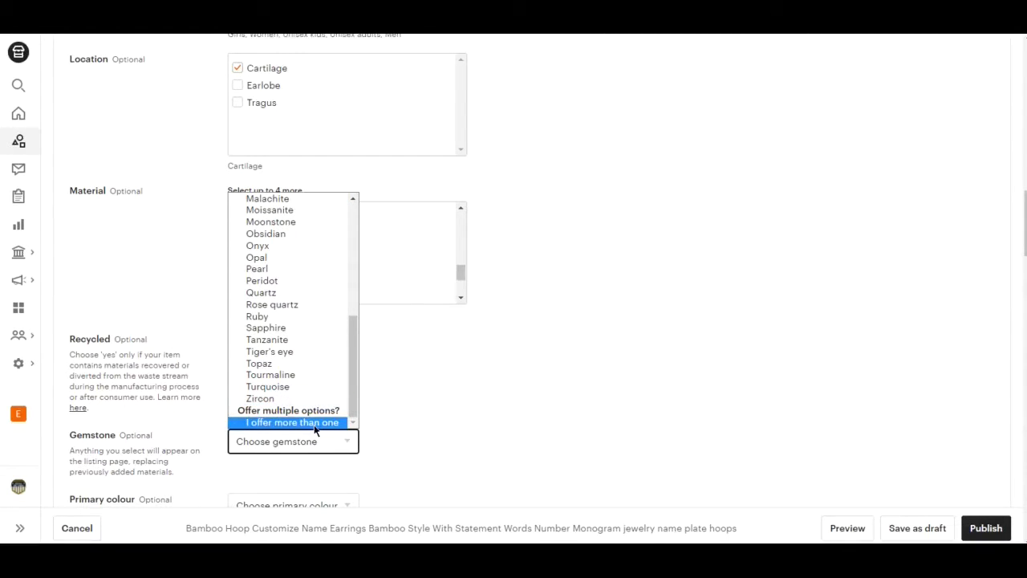
scroll(312, 396, up, 10)
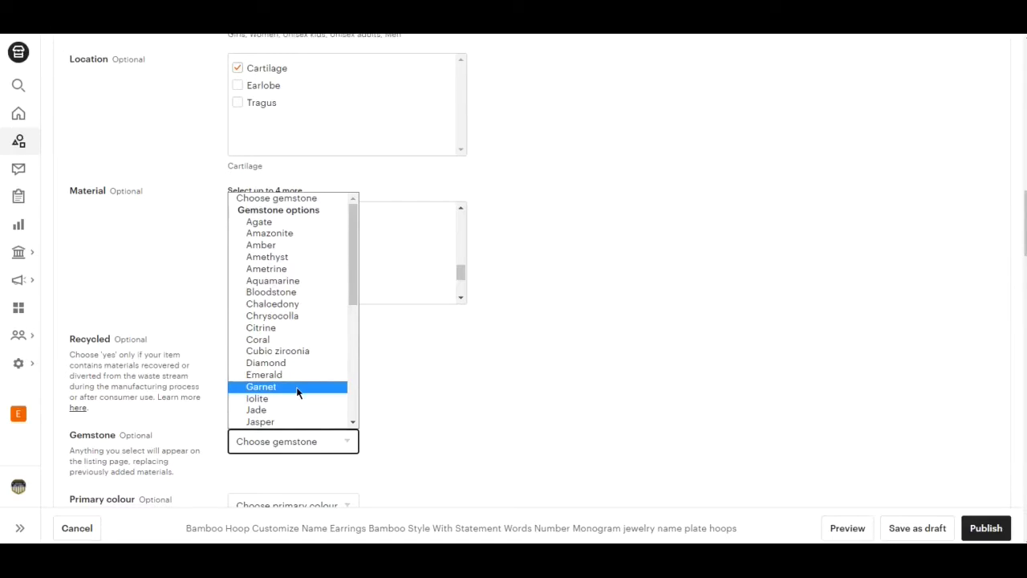
scroll(297, 392, down, 10)
click(566, 424)
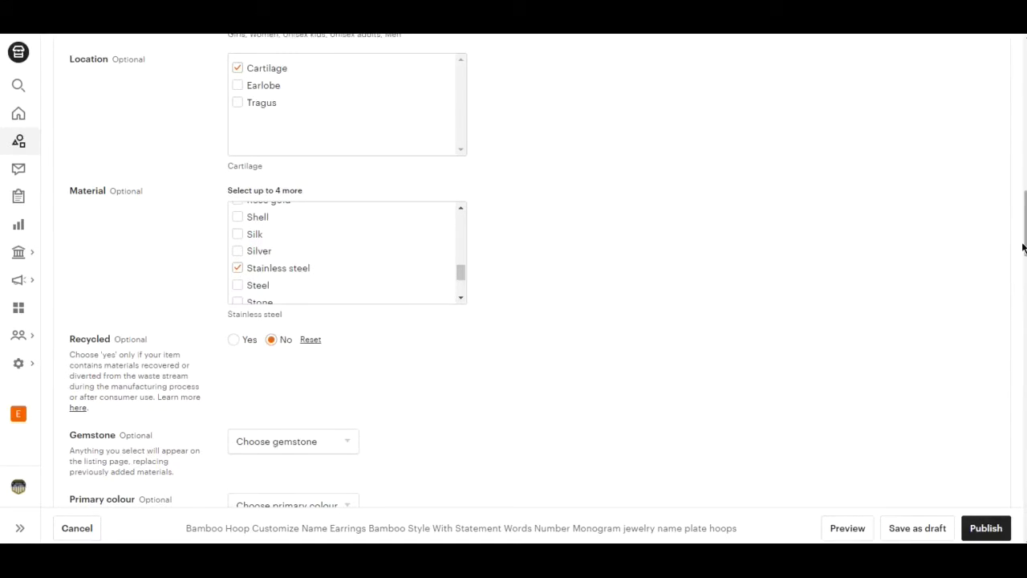
drag(1023, 248, 1025, 268)
click(327, 359)
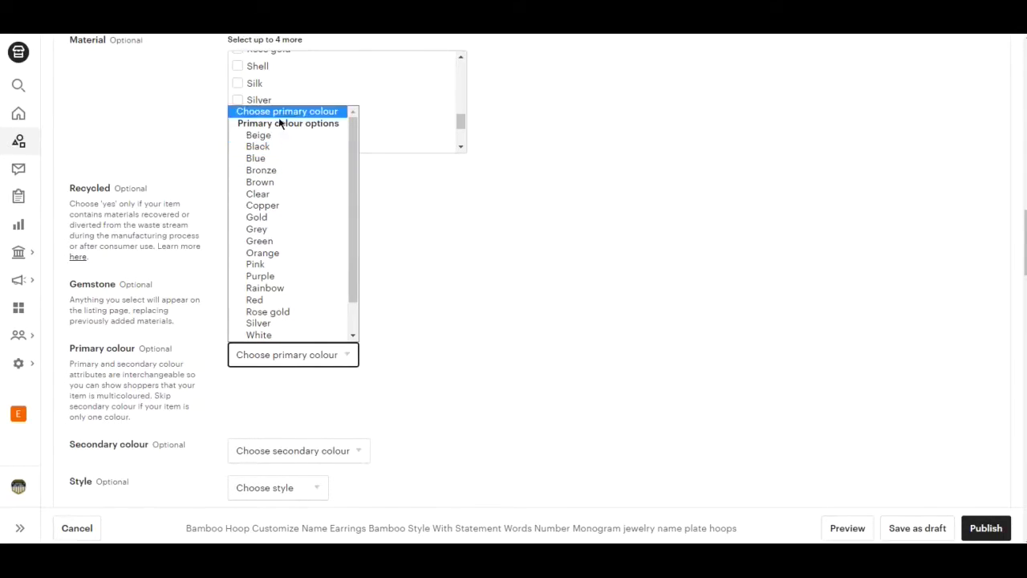
click(279, 112)
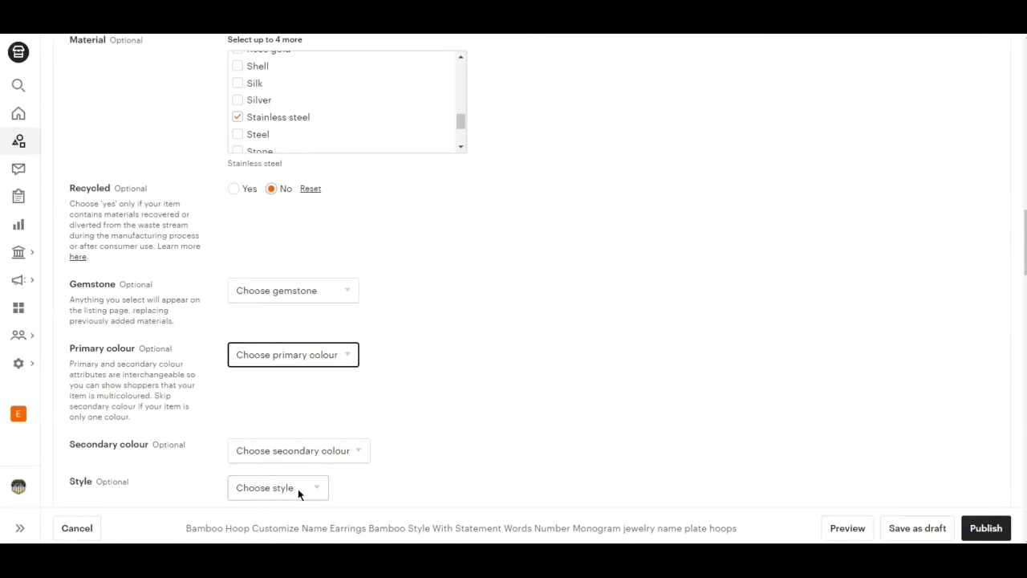
- Look through the available occasion and cut type options, leaving both attributes unset
scroll(369, 385, down, 5)
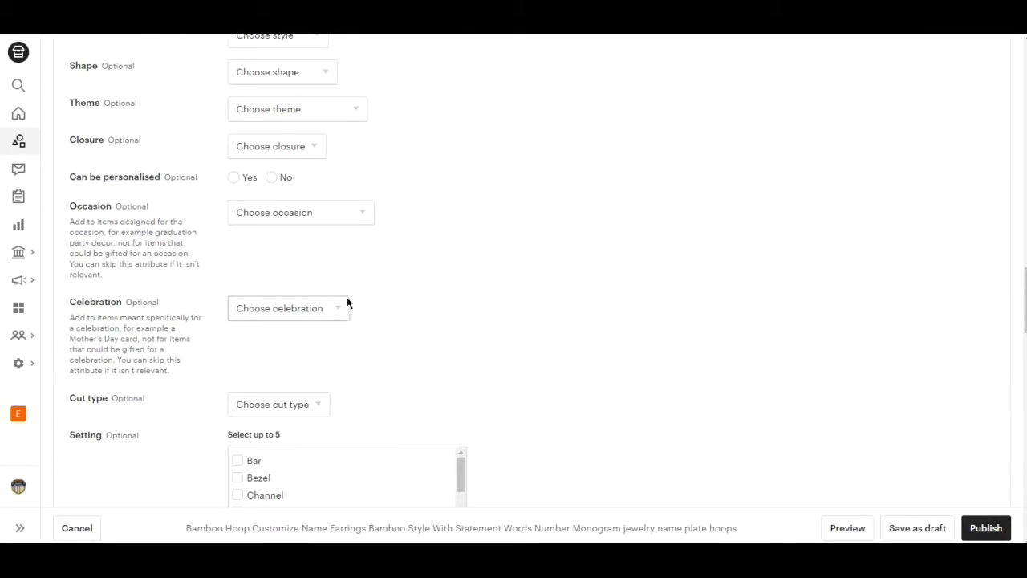
click(360, 213)
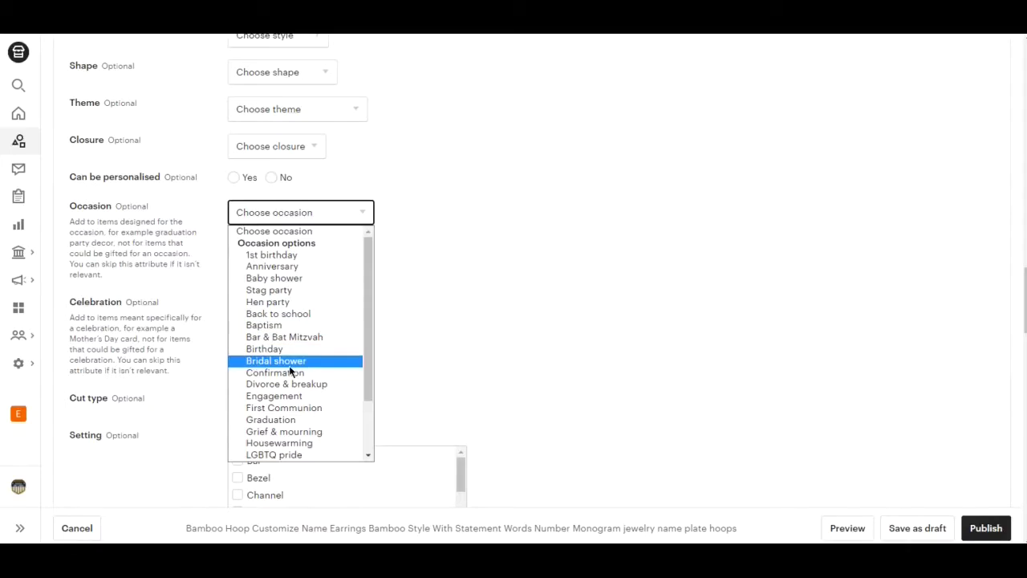
scroll(310, 424, down, 2)
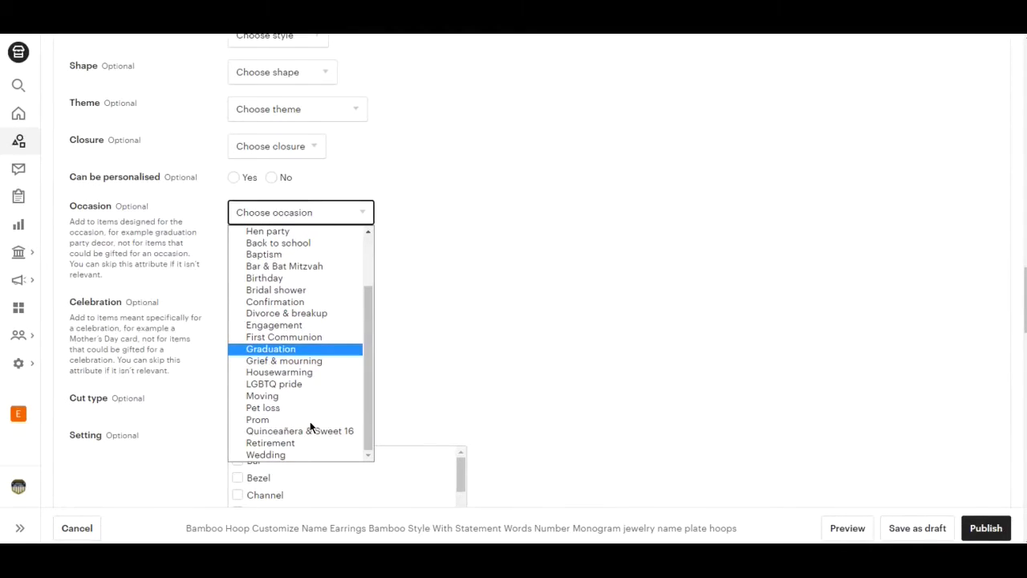
scroll(310, 417, up, 2)
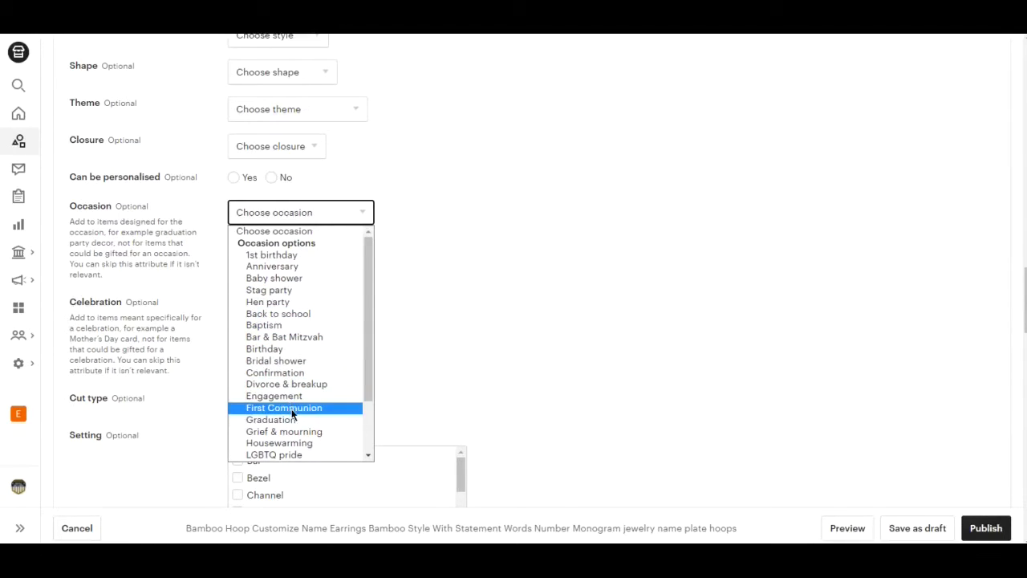
scroll(292, 417, down, 2)
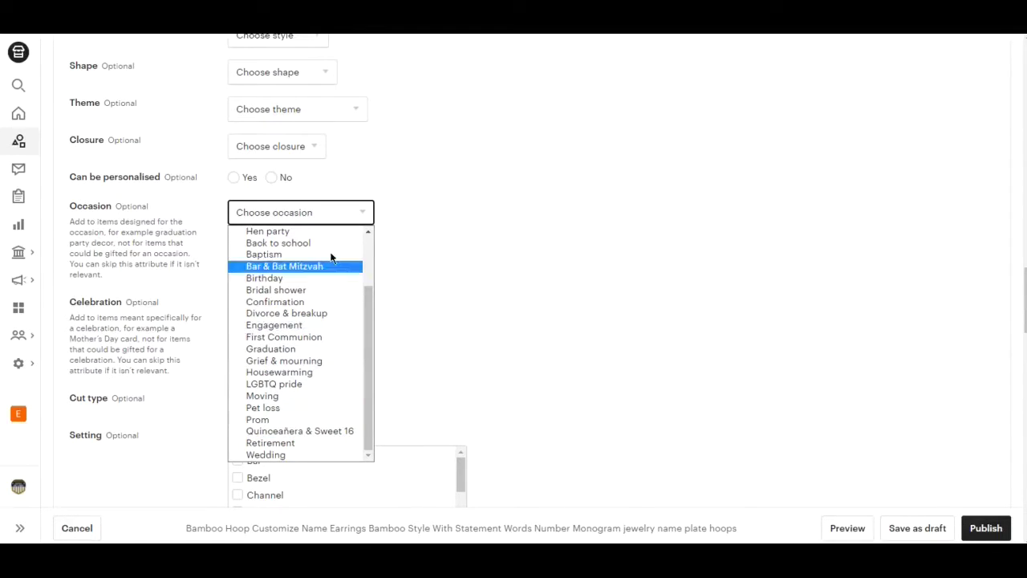
click(446, 243)
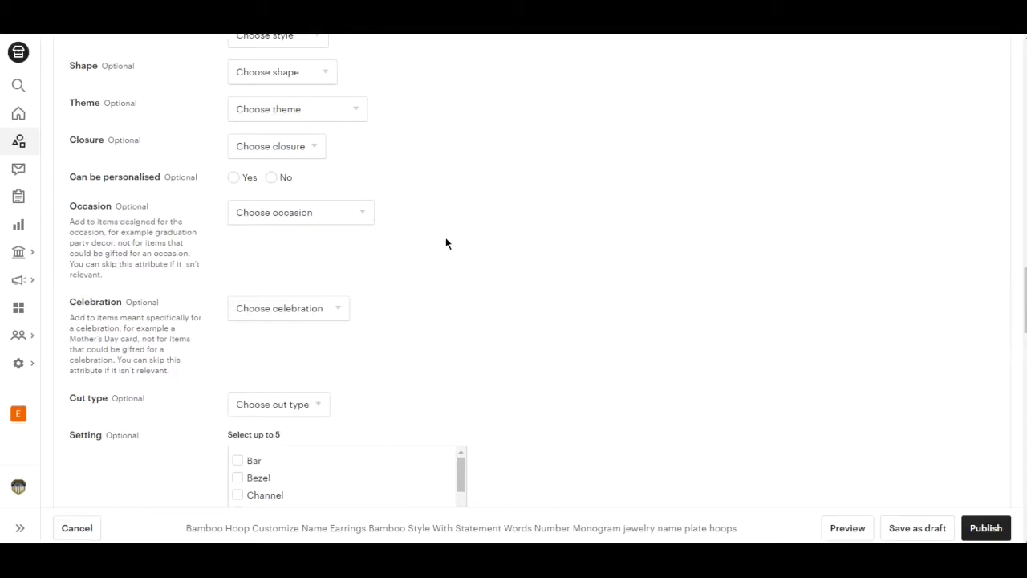
click(309, 414)
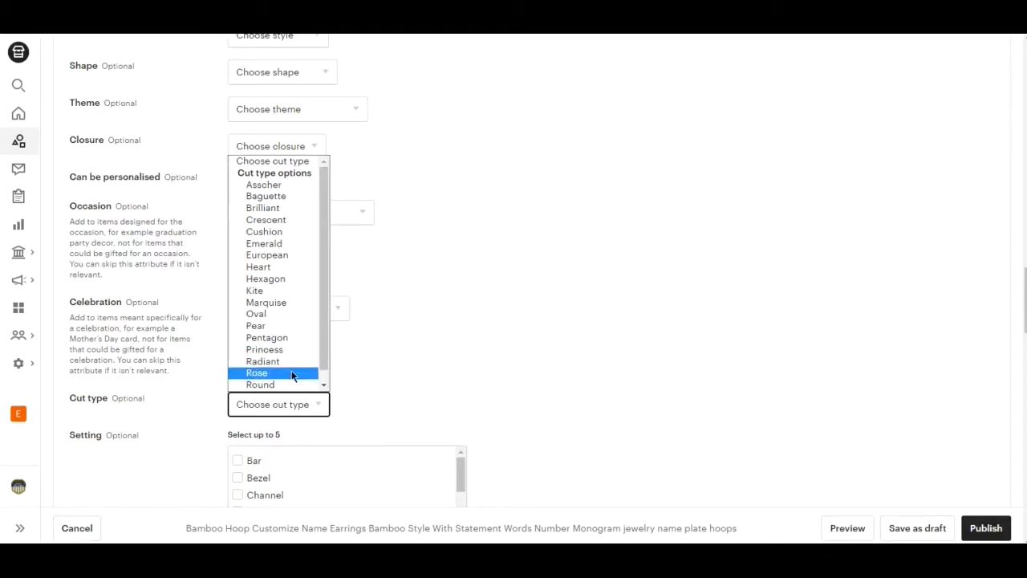
click(527, 343)
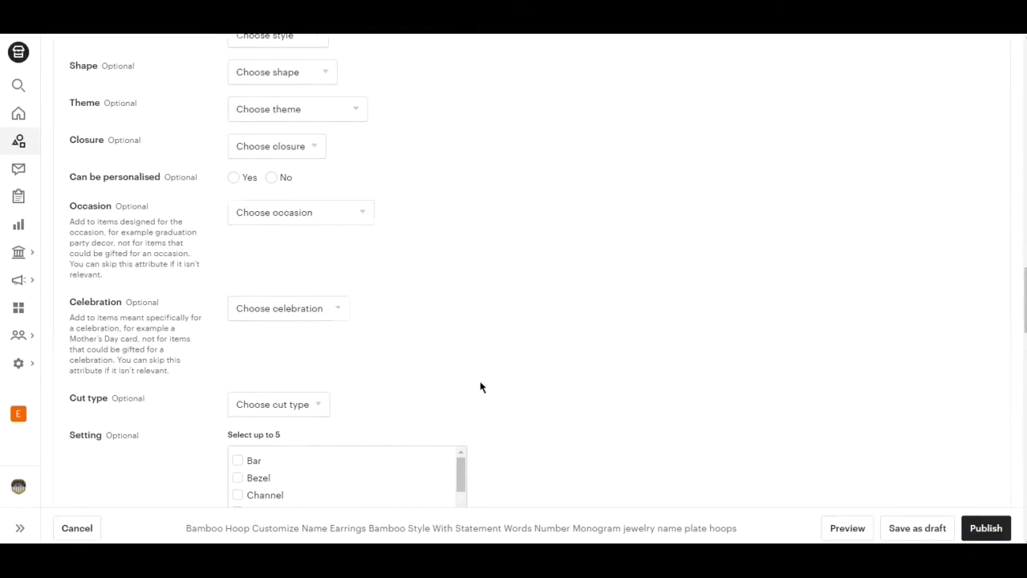
- Set the earrings' style to Minimalist and their shape to Circle
scroll(480, 387, down, 5)
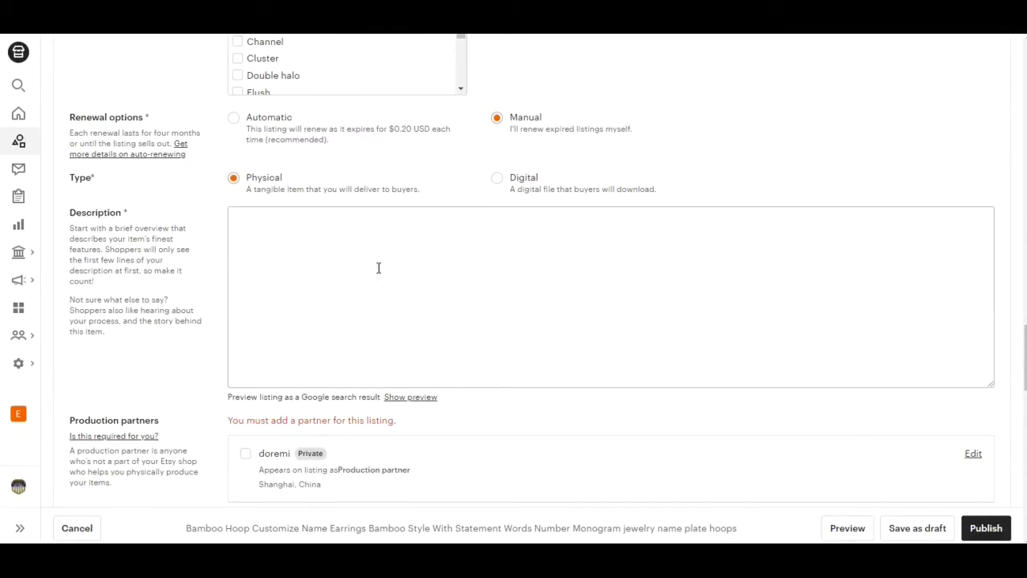
scroll(378, 267, up, 5)
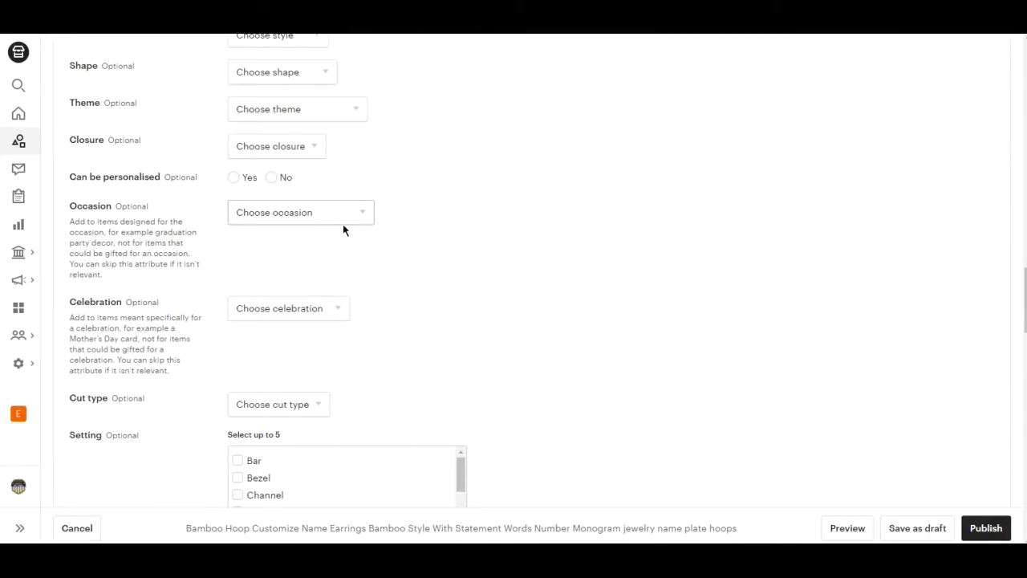
scroll(343, 229, up, 5)
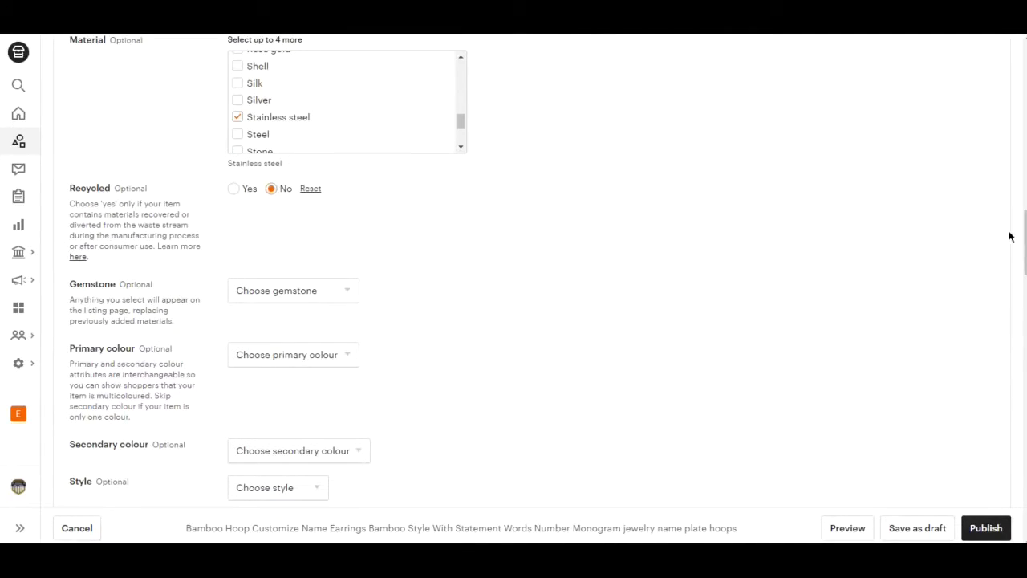
drag(1022, 233, 1025, 294)
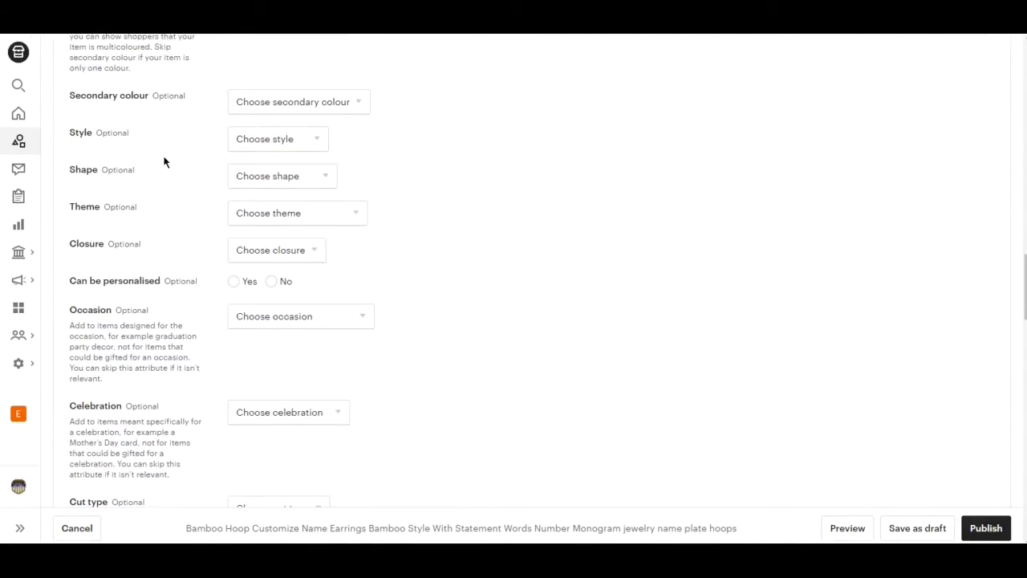
click(321, 142)
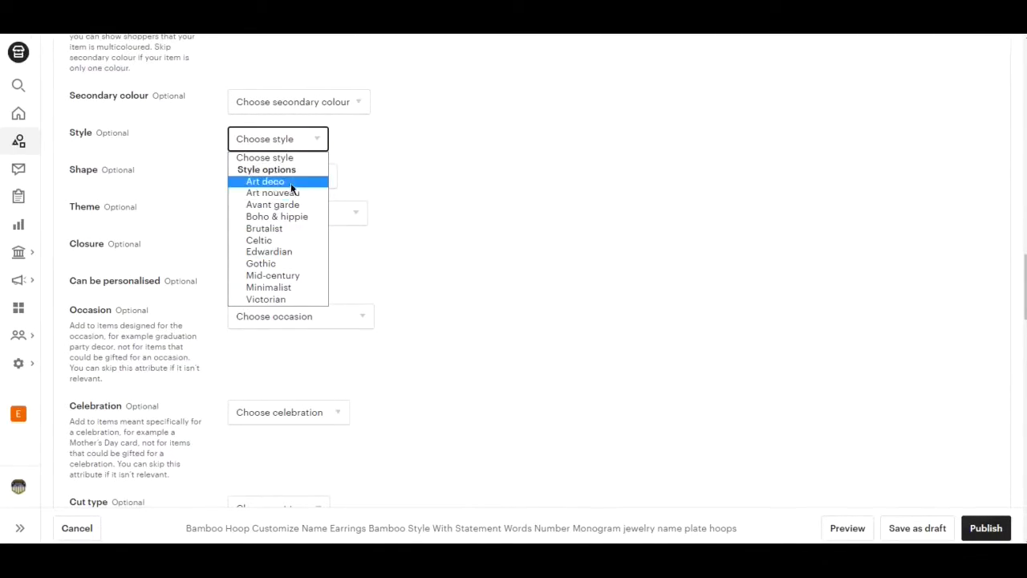
click(267, 288)
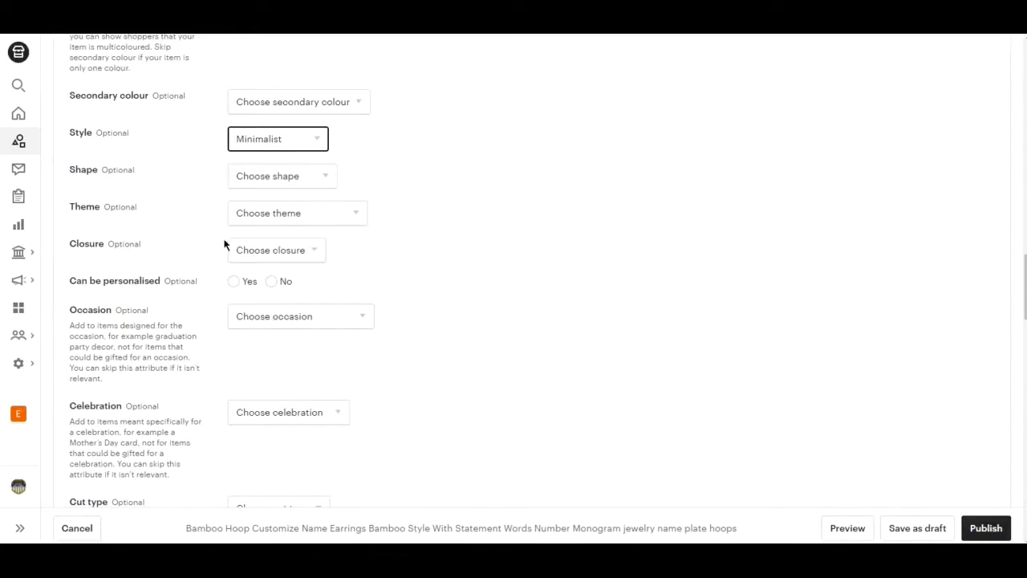
click(325, 182)
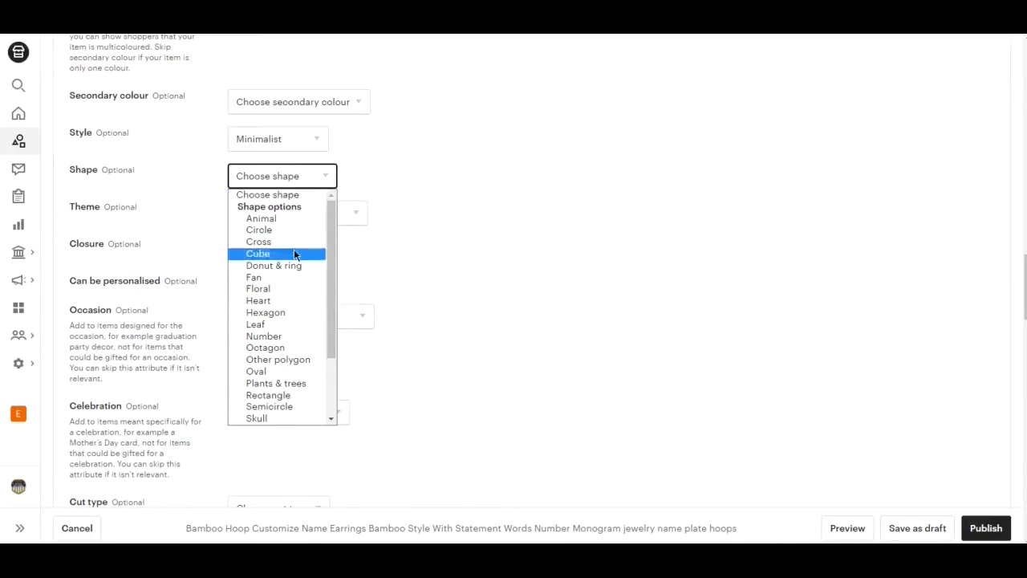
click(264, 231)
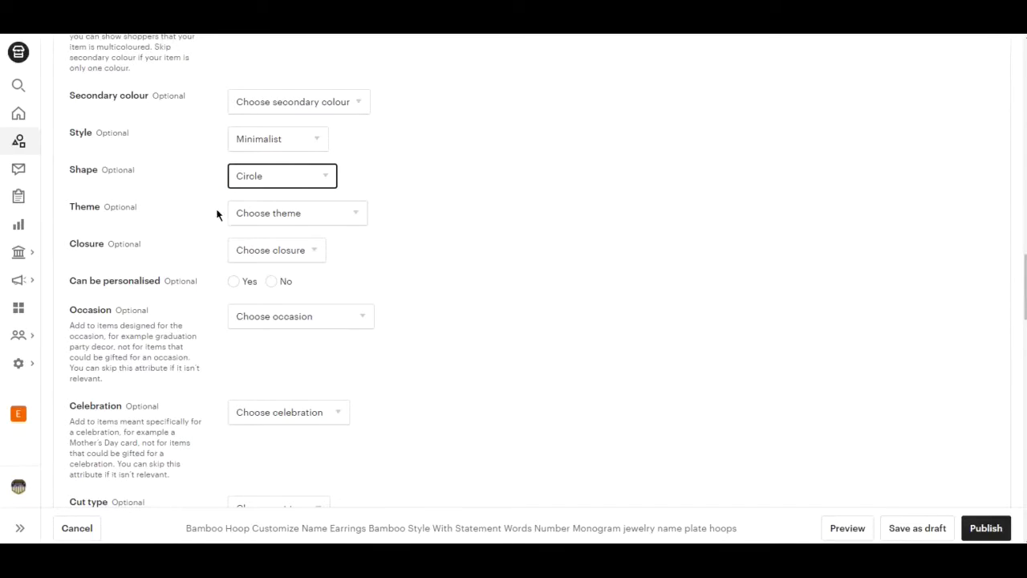
- Look through the theme options and set the earrings' theme to Love & friendship
click(281, 212)
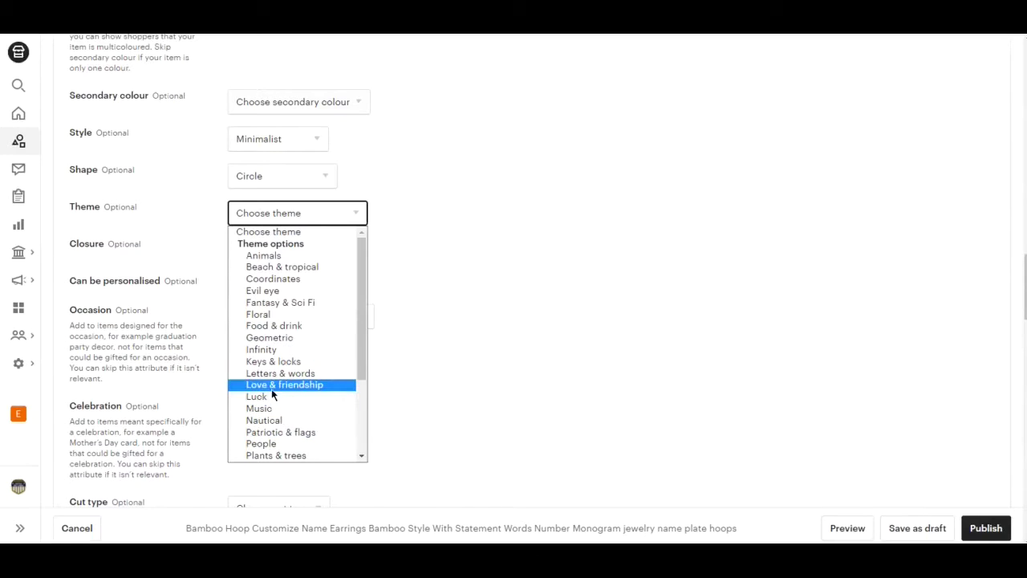
scroll(284, 401, down, 3)
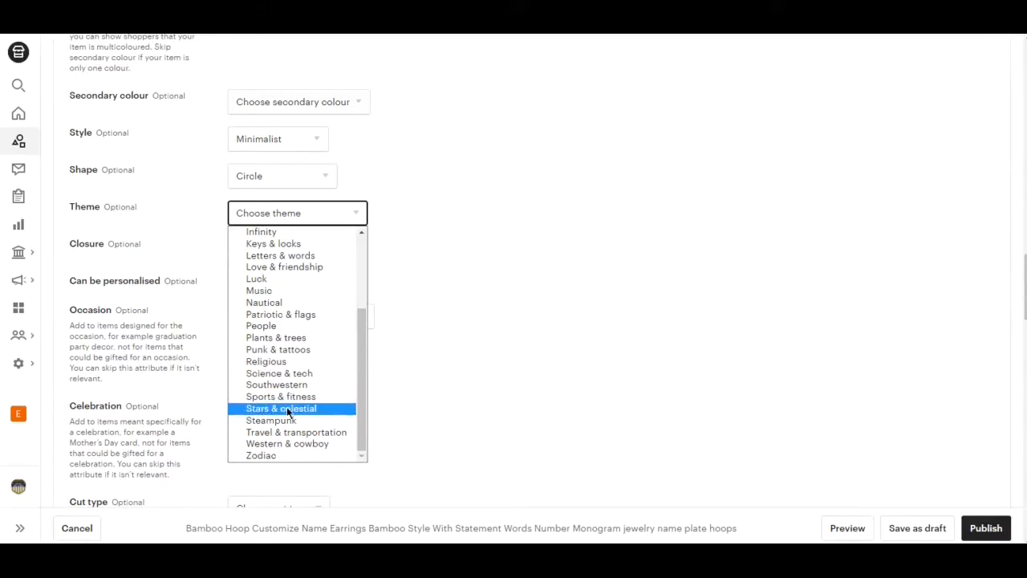
scroll(291, 410, up, 3)
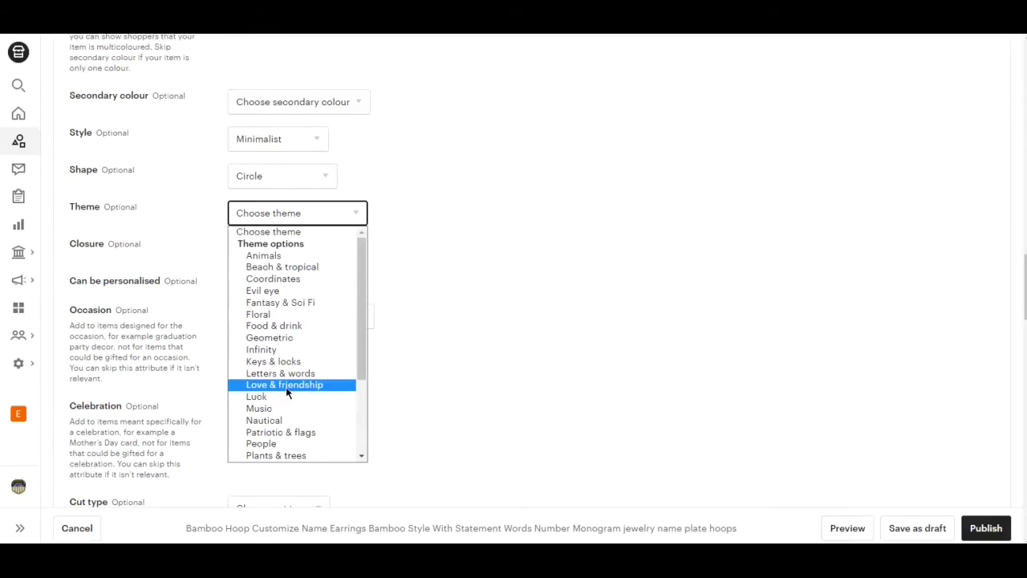
click(286, 385)
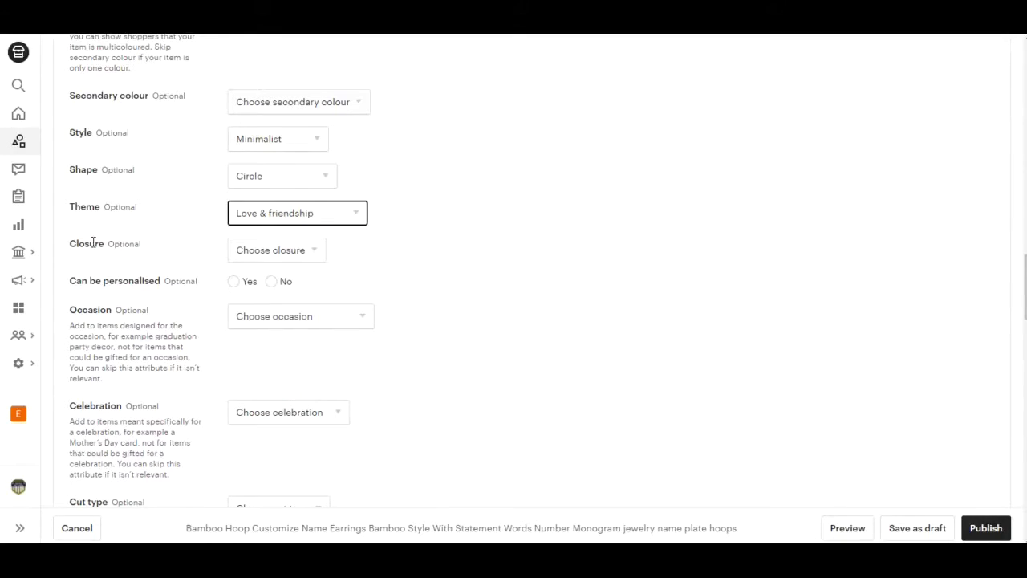
- Check the closure options without choosing one, and review the listing details through to the description field
click(270, 254)
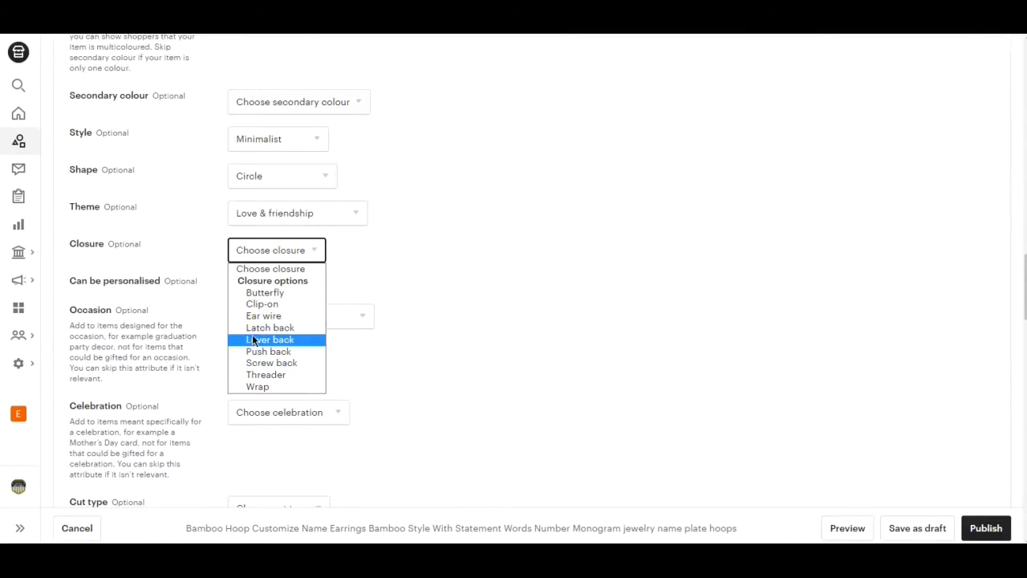
click(407, 226)
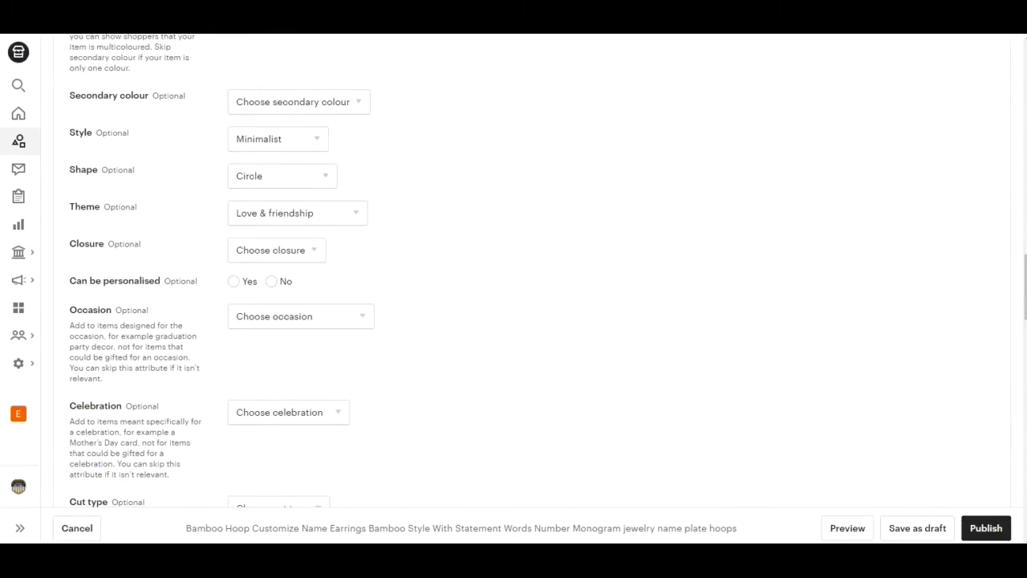
scroll(304, 245, up, 15)
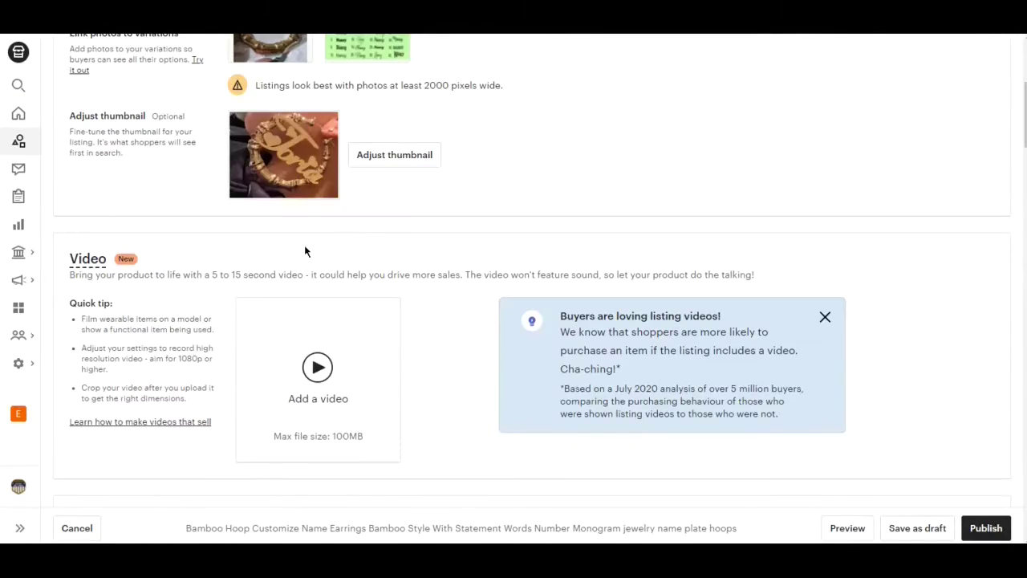
scroll(304, 251, up, 15)
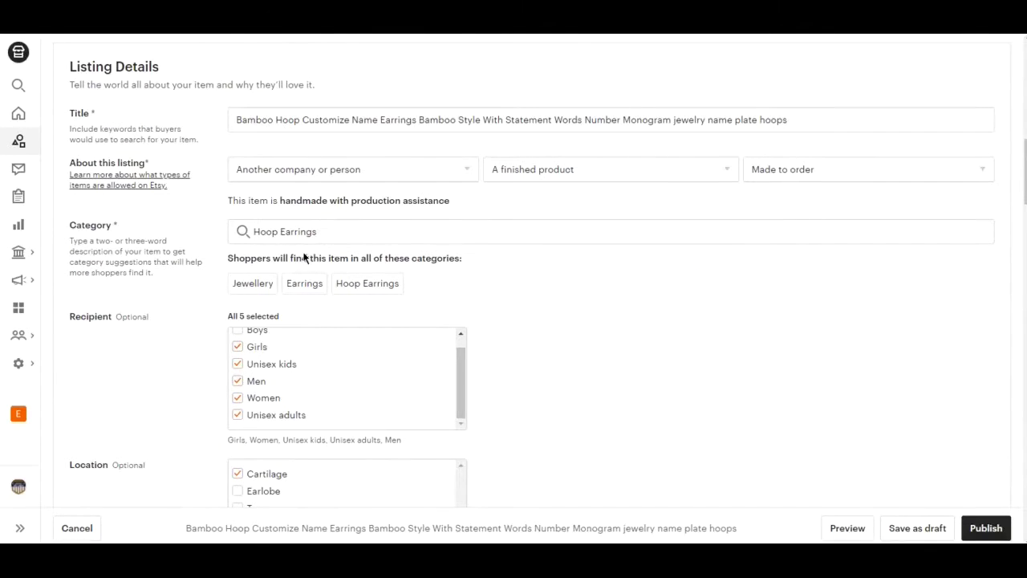
scroll(289, 281, down, 10)
scroll(233, 393, down, 5)
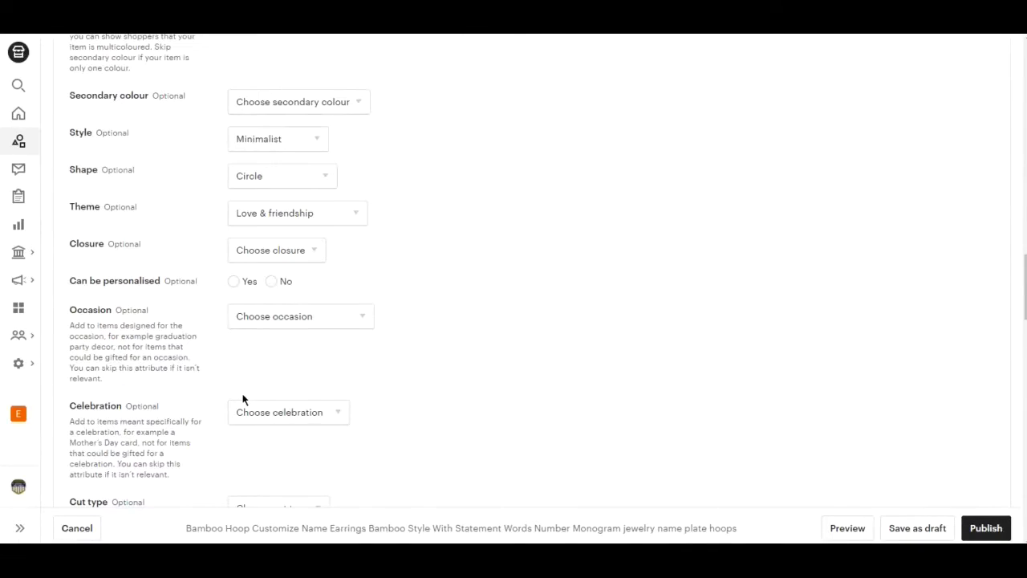
scroll(229, 402, down, 5)
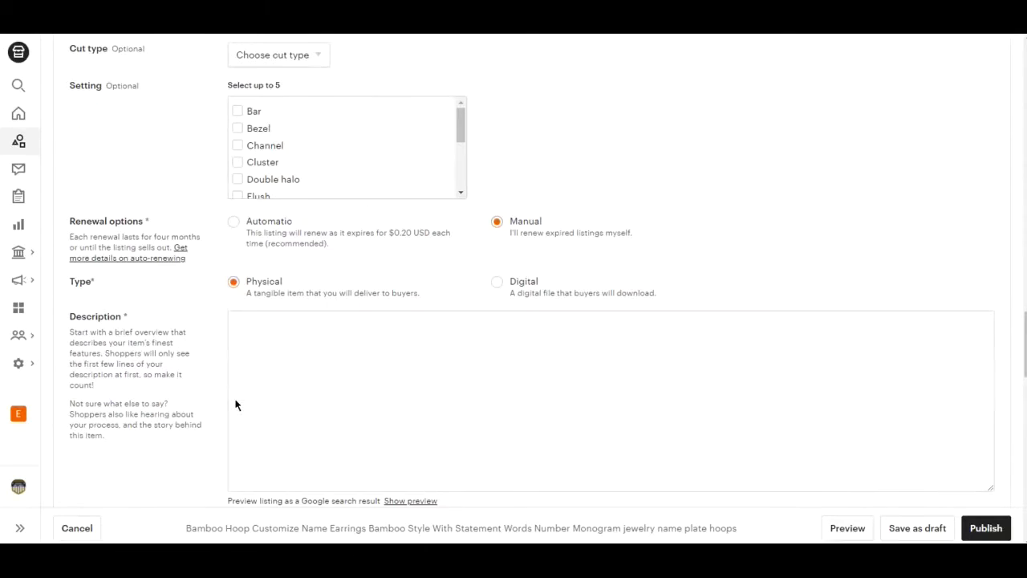
- Mark the earrings as able to be personalised, and check the closure options without choosing one
scroll(312, 334, up, 5)
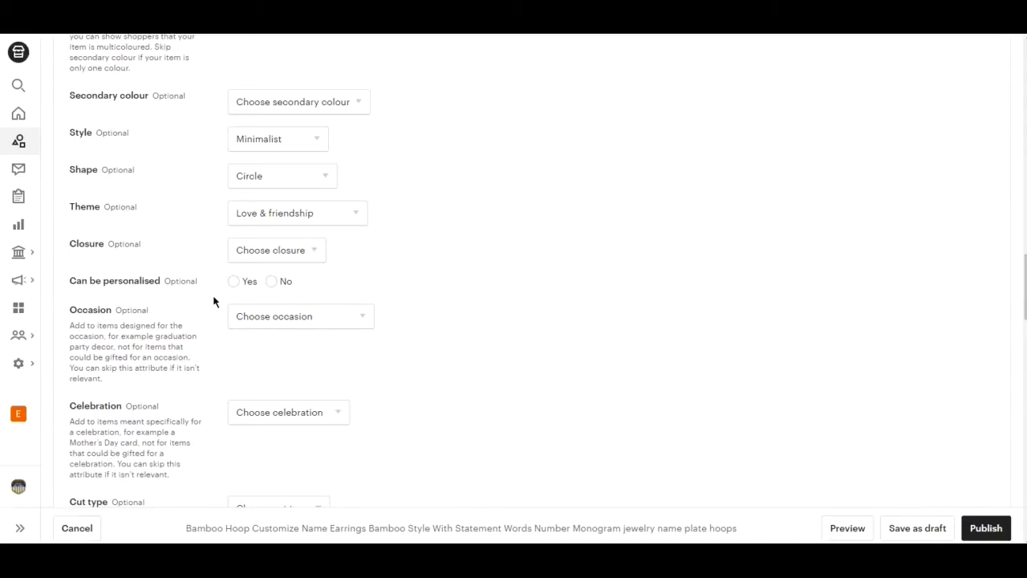
click(233, 281)
click(310, 254)
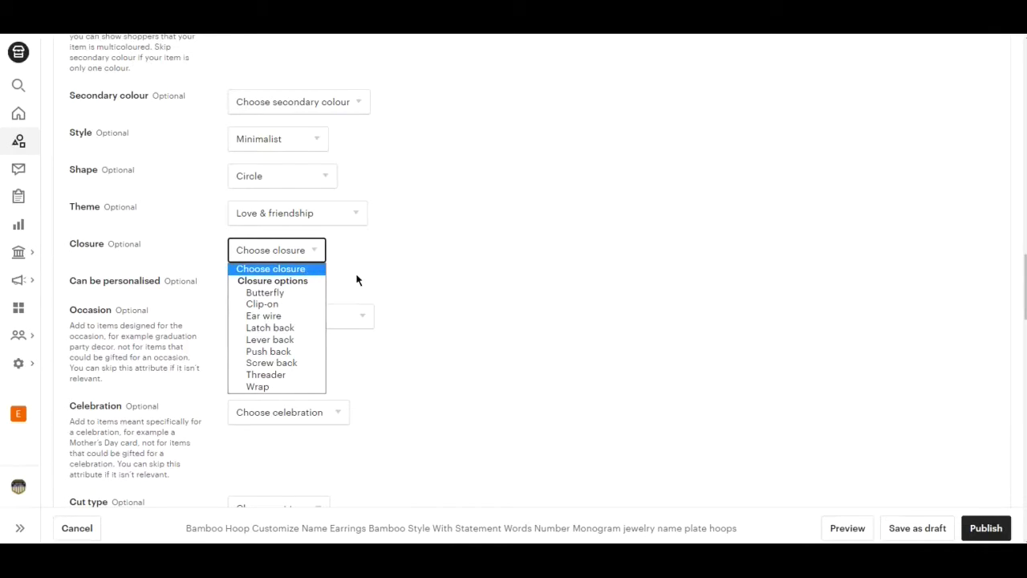
click(391, 254)
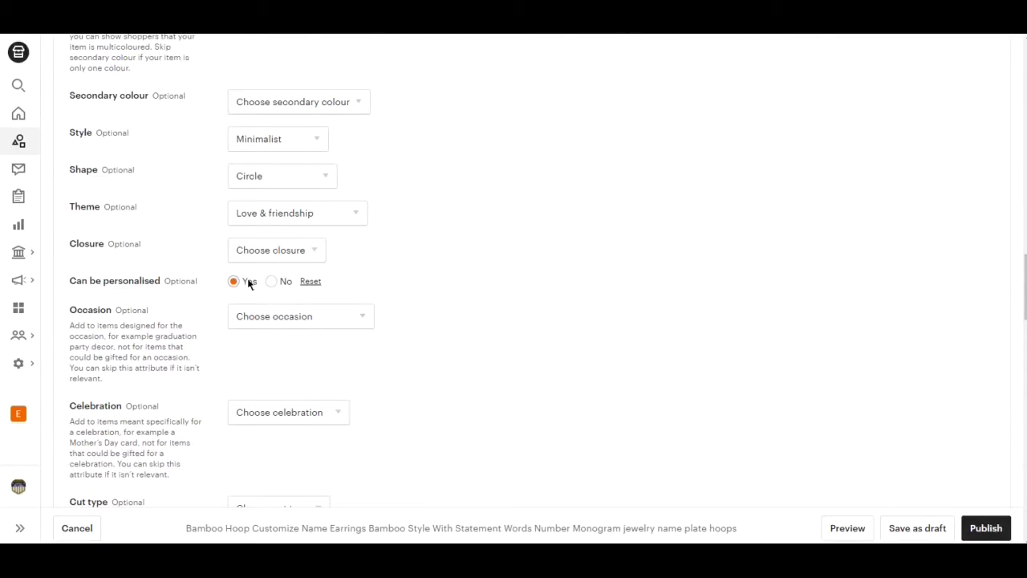
click(310, 256)
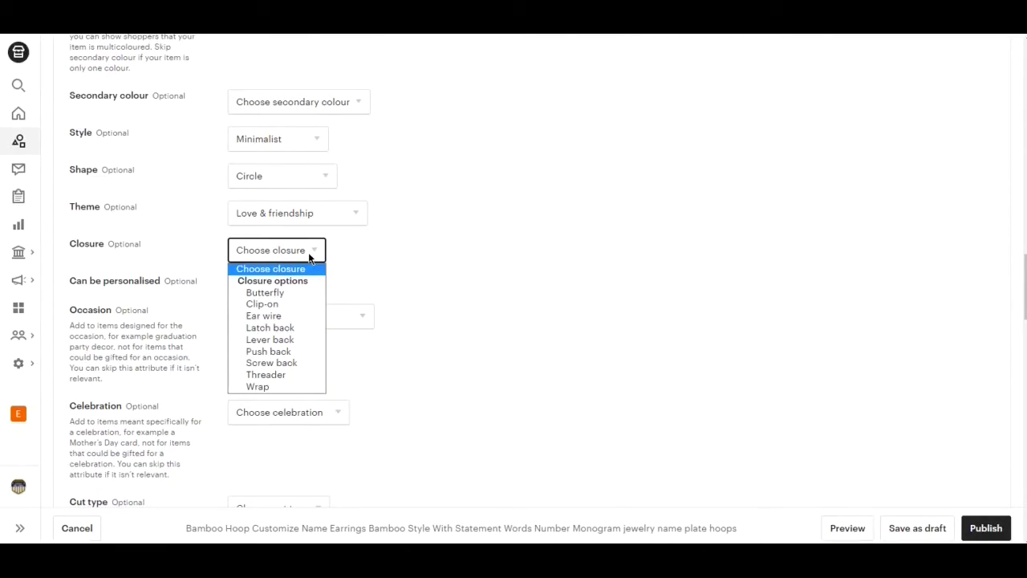
click(492, 262)
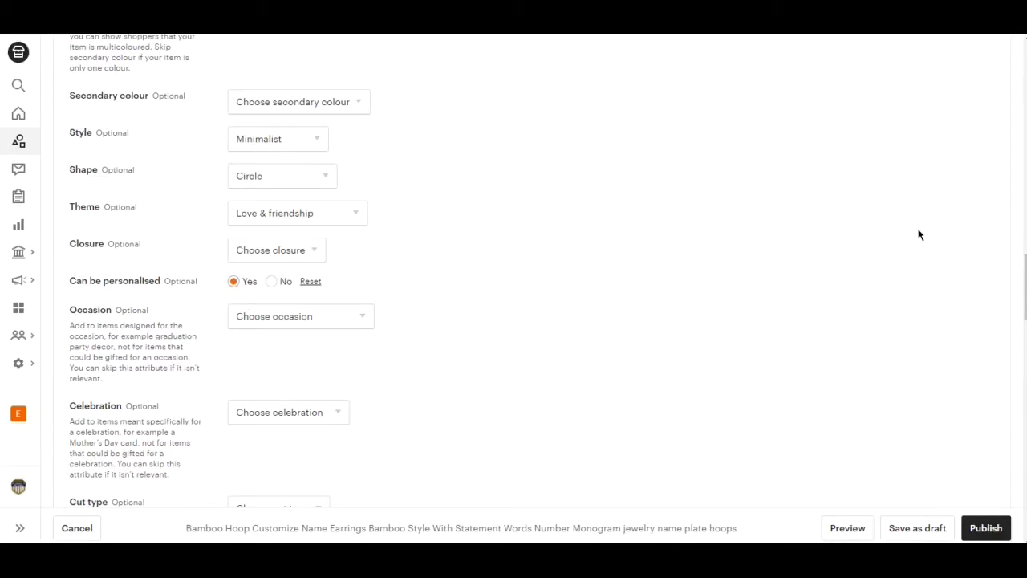
- Paste the copied numbered product details into the listing's empty description field
mouse_move(1025, 299)
mouse_down()
mouse_move(1024, 317)
mouse_move(1024, 293)
mouse_up()
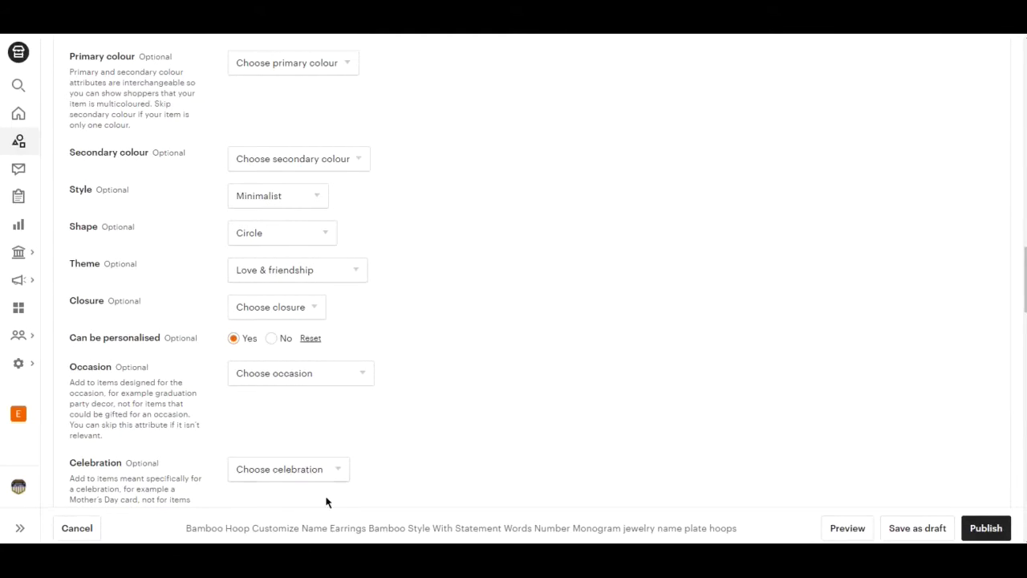
scroll(436, 410, down, 5)
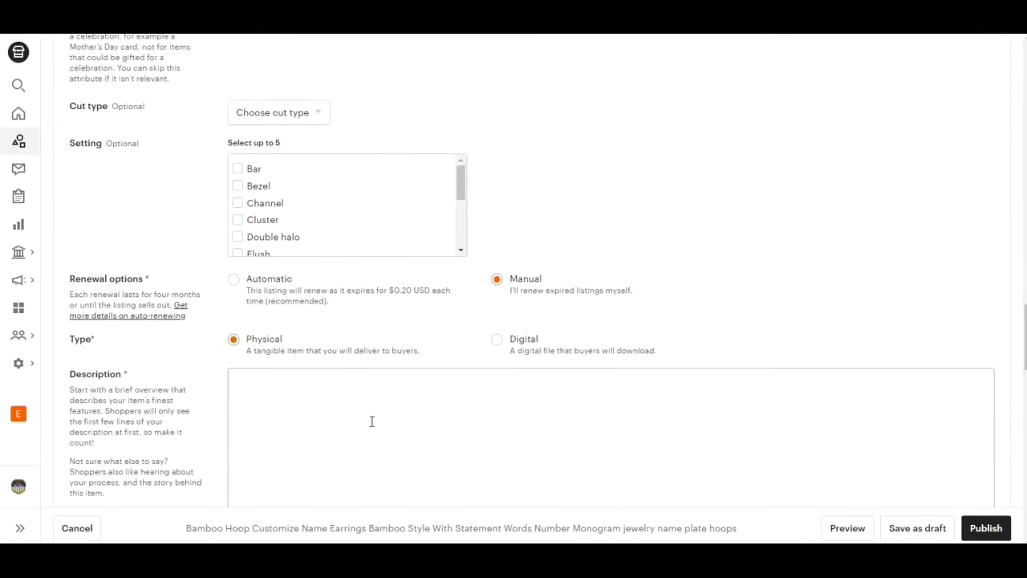
click(262, 398)
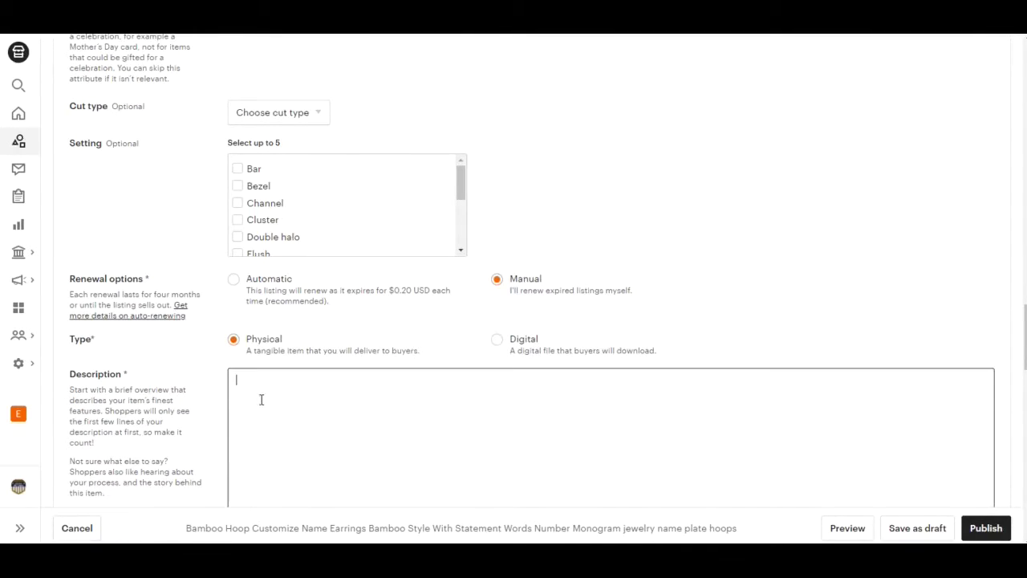
right_click(272, 389)
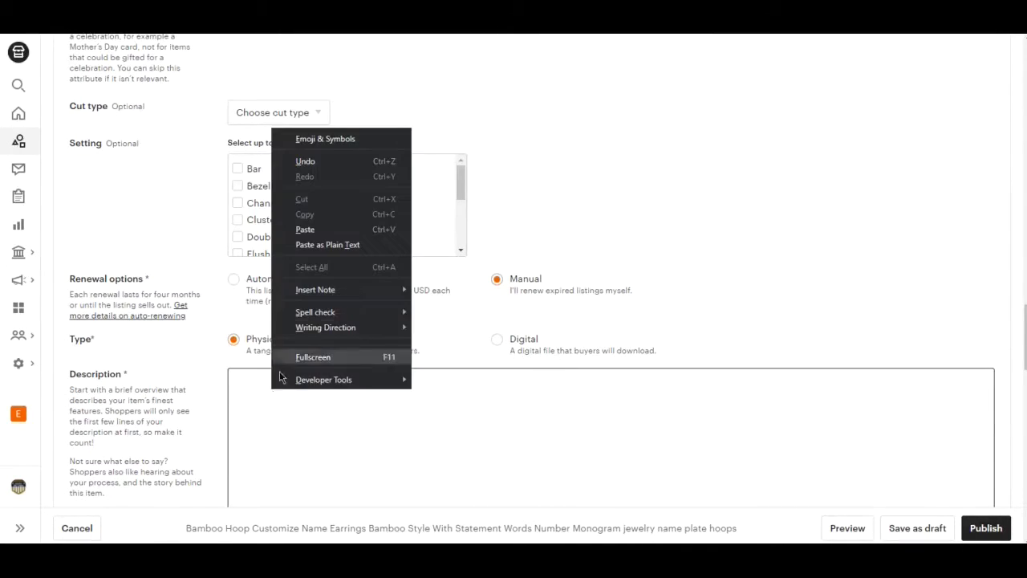
click(314, 228)
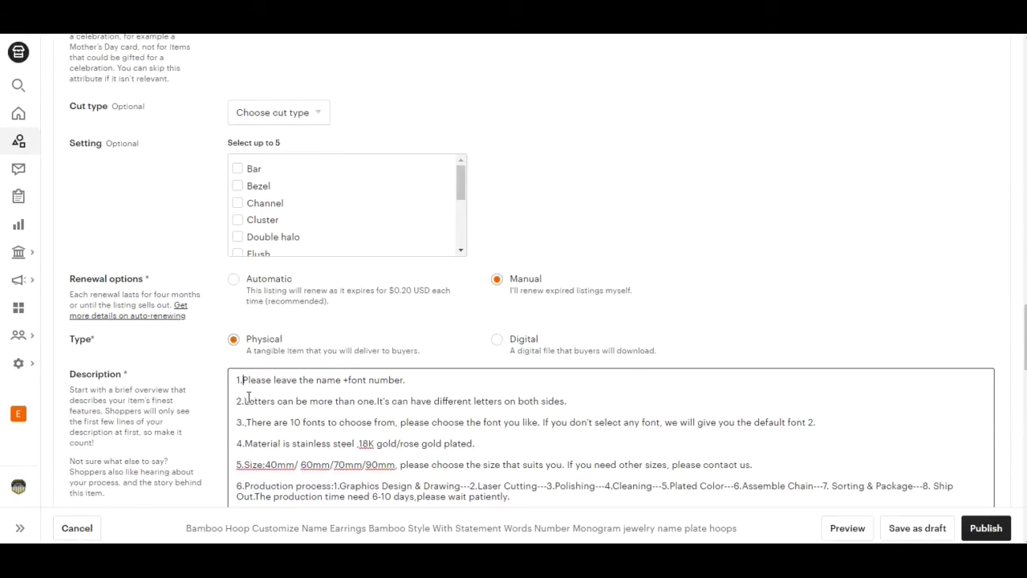
- Insert a space after each of the item numbers 1 to 5 in the description
click(245, 403)
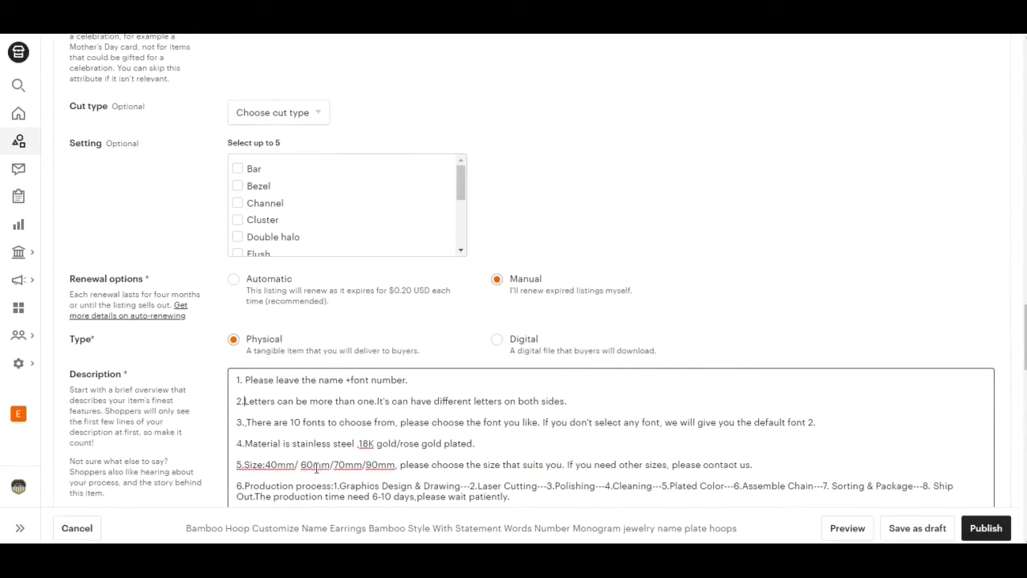
click(246, 422)
click(247, 422)
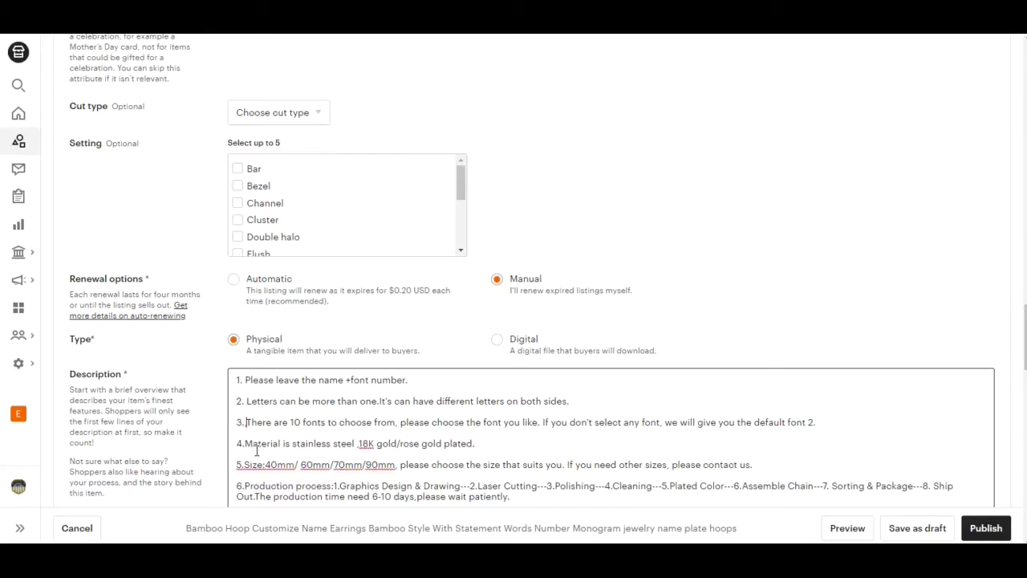
click(246, 446)
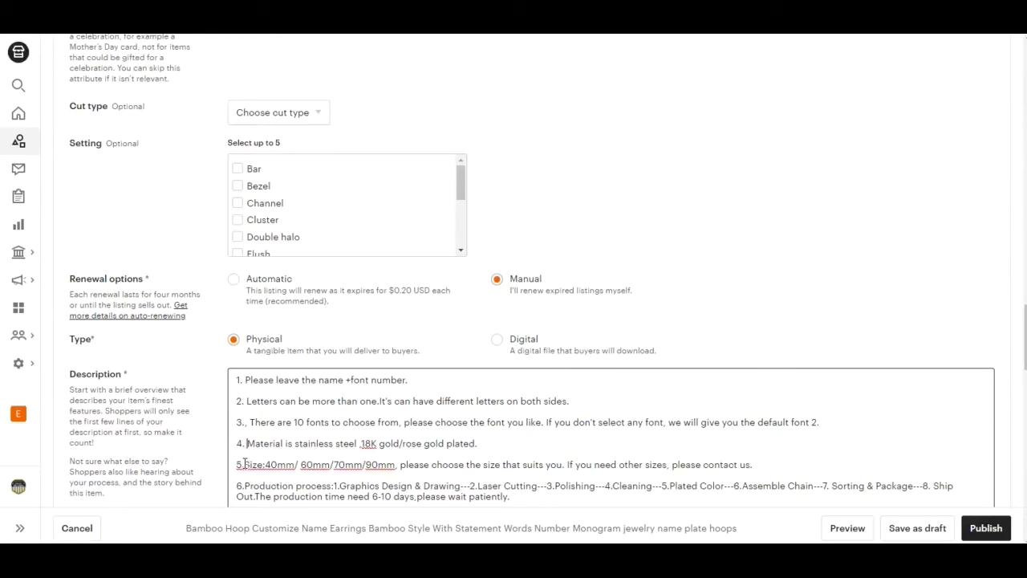
click(245, 464)
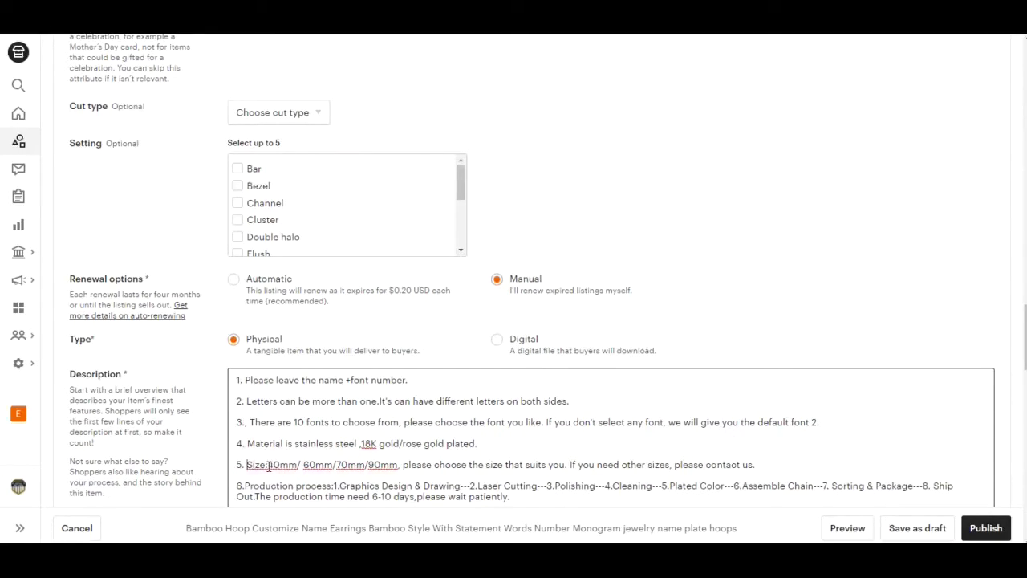
- Fix the spacing in the description to read "Size: 40 mm/ 60 mm/70 mm/90 mm" and "18 K gold"
click(268, 464)
click(281, 465)
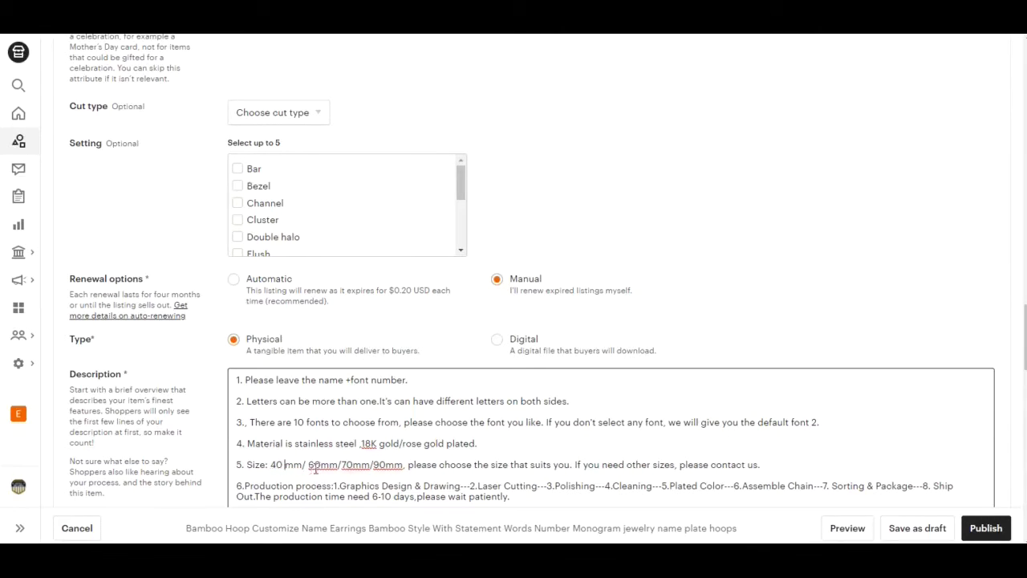
click(320, 464)
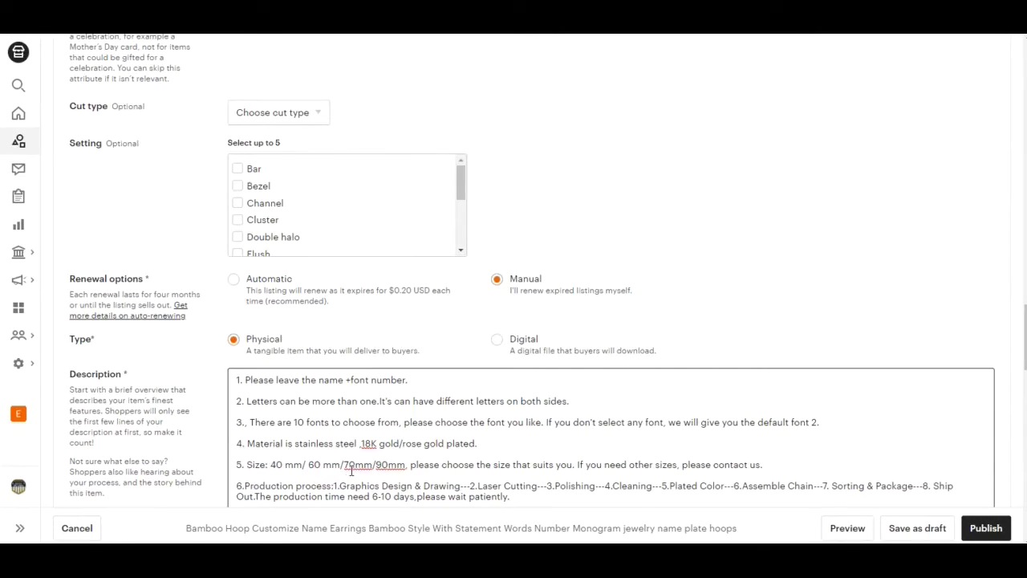
click(355, 464)
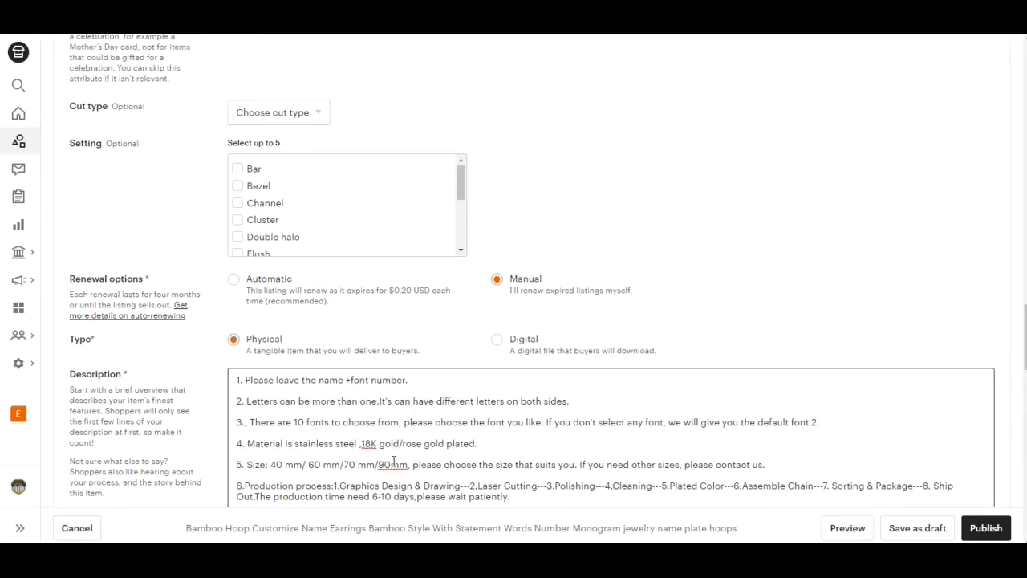
click(390, 464)
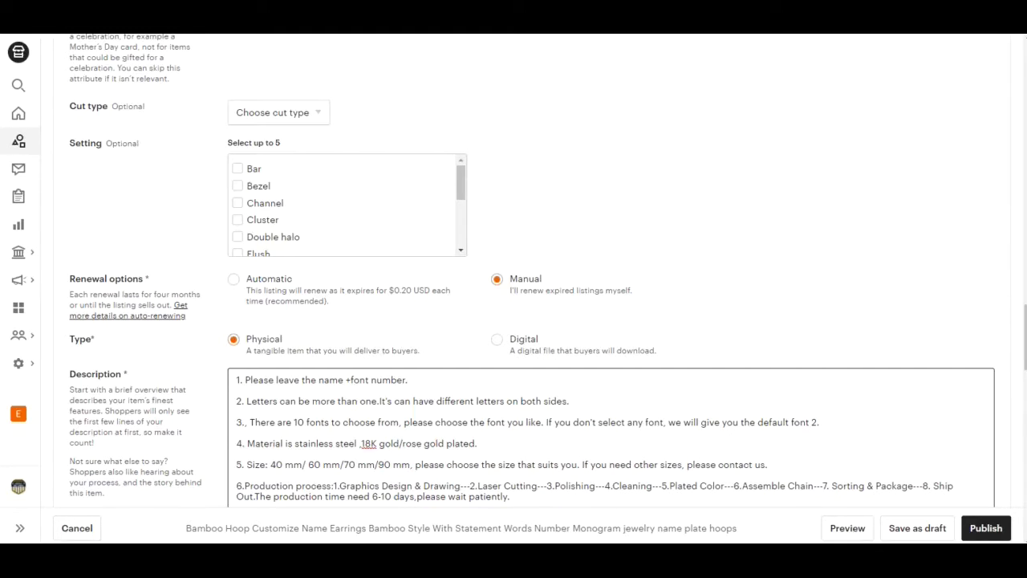
scroll(610, 361, down, 3)
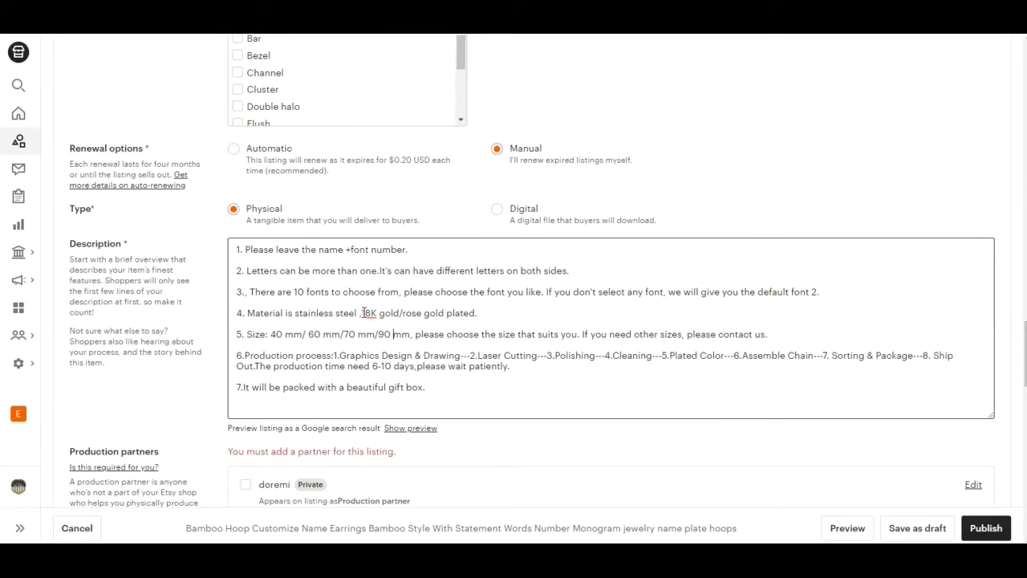
click(371, 313)
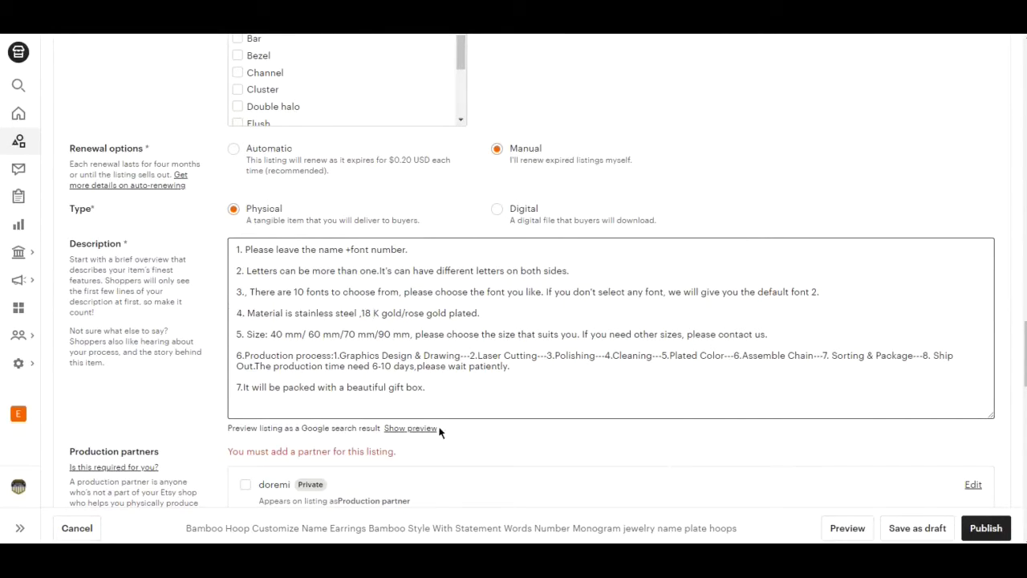
- Break the production process text into indented lines so that stages 1 to 4, Graphics Design & Drawing through Cleaning, each start a line
click(335, 355)
key(Return)
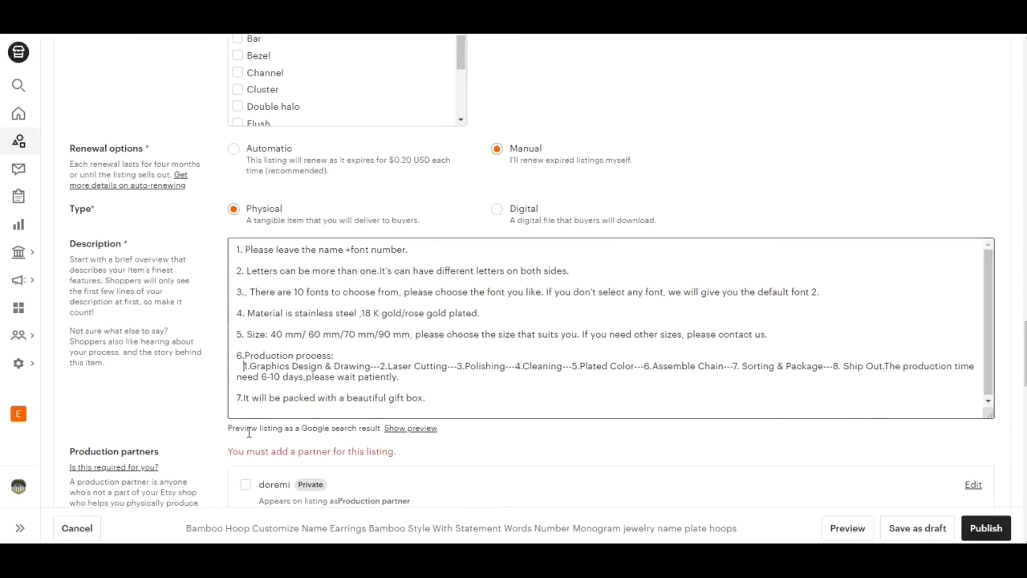
click(393, 366)
key(Return)
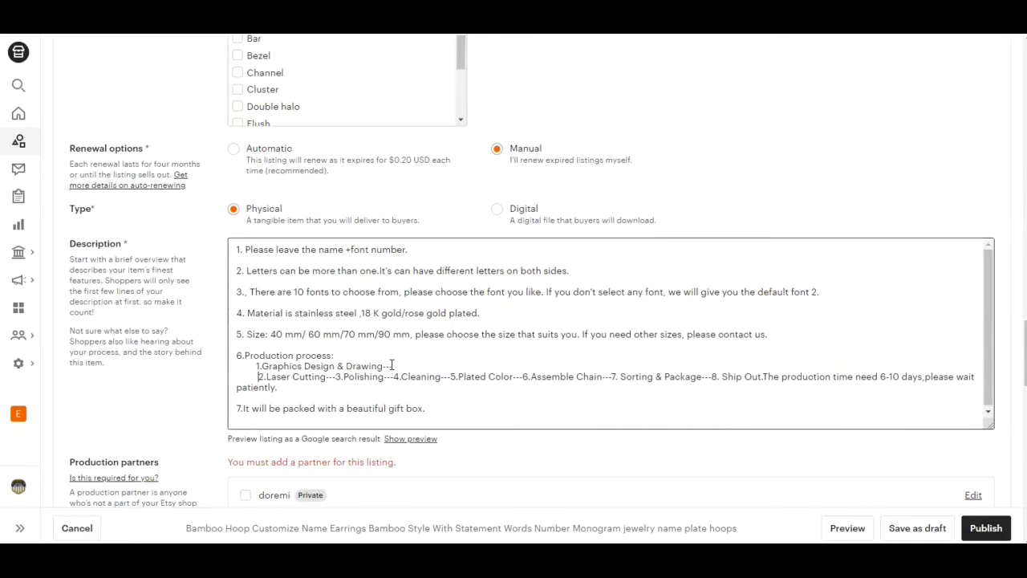
key(BackSpace)
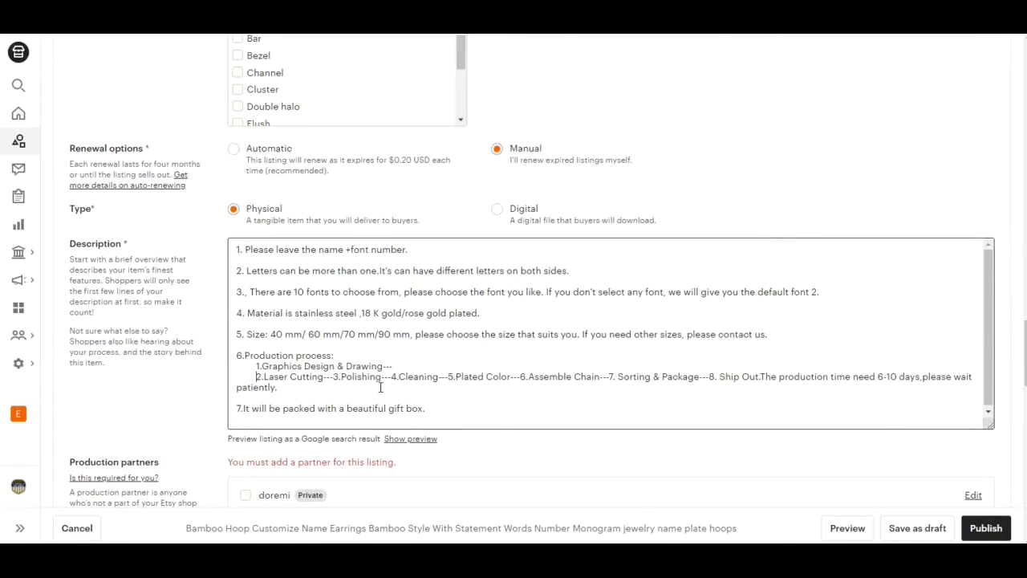
click(345, 377)
key(Return)
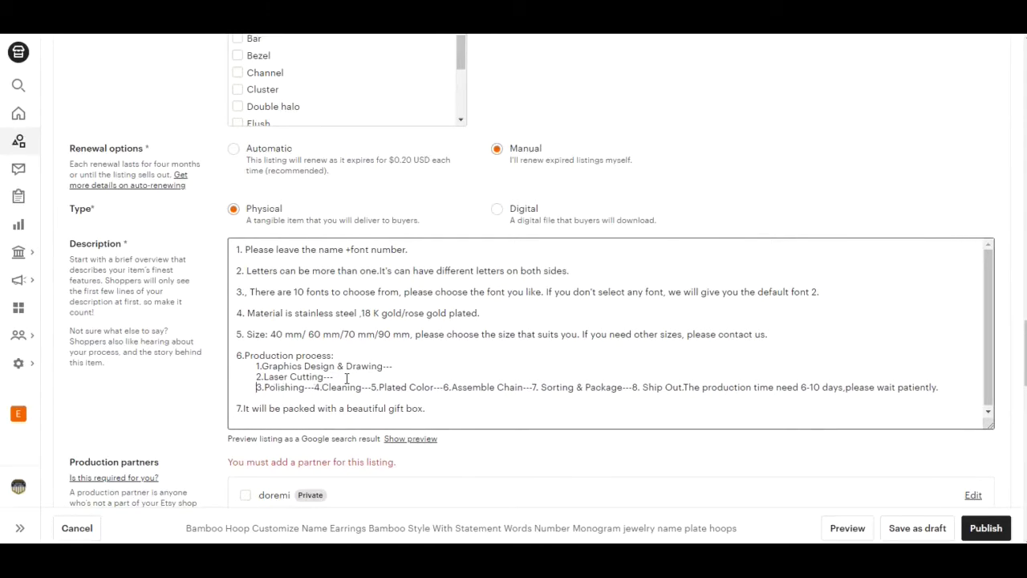
click(317, 388)
key(Return)
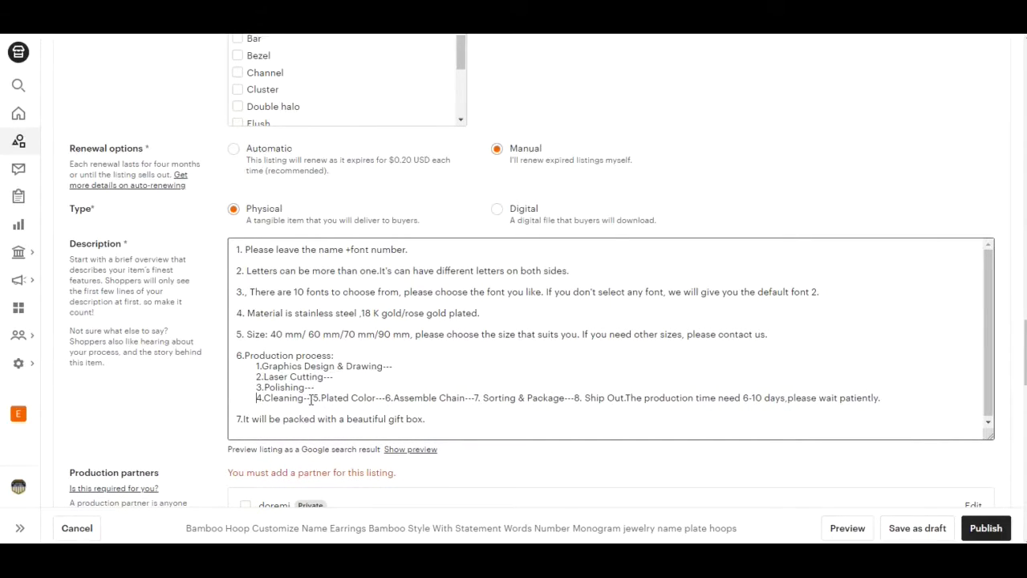
- Put stages 5 to 8, Plated Color through Ship Out, on separate lines aligned with the earlier production stages
key(Return)
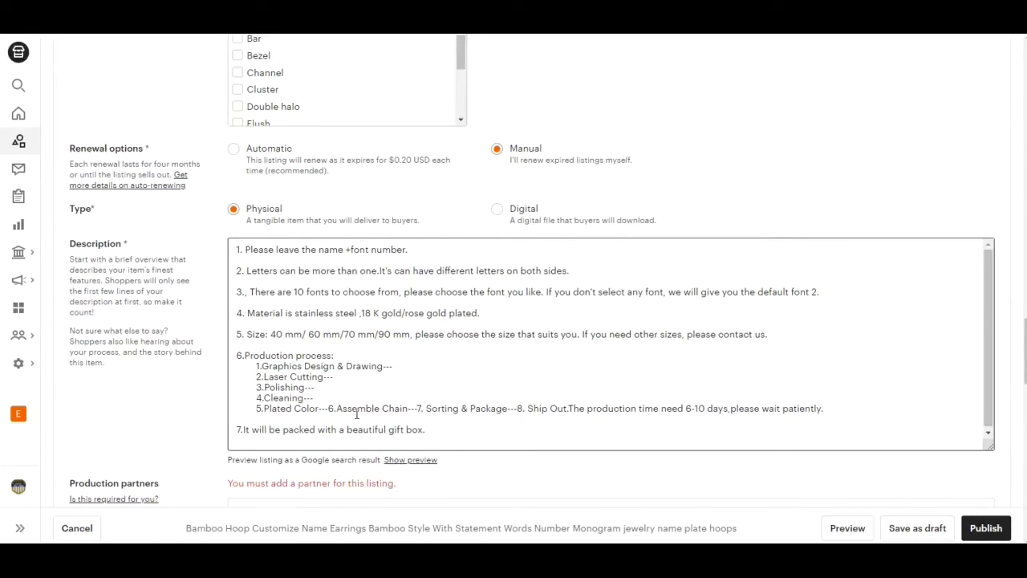
key(Return)
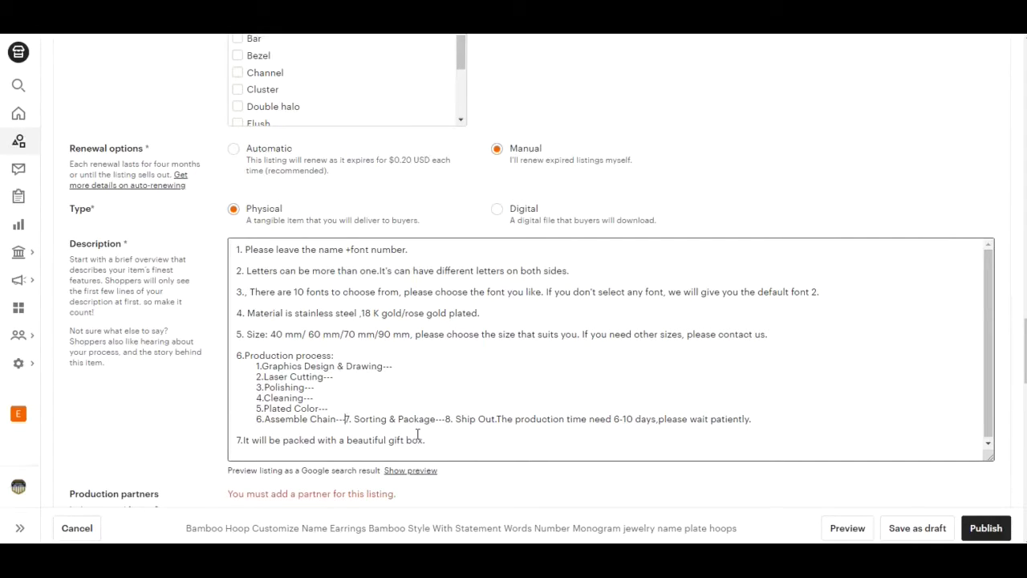
key(Return)
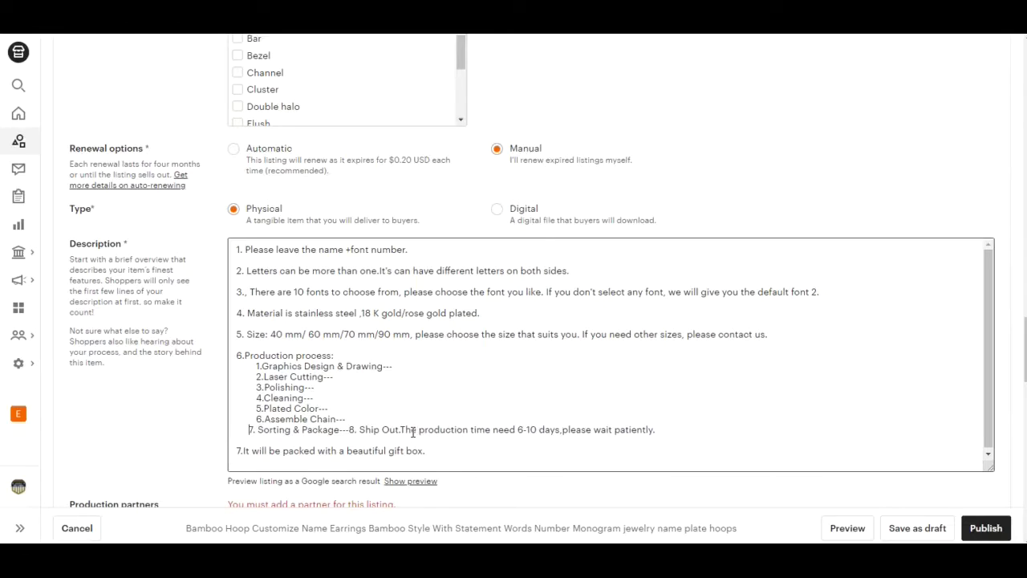
click(357, 429)
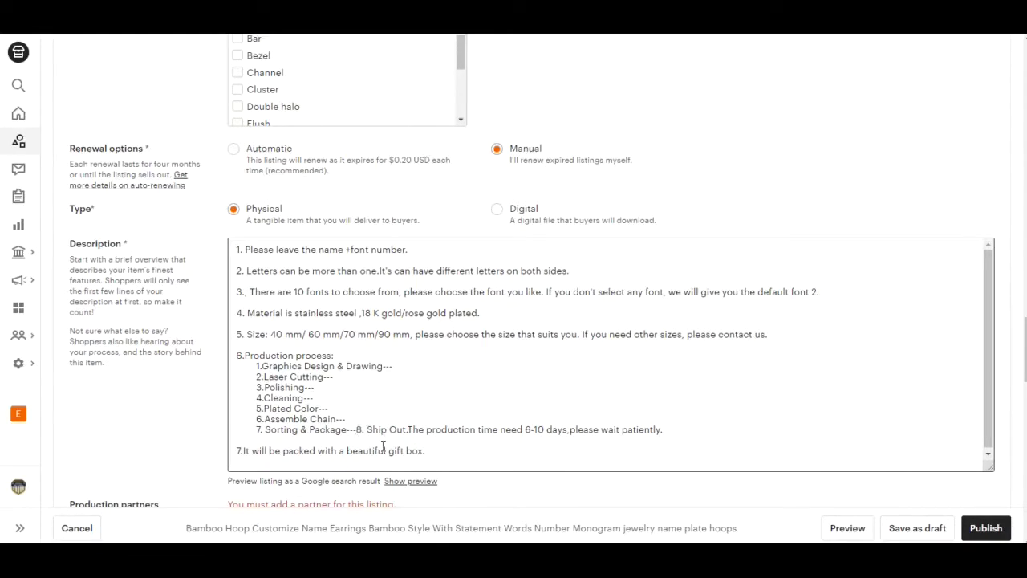
key(Return)
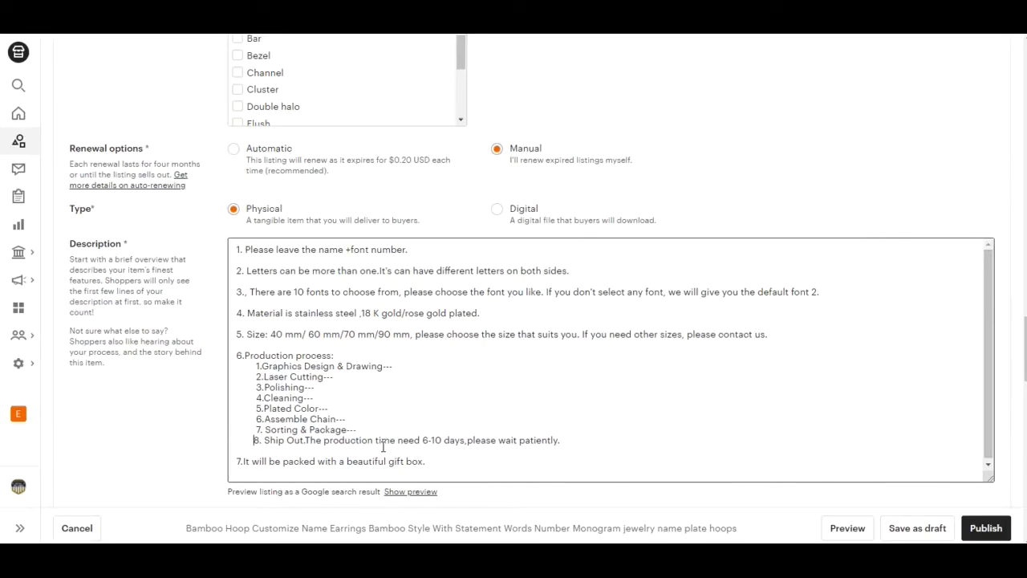
key(BackSpace)
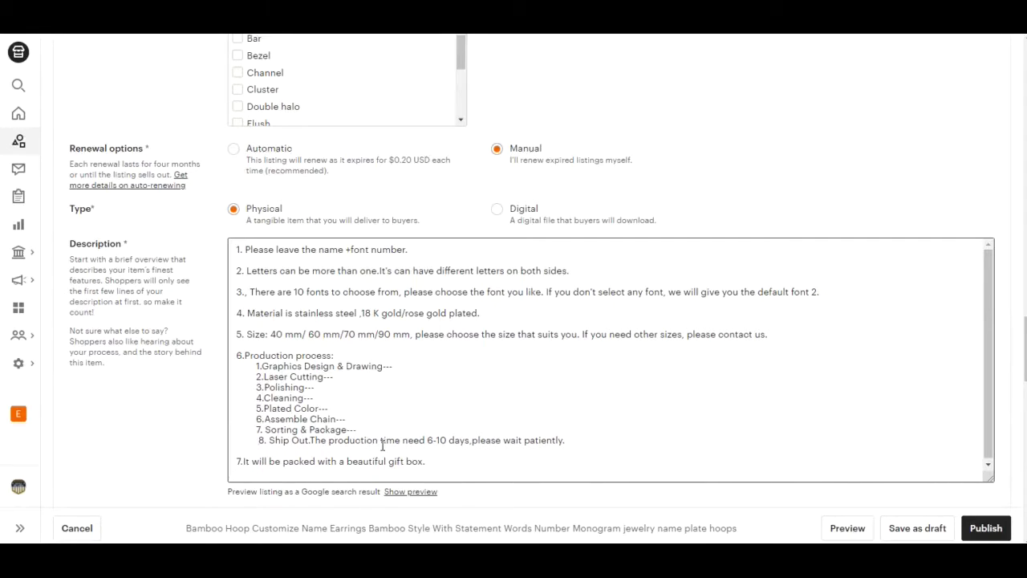
key(BackSpace)
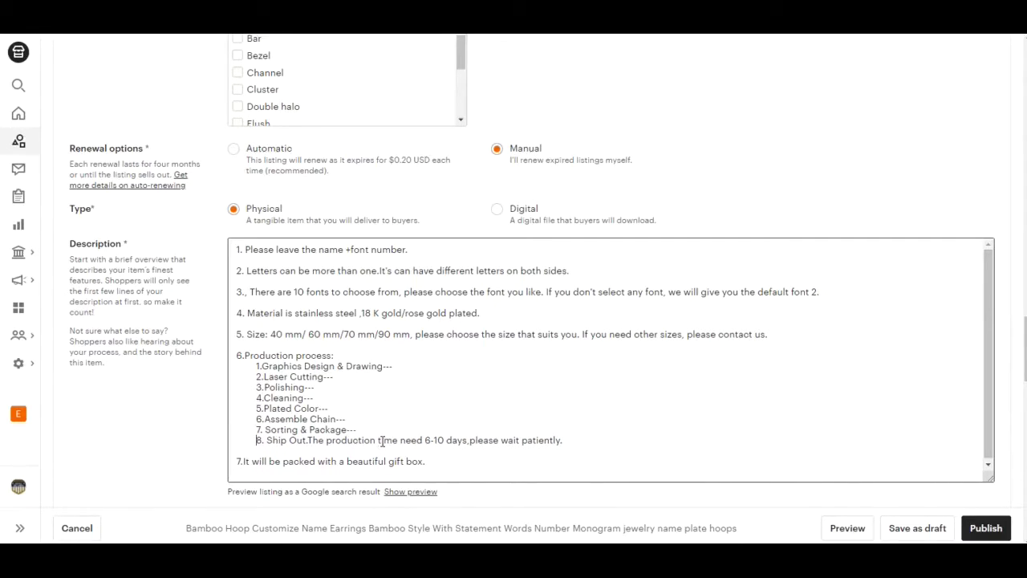
- Move the production time sentence onto its own line and set the time to 5-7 days
click(308, 440)
key(Return)
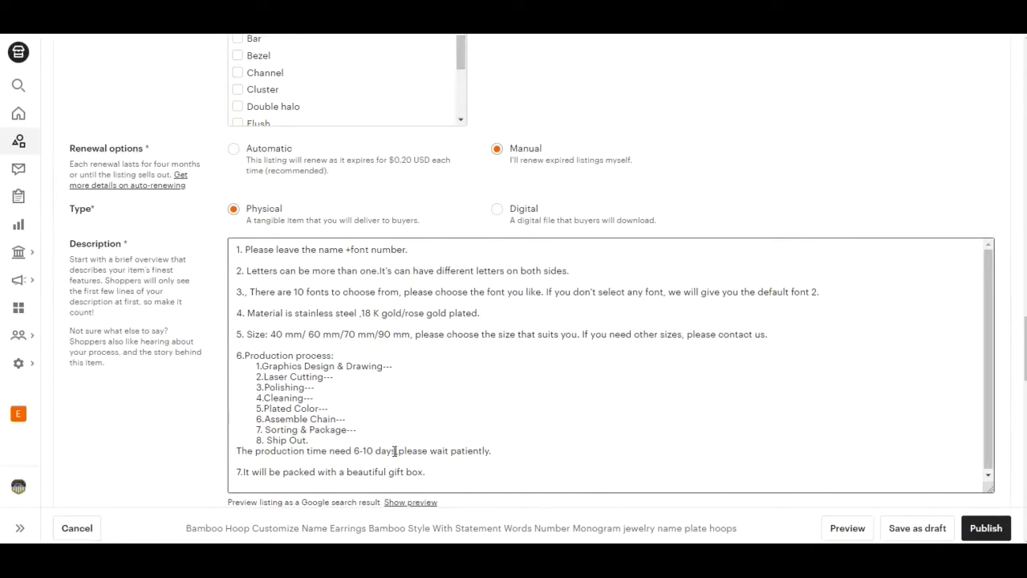
drag(395, 450, 353, 451)
click(375, 451)
drag(373, 450, 354, 451)
text(5-7)
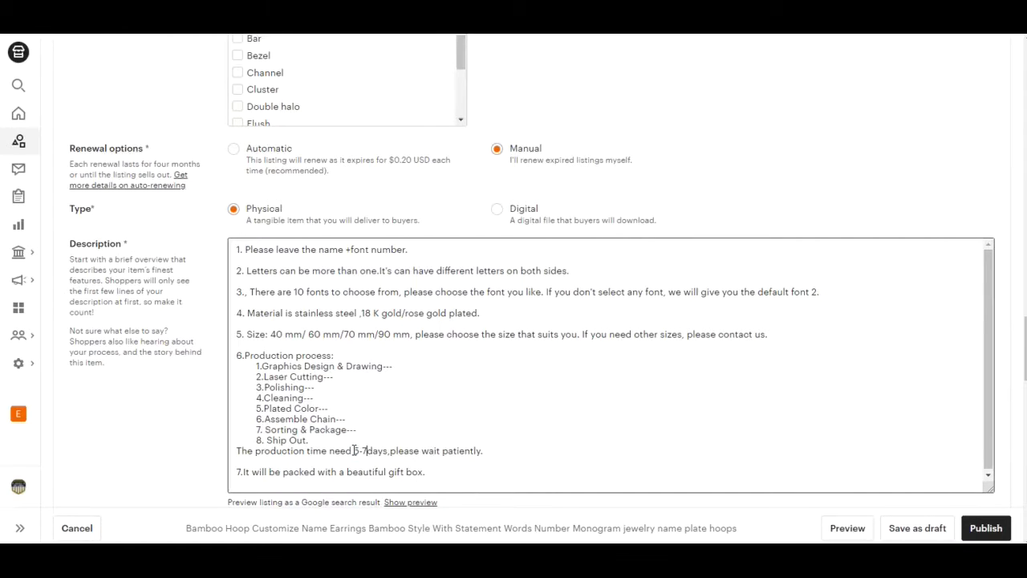
click(367, 451)
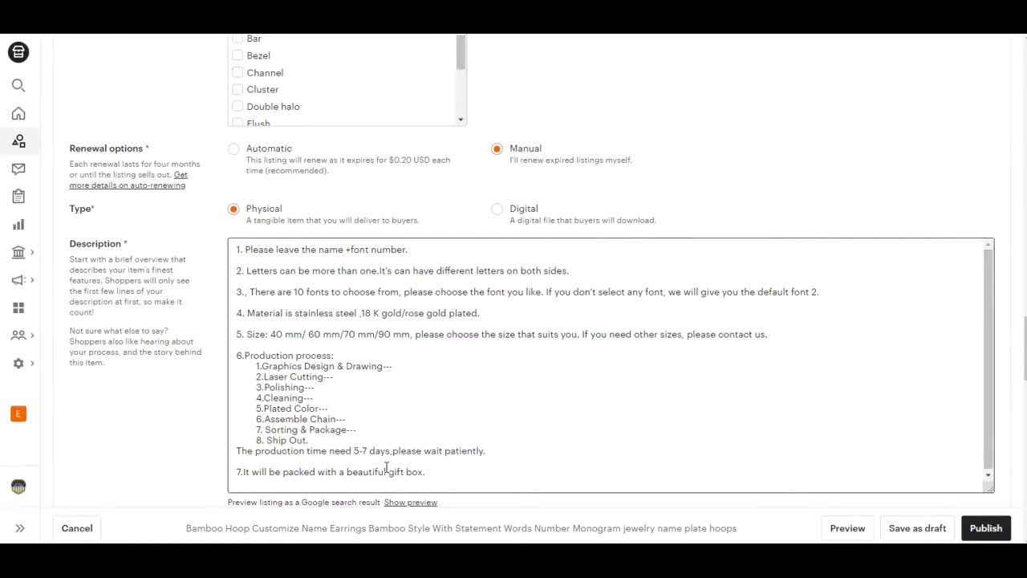
- Insert the word "business" before "days" in the description's production time sentence so it reads "5-7 business days"
text(busin)
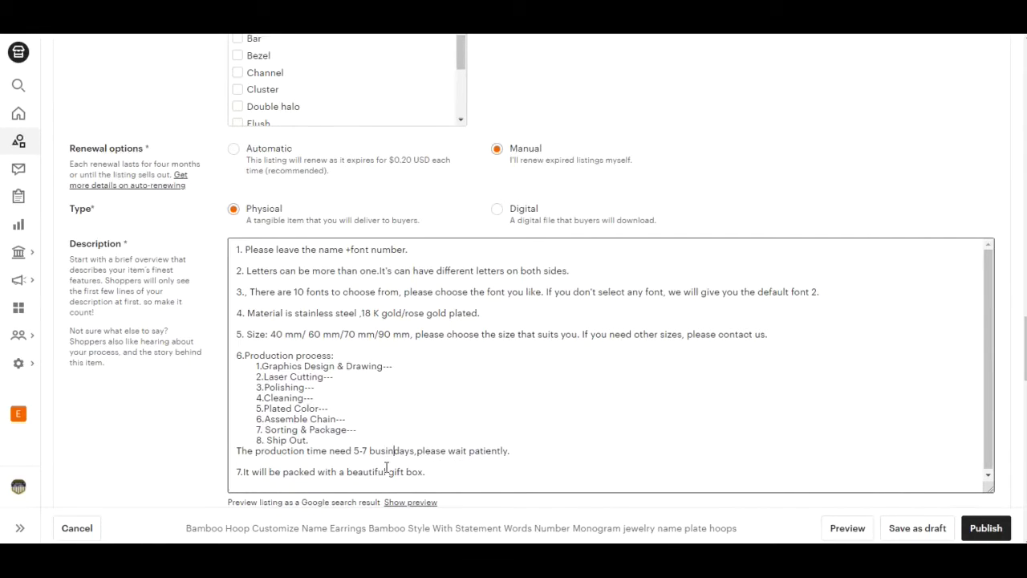
text(es)
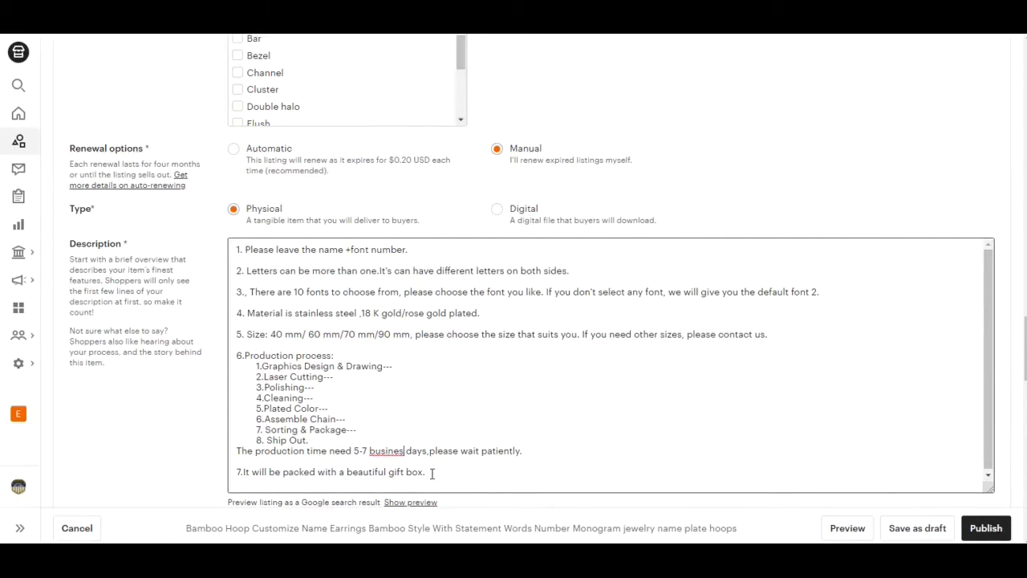
text(s)
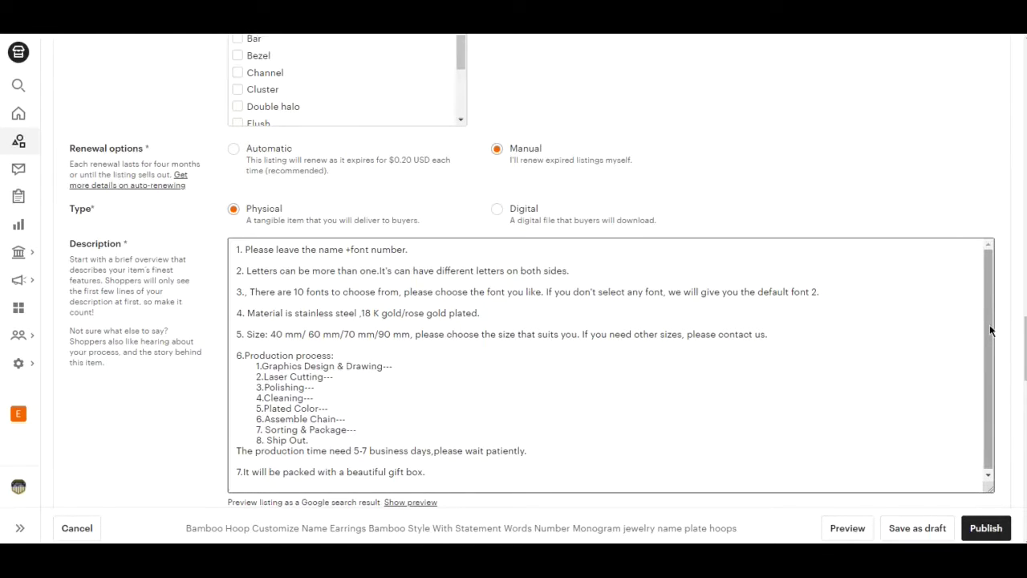
- Assign the existing production partner doremi to the listing
drag(989, 325, 990, 345)
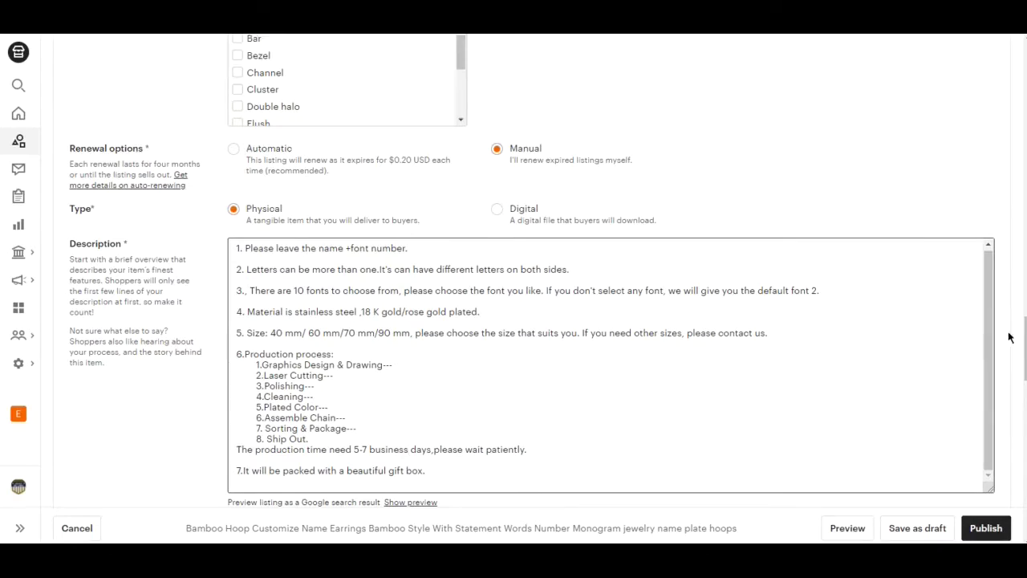
drag(1024, 355, 1025, 394)
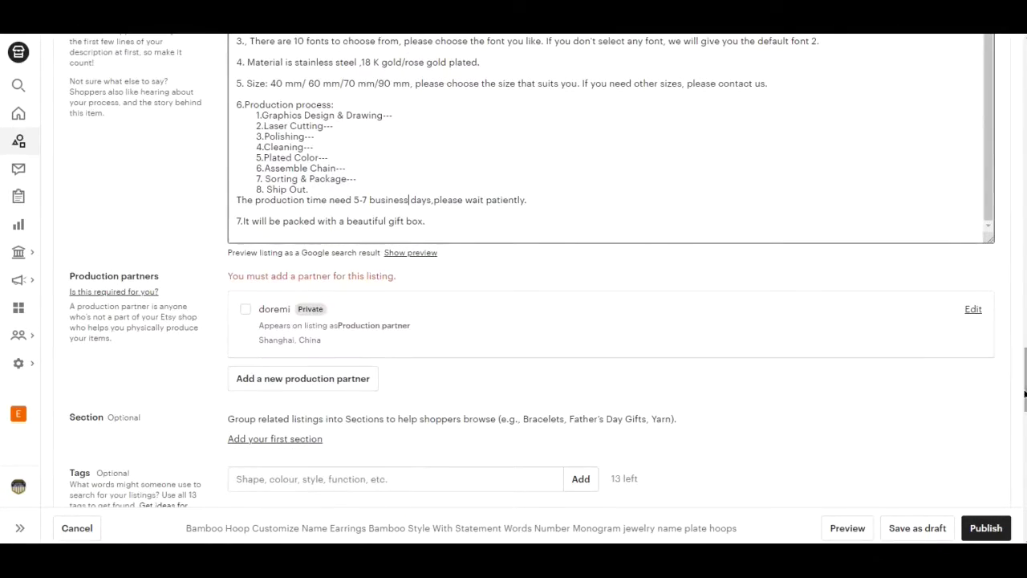
click(244, 310)
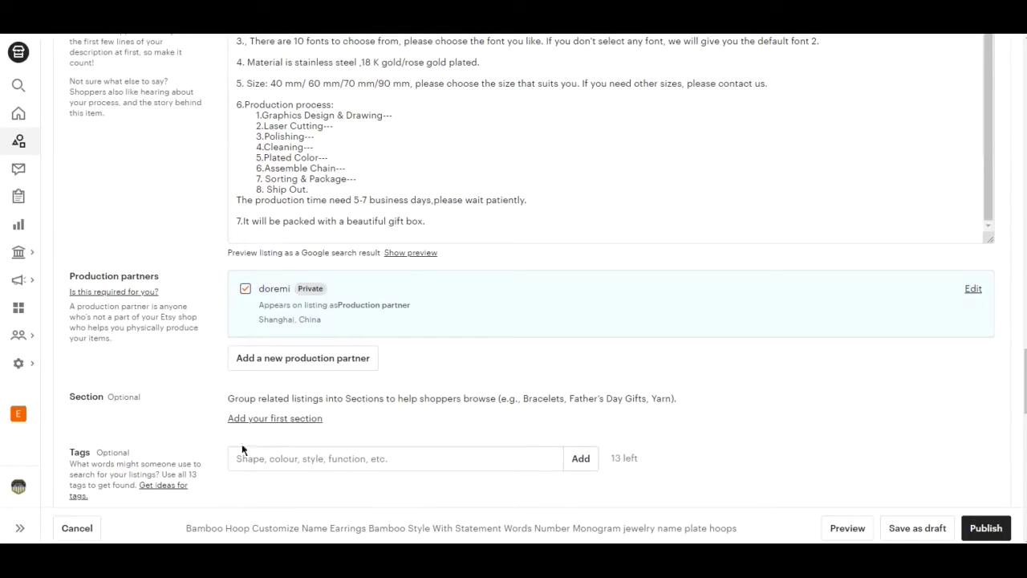
- Add the tag "bamboo earing" to the listing
click(264, 460)
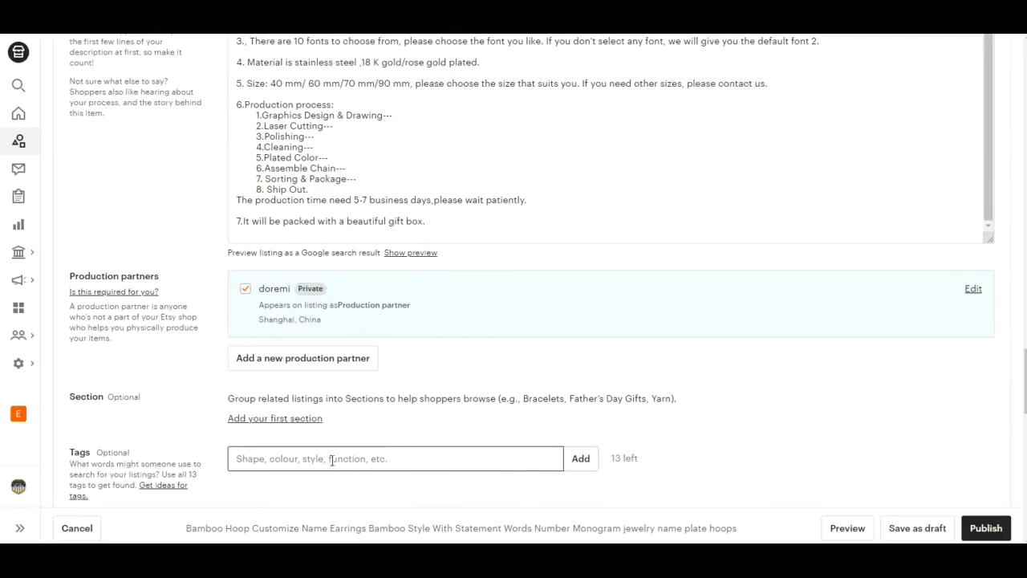
scroll(428, 265, up, 5)
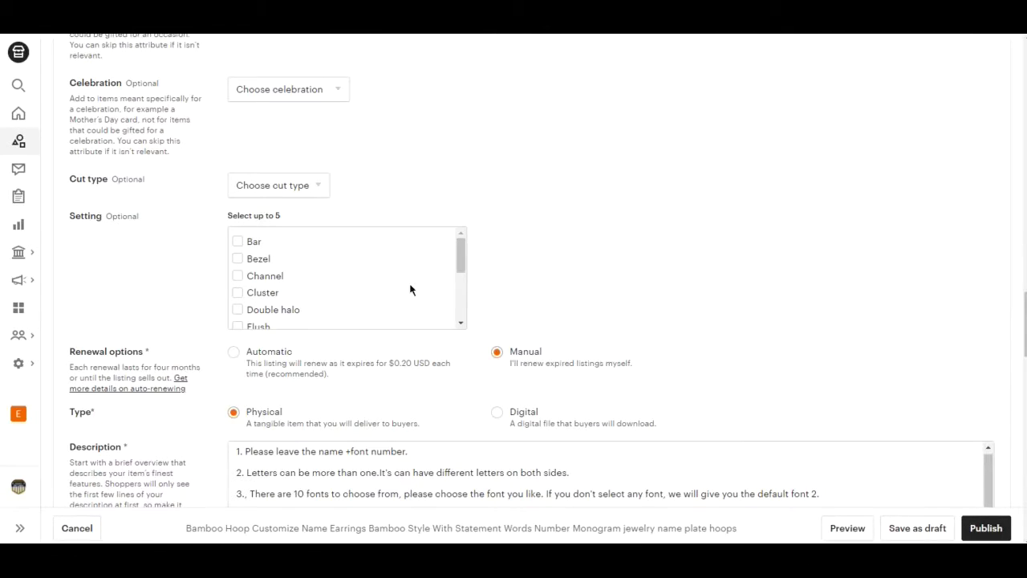
scroll(410, 290, down, 5)
scroll(511, 333, down, 5)
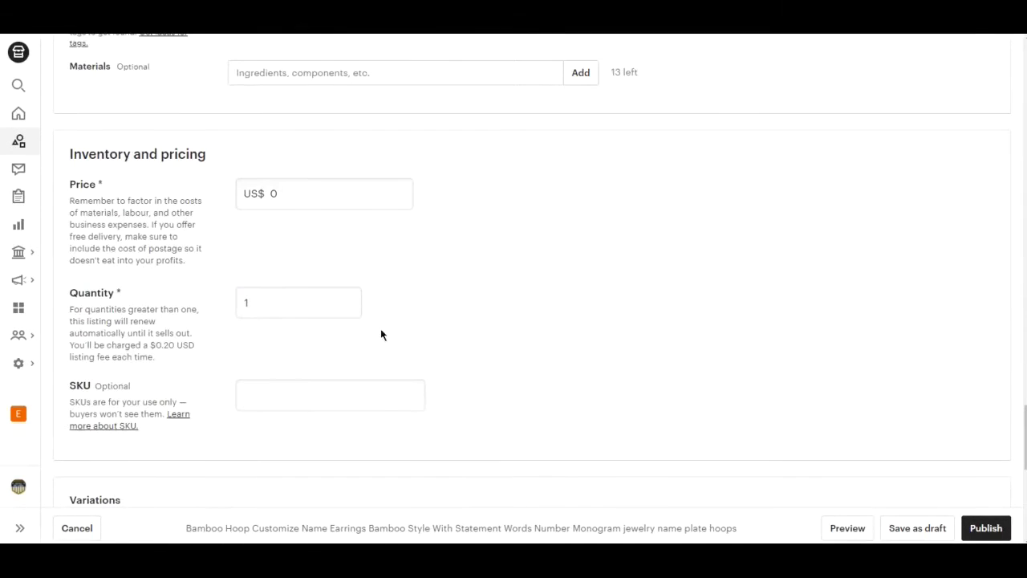
scroll(381, 334, up, 5)
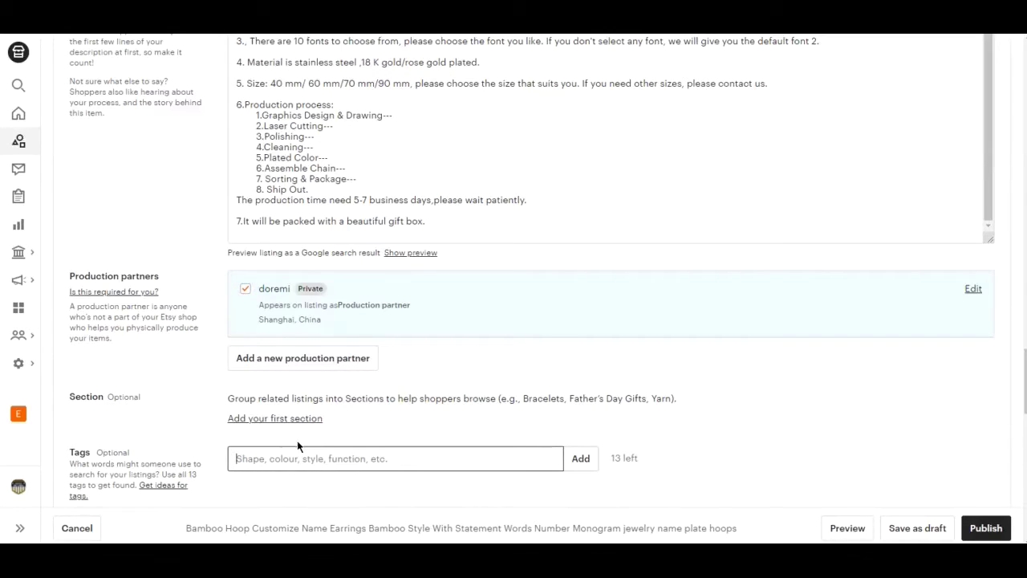
text(bamboo )
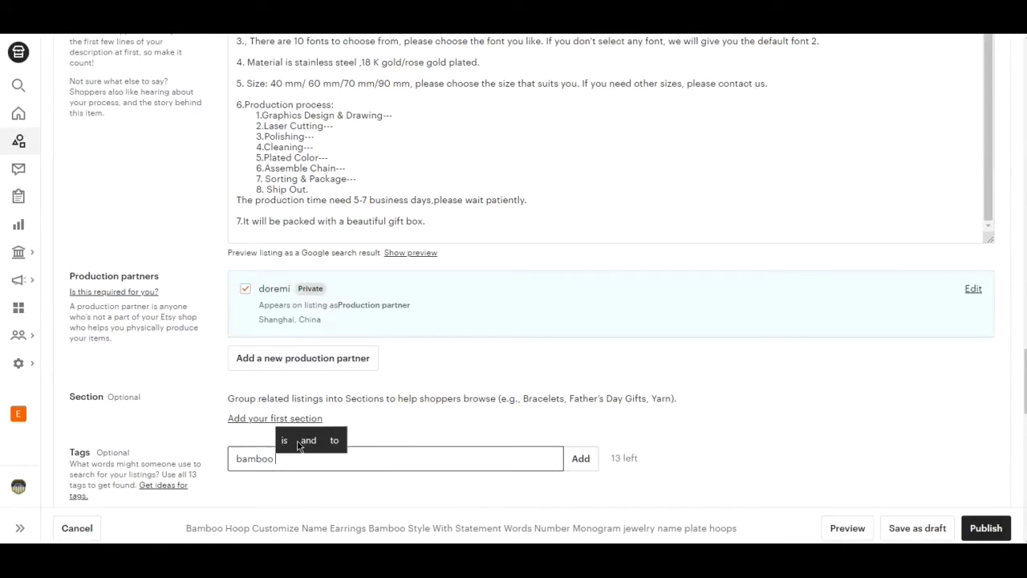
text(e)
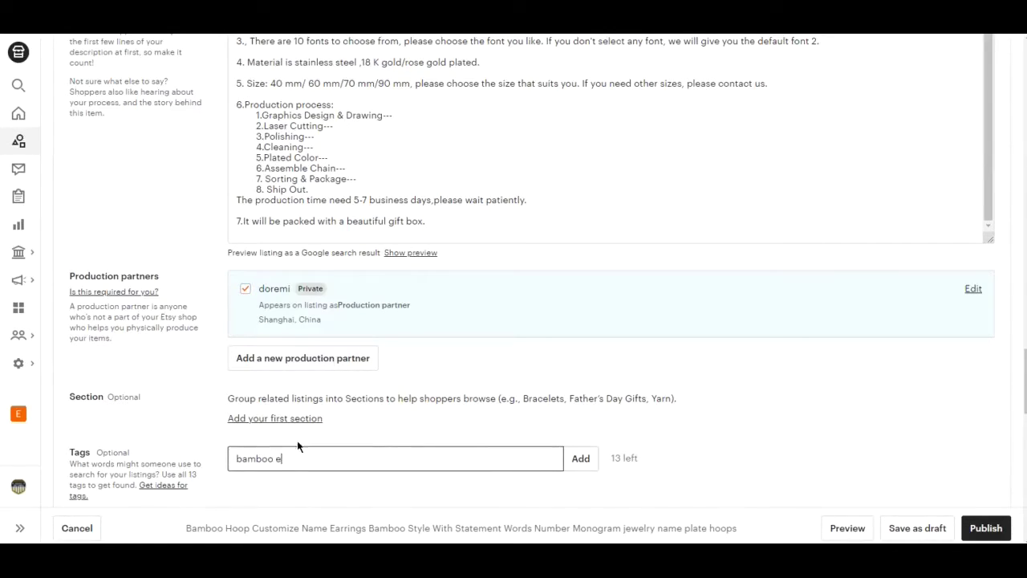
text(aring)
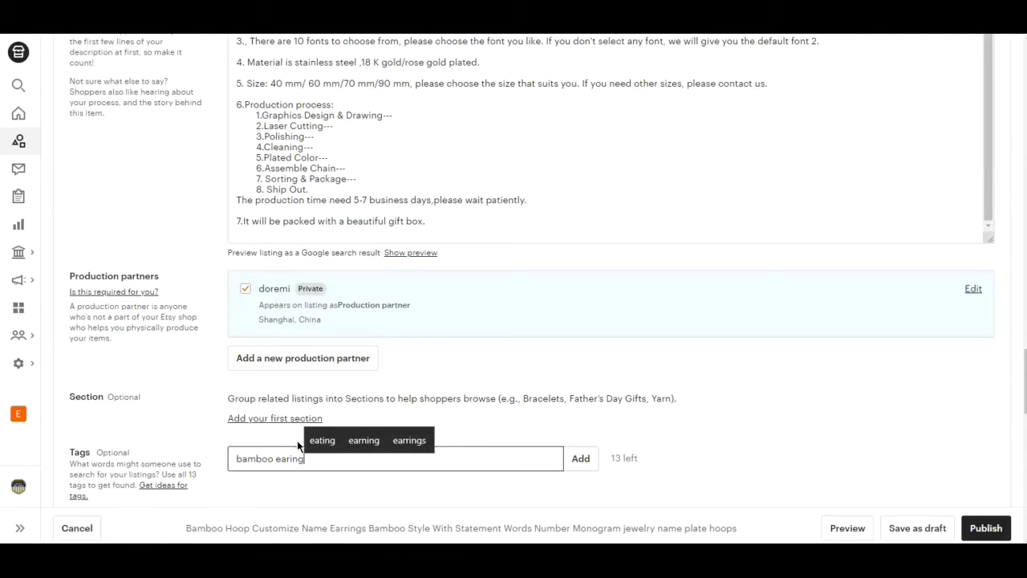
key(Return)
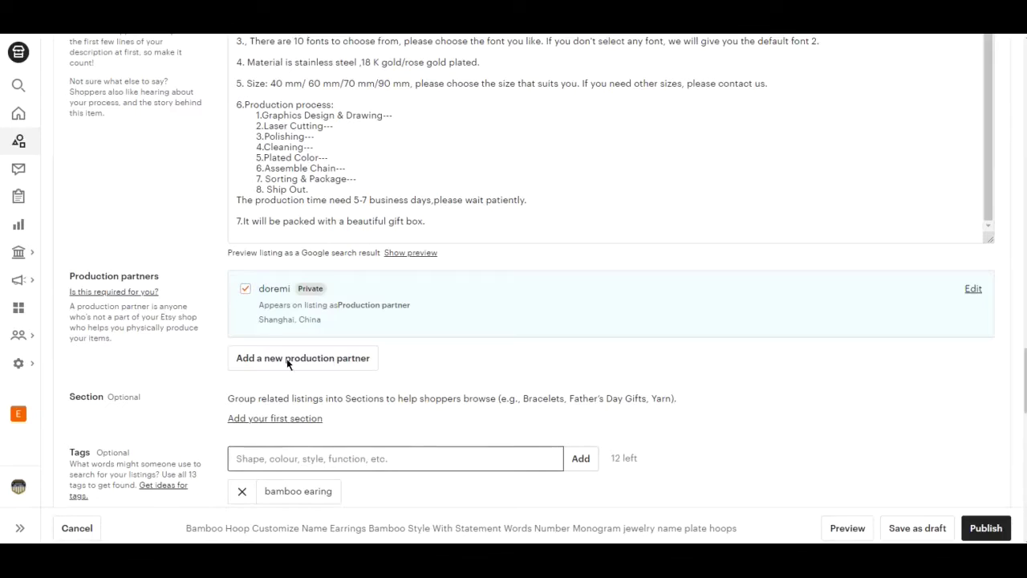
- Add "hiphop earing" as another tag for the listing
scroll(451, 344, up, 20)
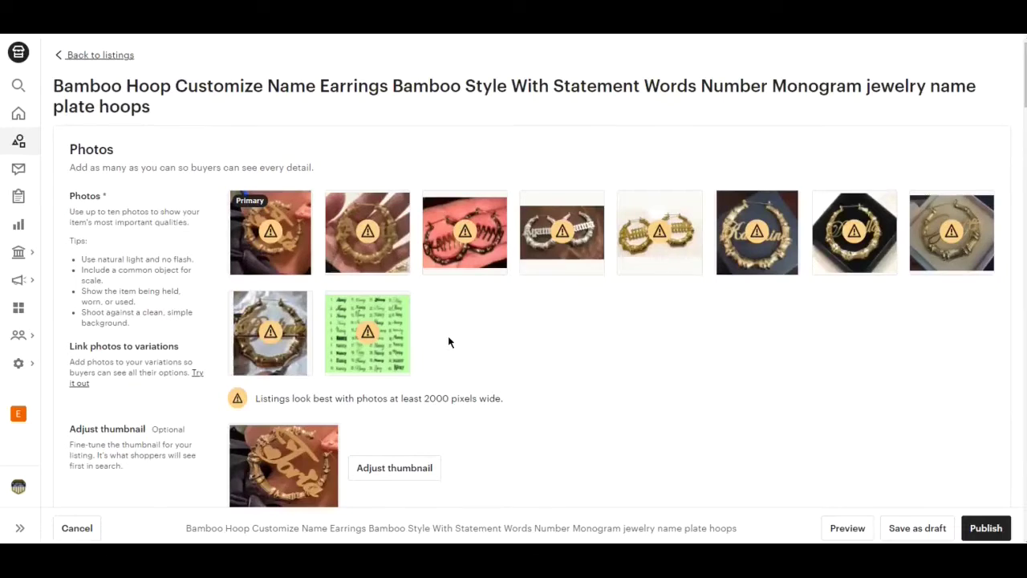
scroll(449, 343, down, 20)
scroll(401, 421, down, 5)
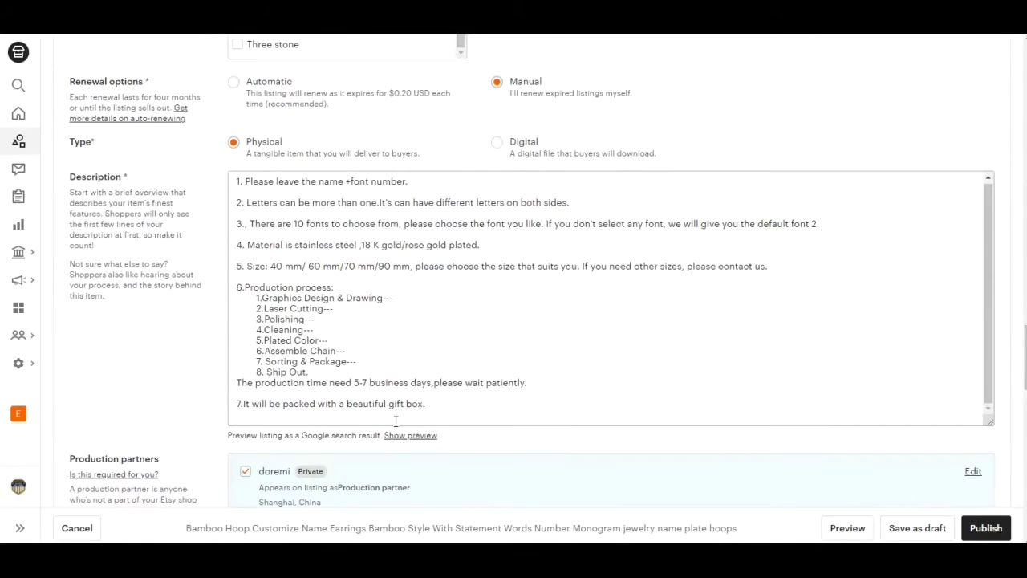
scroll(362, 458, down, 5)
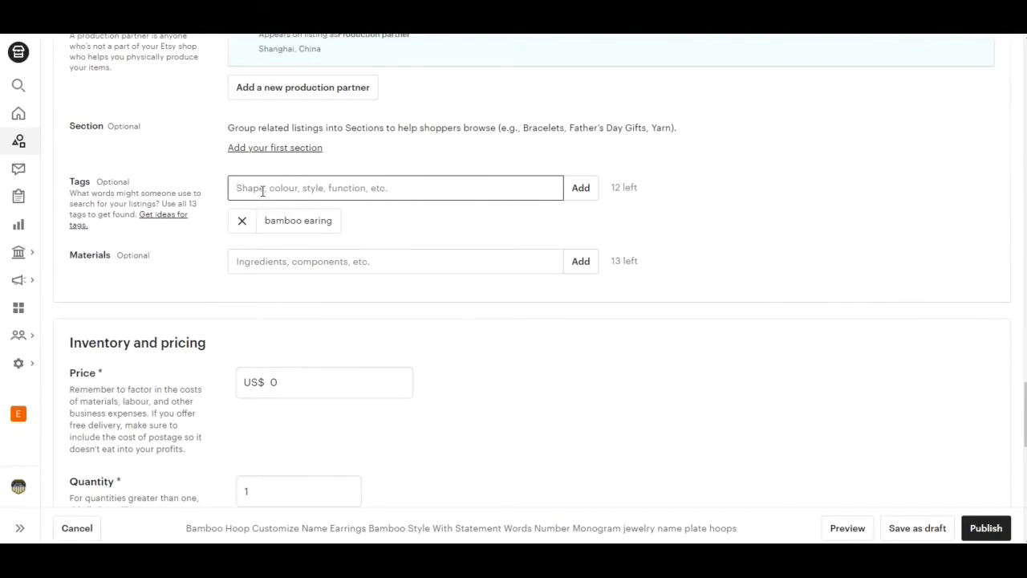
text(hip)
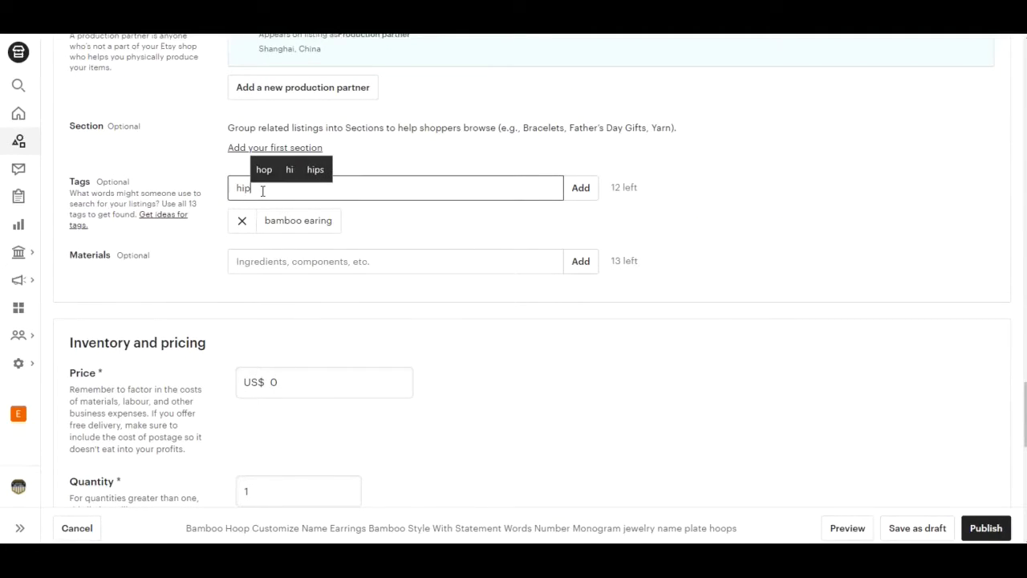
text(hop e)
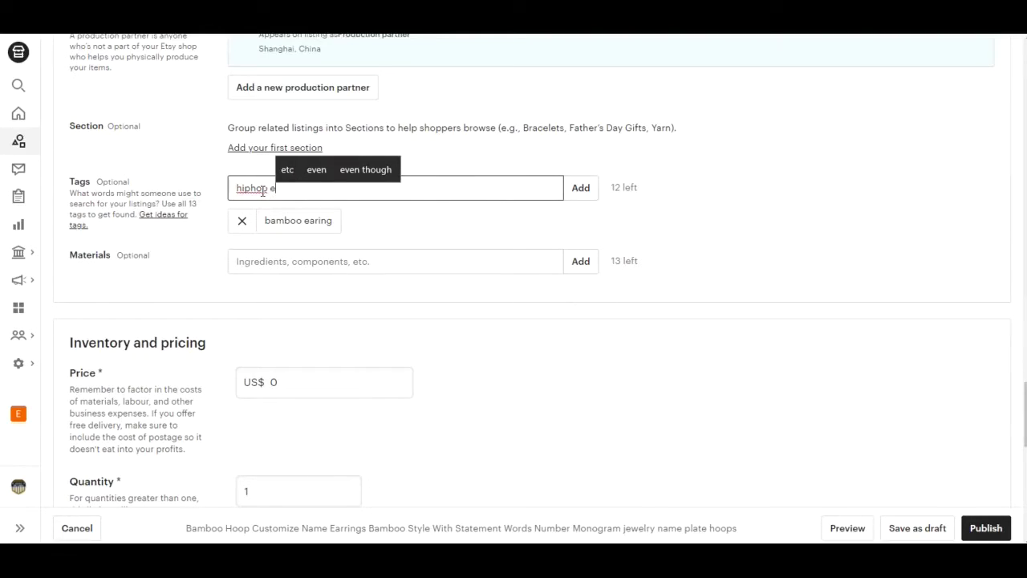
text(arin)
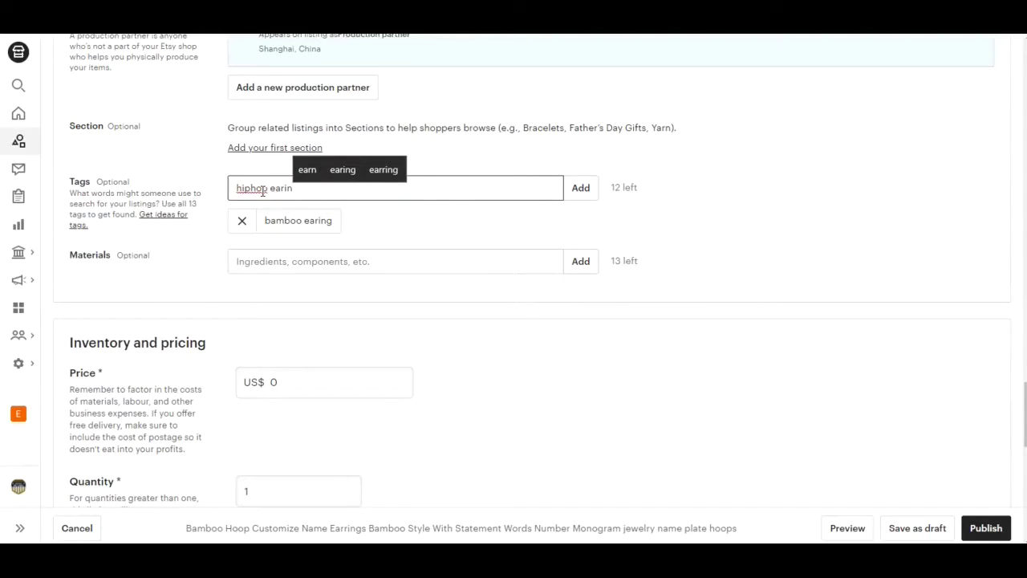
text(g)
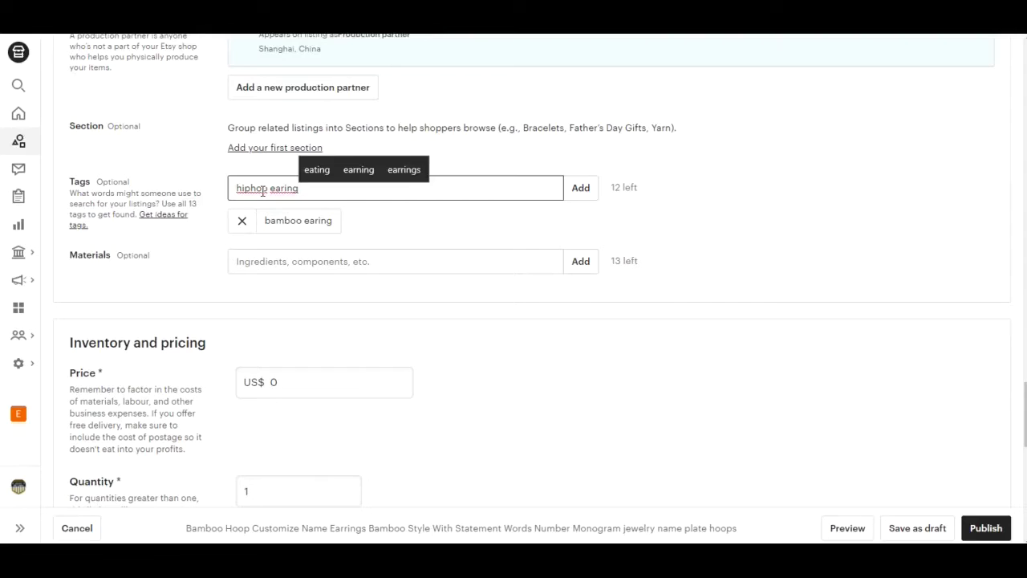
key(Return)
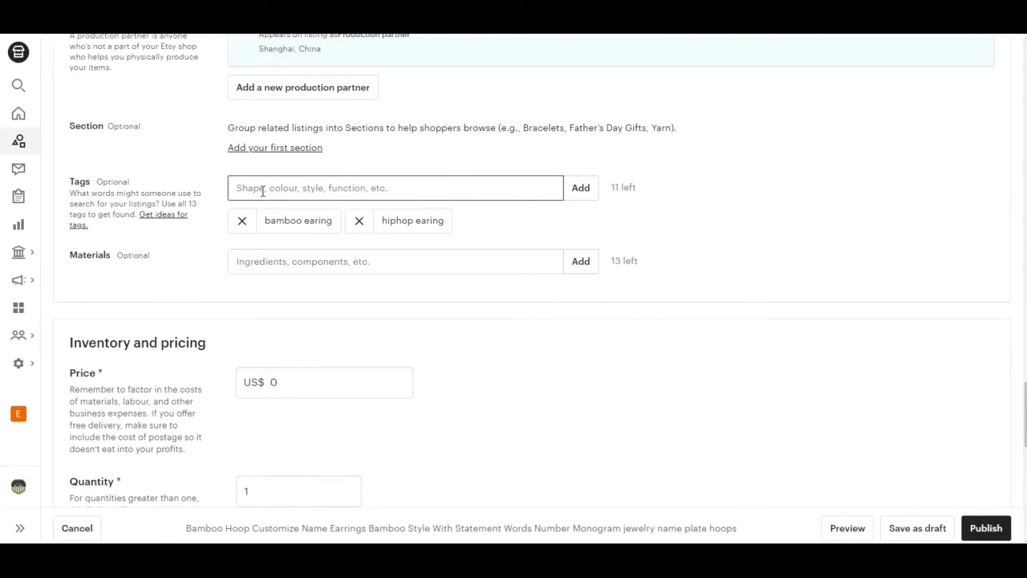
- Add the tag "personalized earings" to the listing's tags
scroll(309, 200, up, 10)
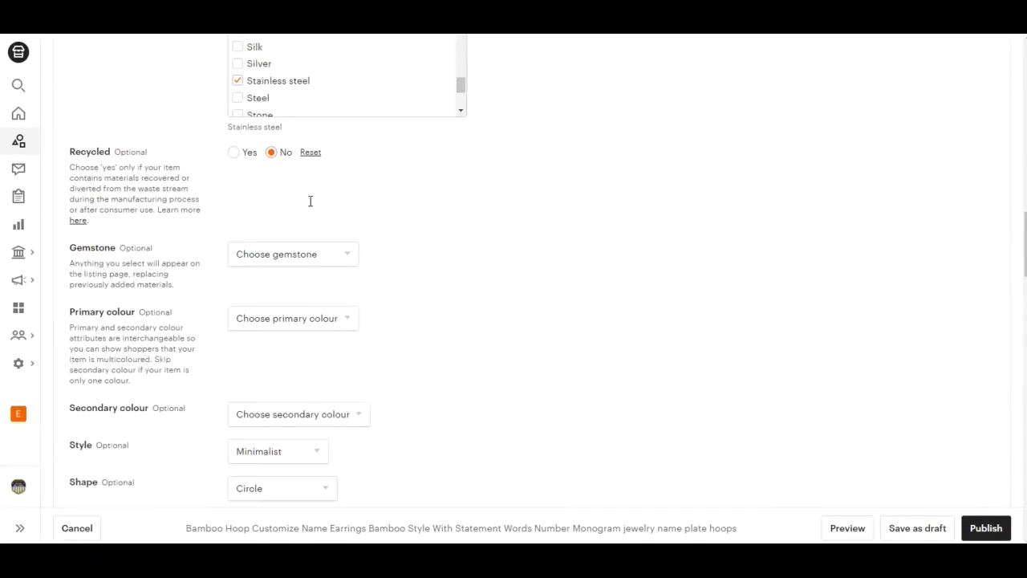
scroll(311, 207, down, 12)
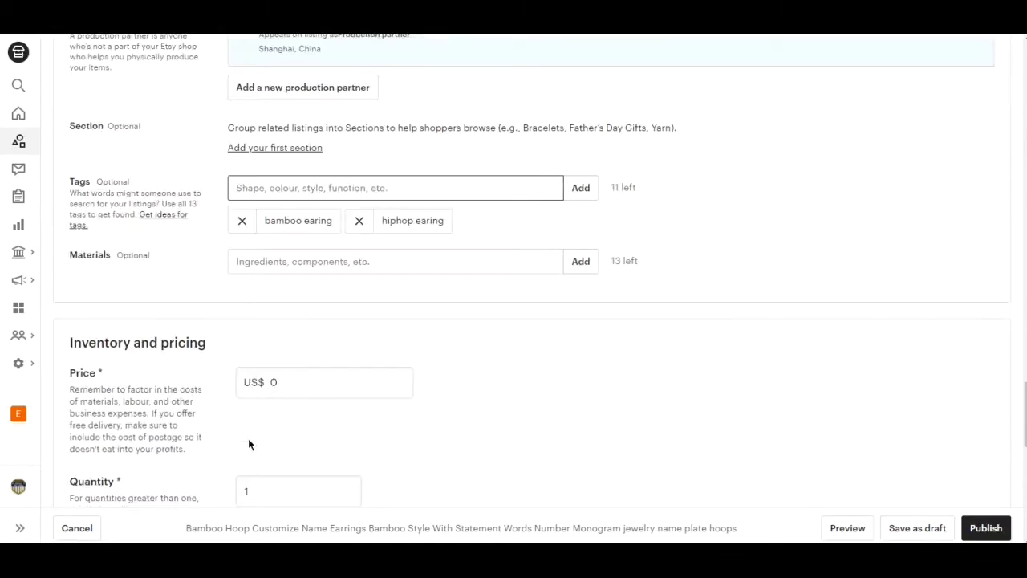
text(per)
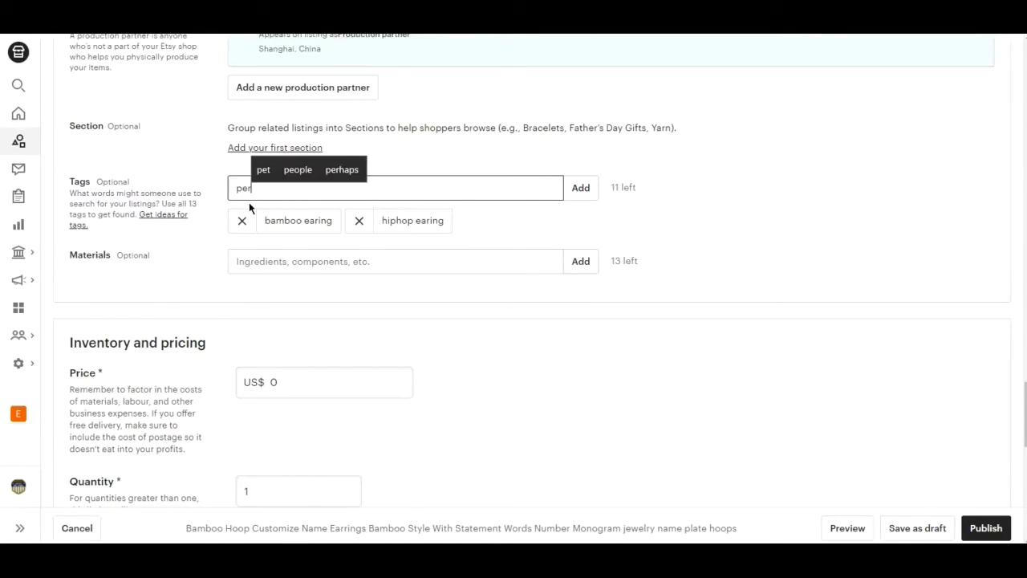
text(soali)
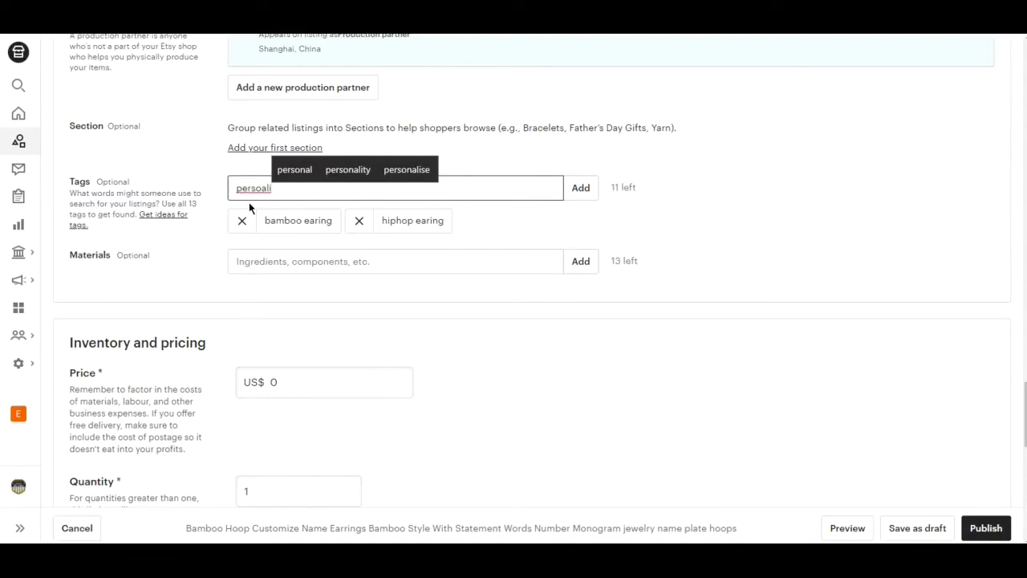
text(zatio)
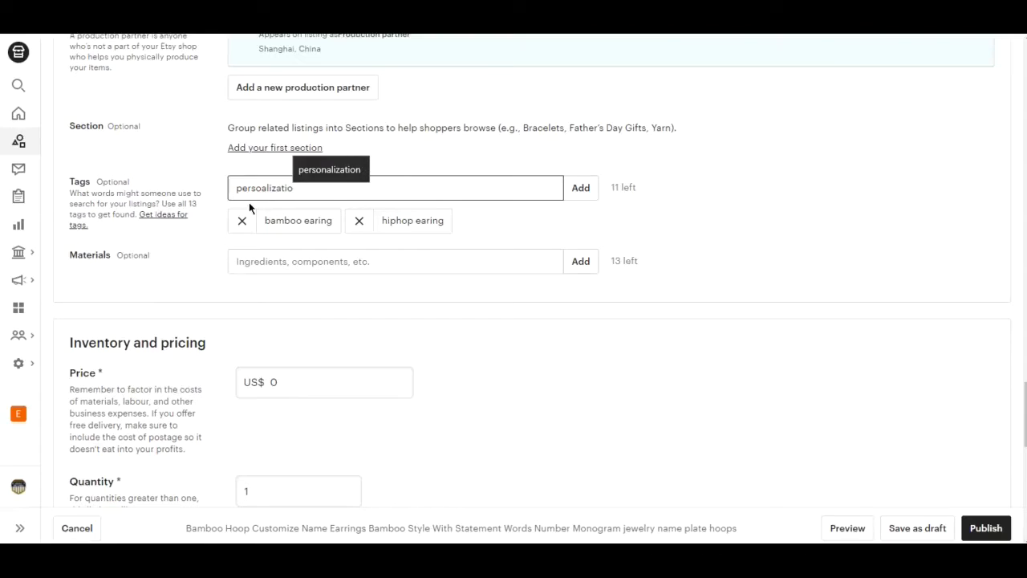
text(mn)
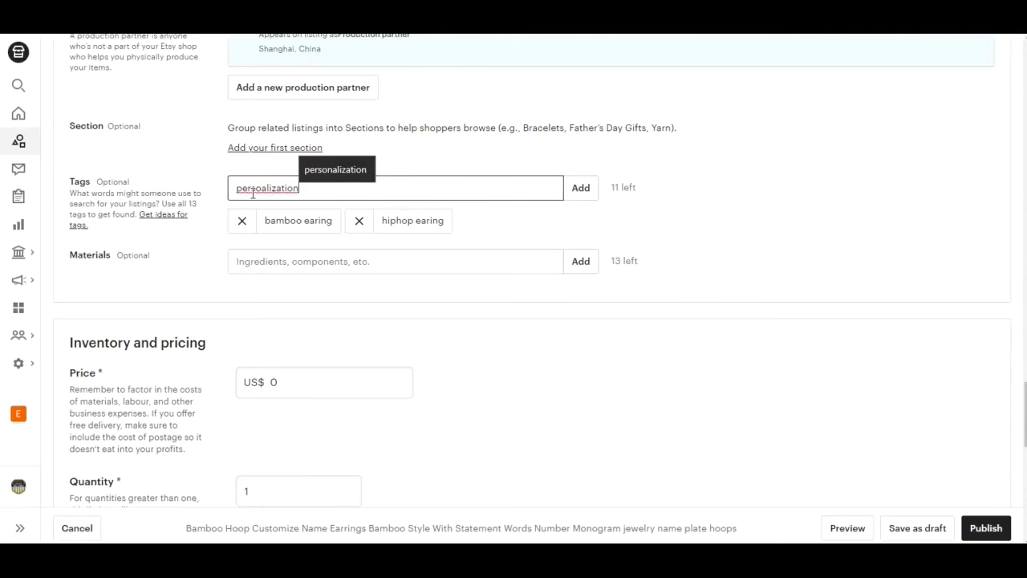
drag(262, 188, 298, 188)
key(BackSpace)
scroll(280, 240, up, 1)
text(naliz)
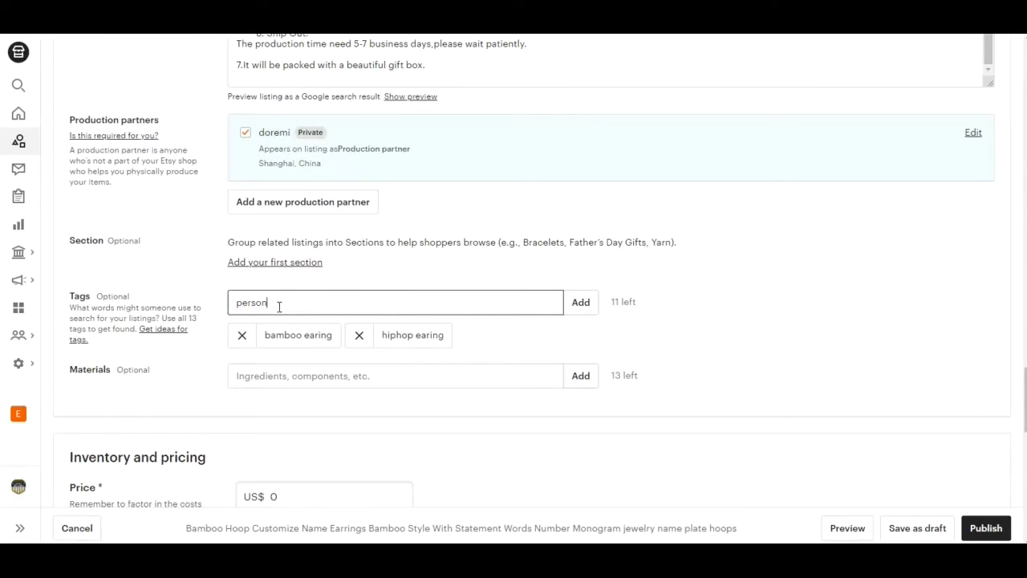
text(ed)
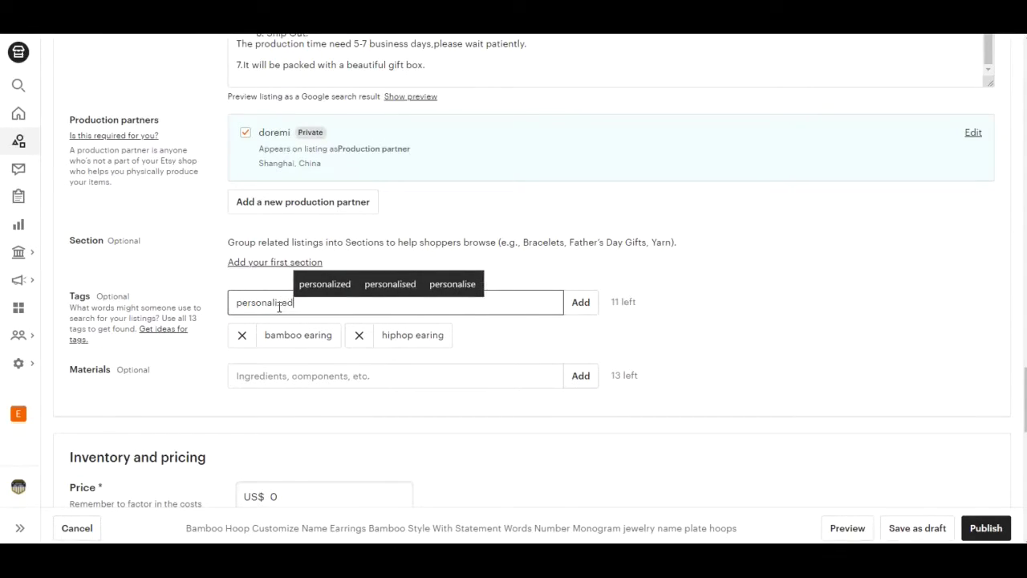
text( earlind)
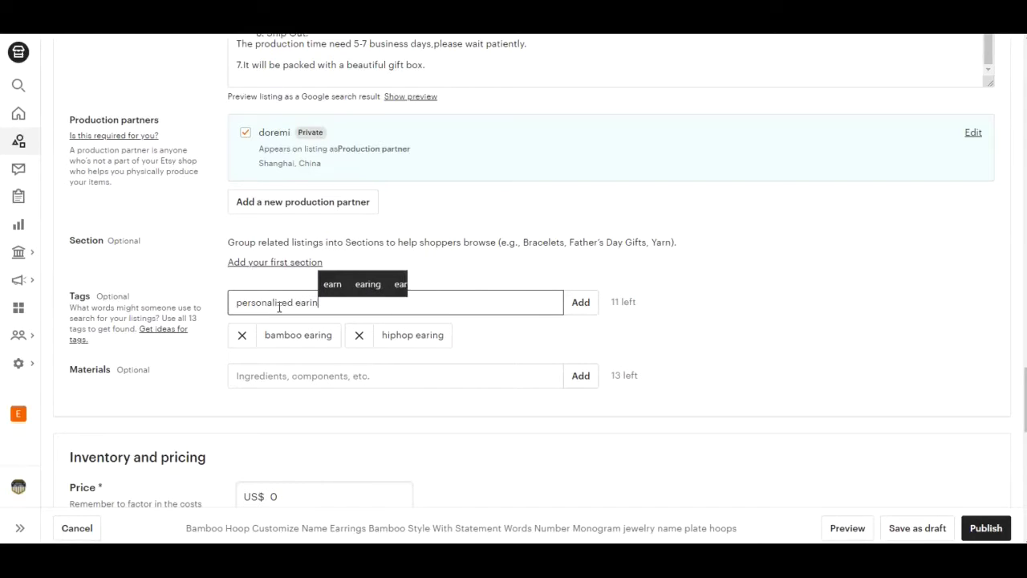
key(BackSpace)
text(gs)
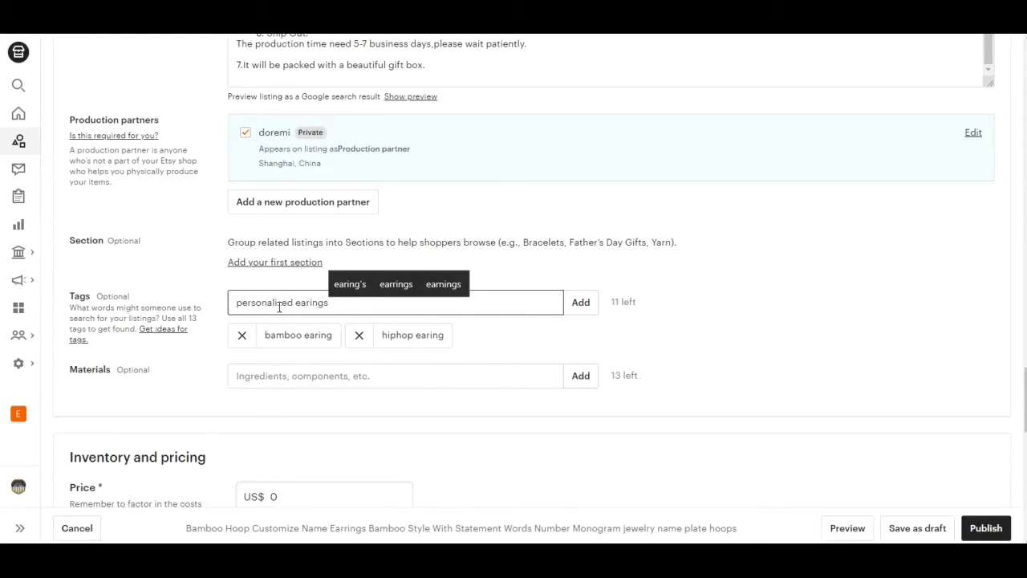
key(Return)
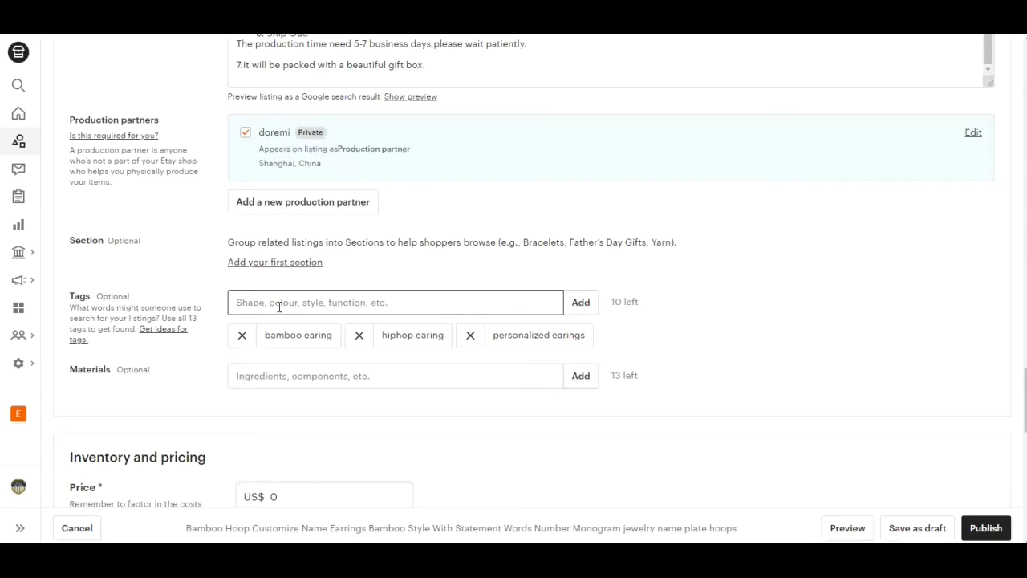
- Add the tag "custom name earings" to the listing
text(custo)
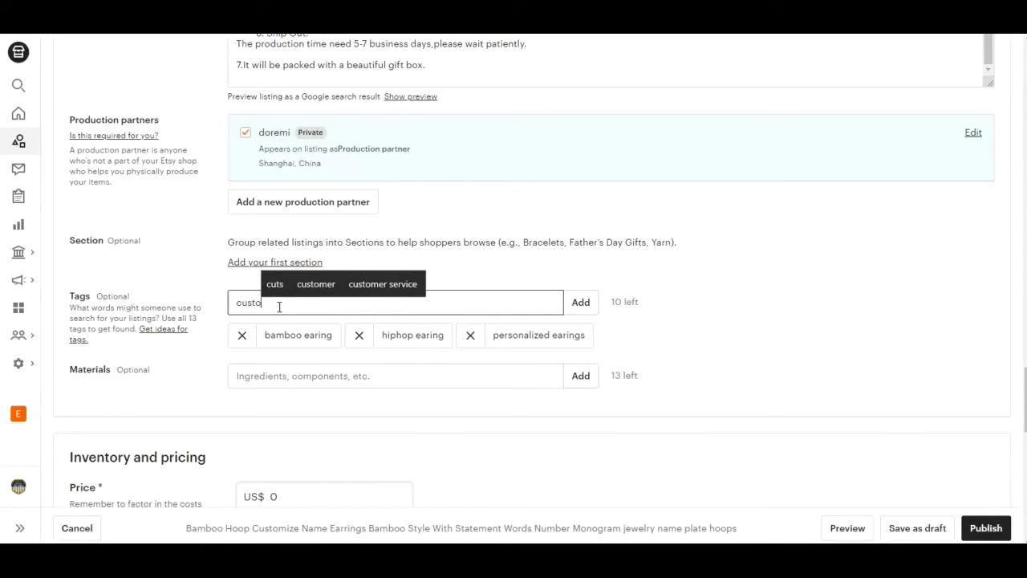
text(m name )
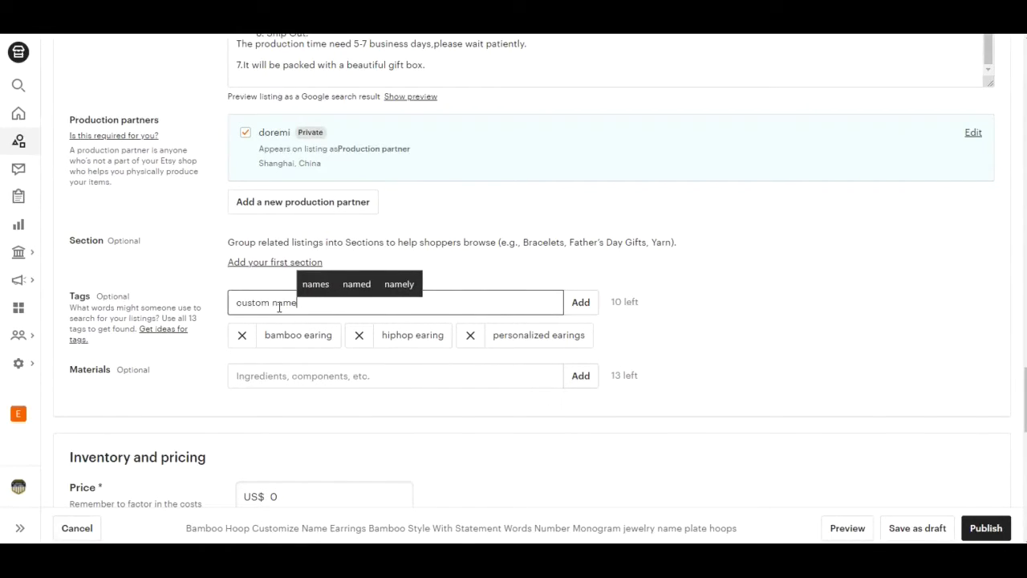
text(ear)
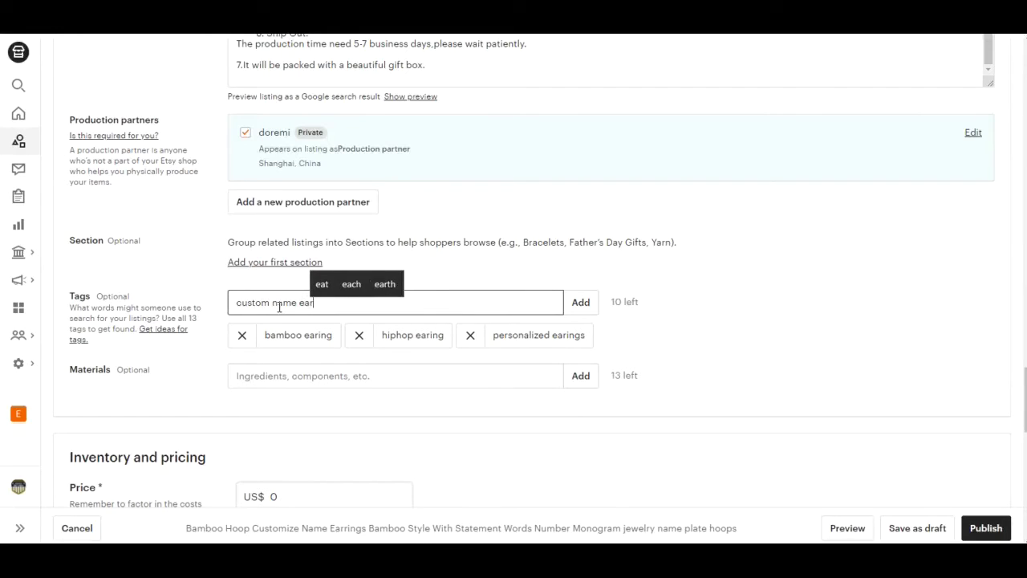
text(ings)
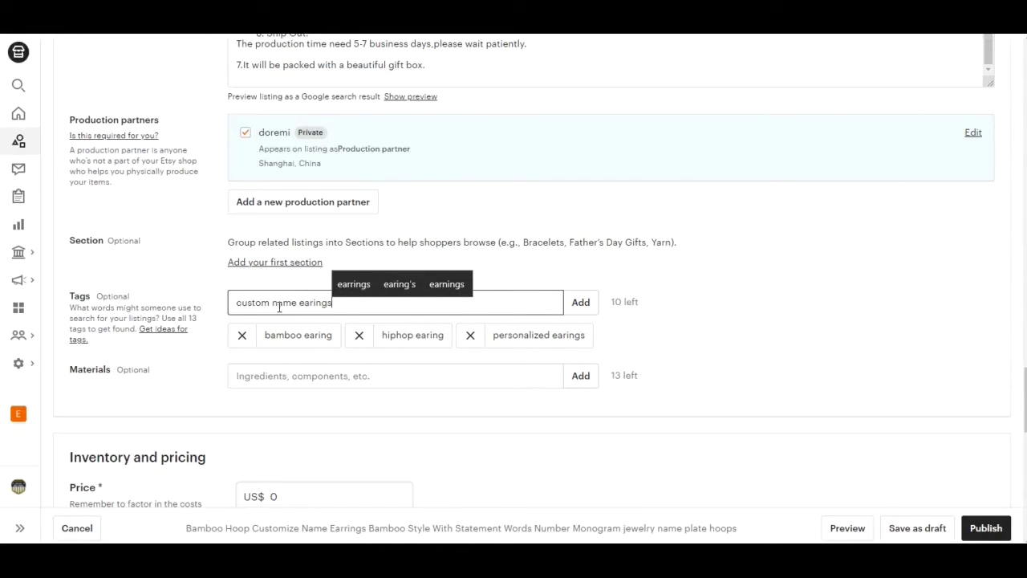
key(Return)
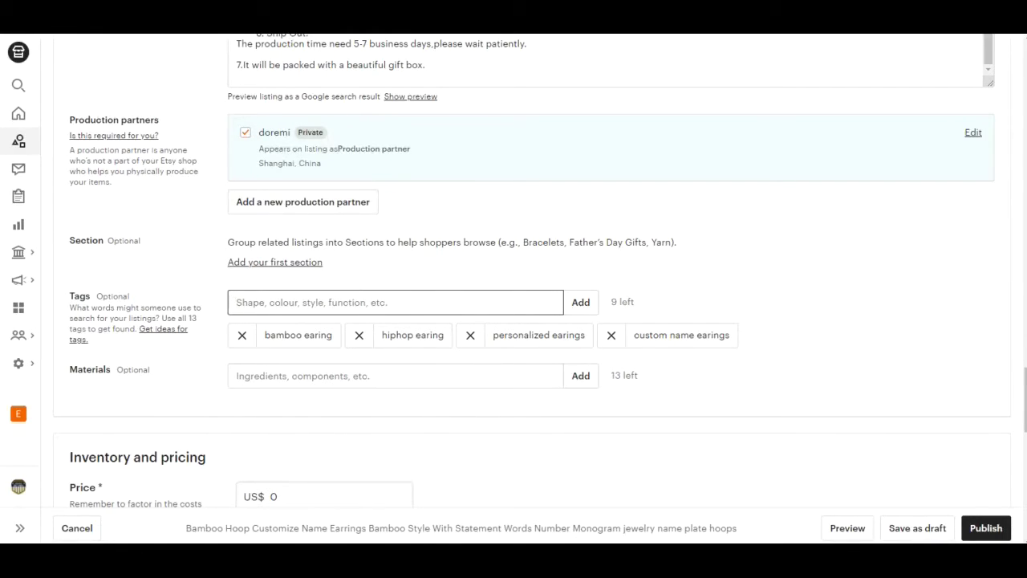
- Add two more listing tags, "earings" and "earings modern"
text(ea)
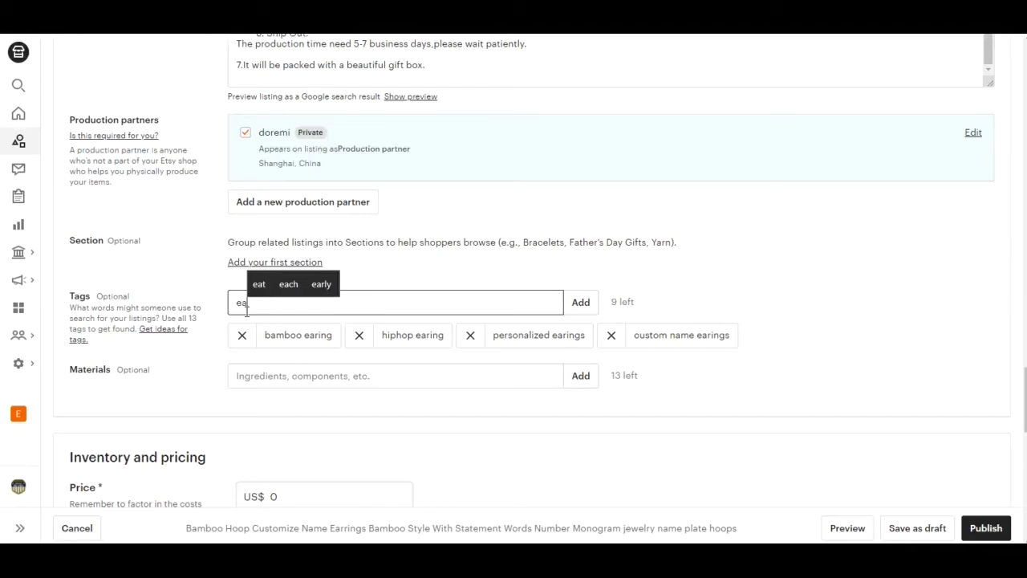
text(rings)
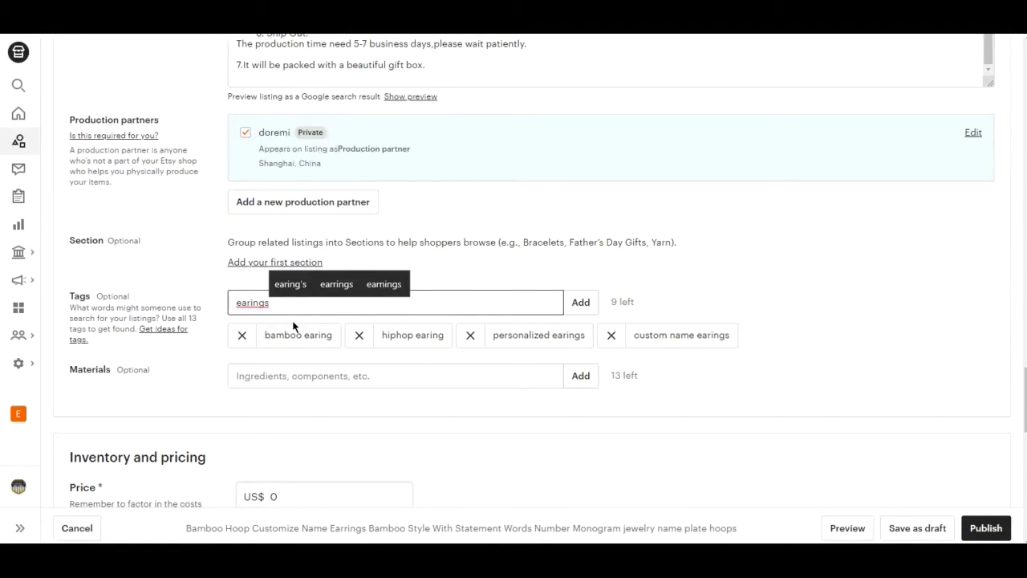
key(Return)
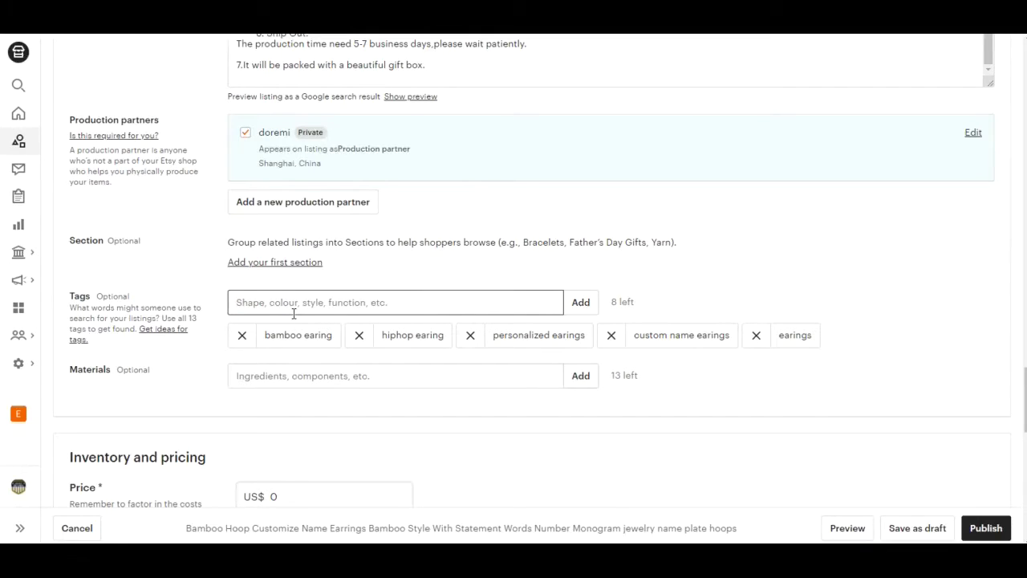
text(eari)
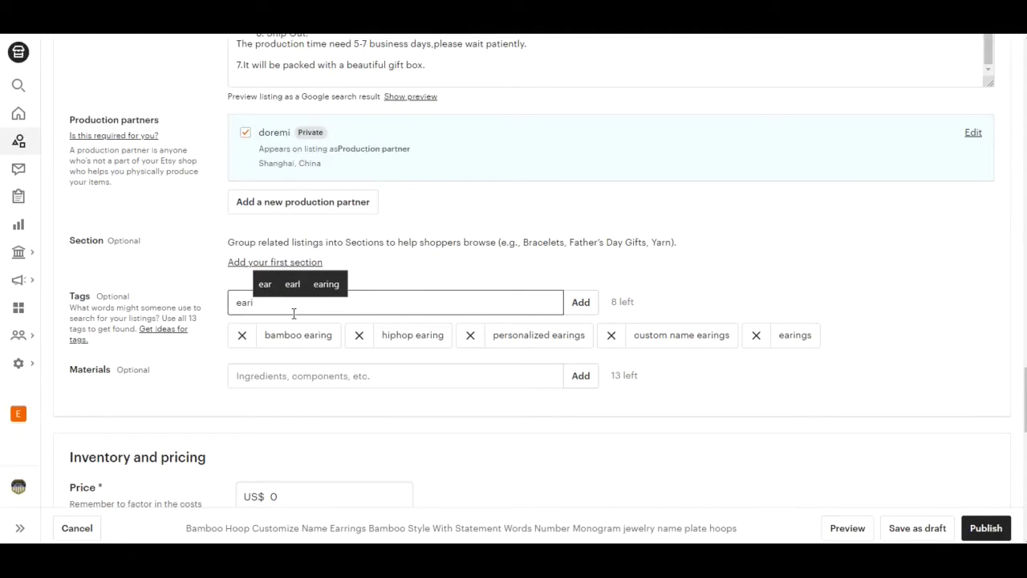
text(ngs moder)
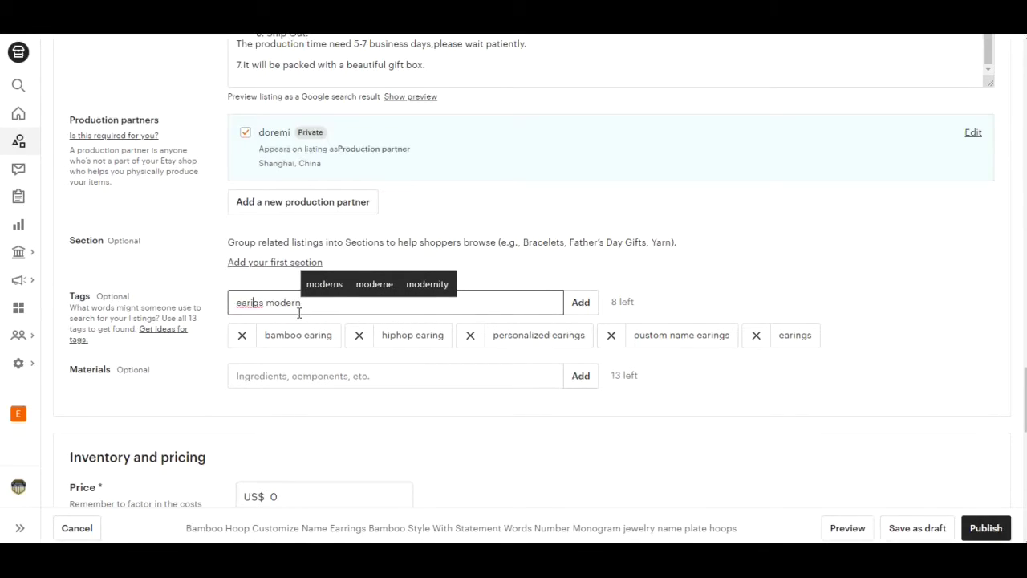
text(n)
click(574, 306)
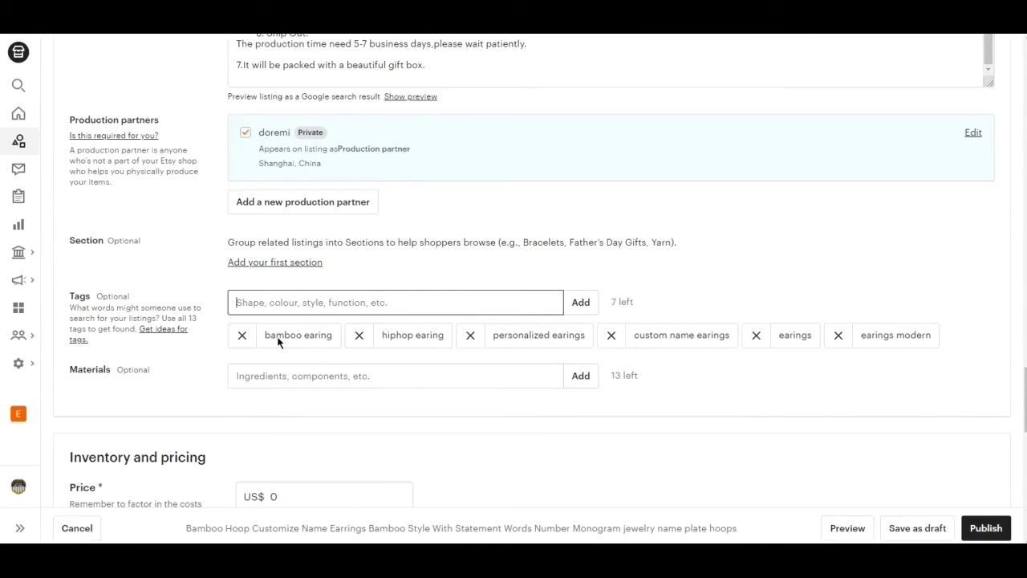
- Add "name earing" as another tag for the listing
text(name ea)
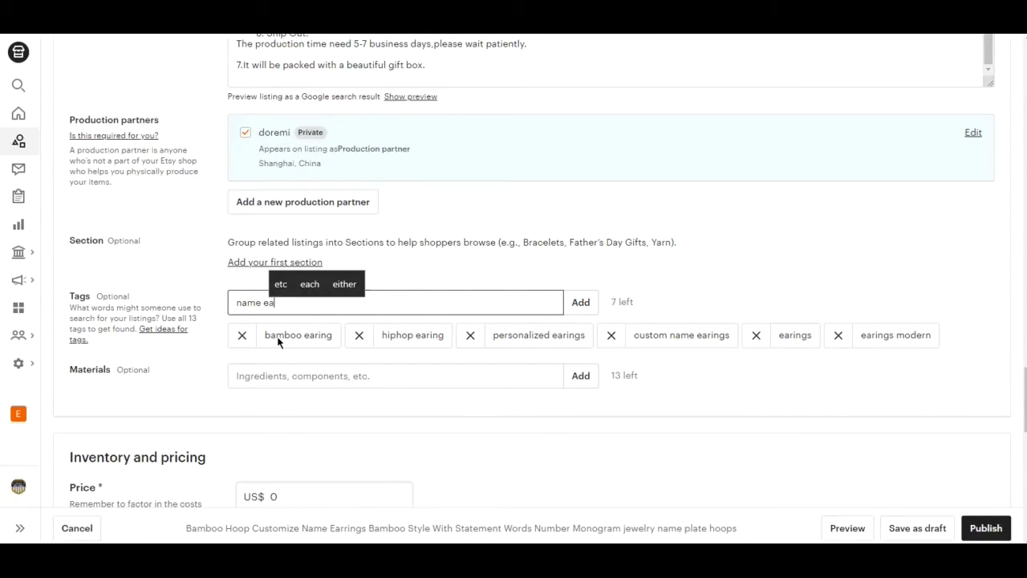
text(rind)
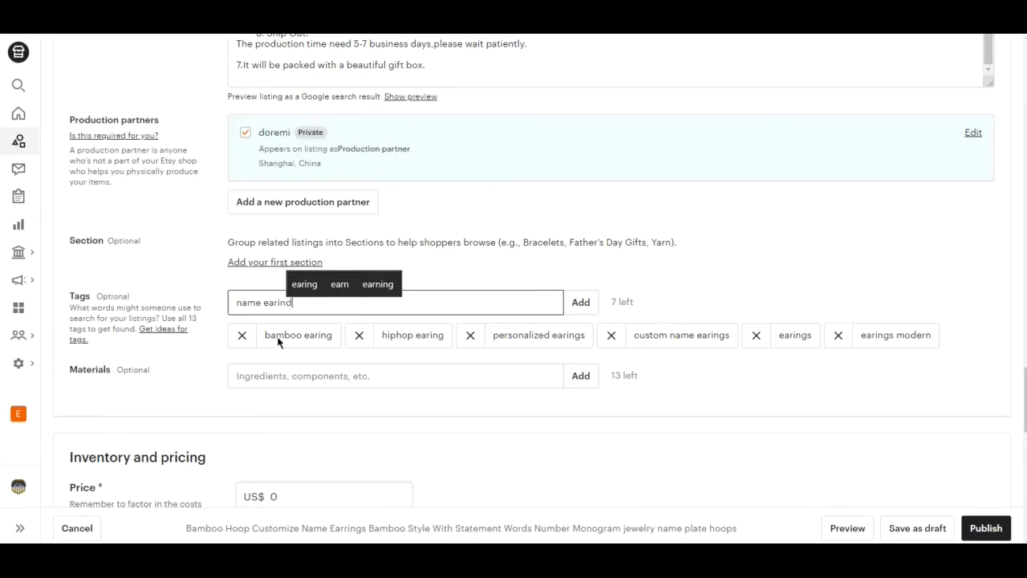
key(BackSpace)
text(g)
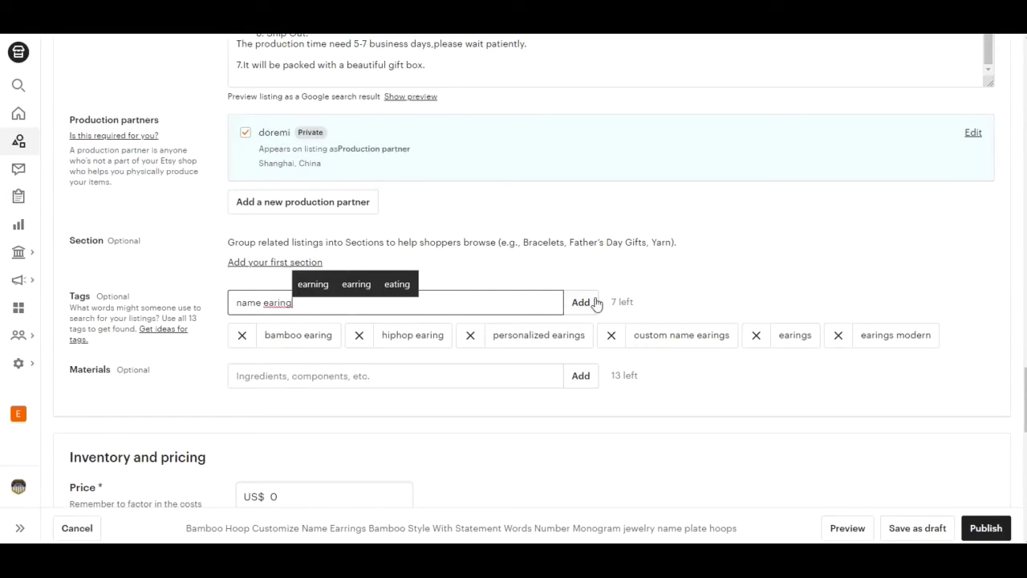
click(596, 302)
- Try to add the tag "customerize name earing" to the listing
scroll(293, 252, down, 2)
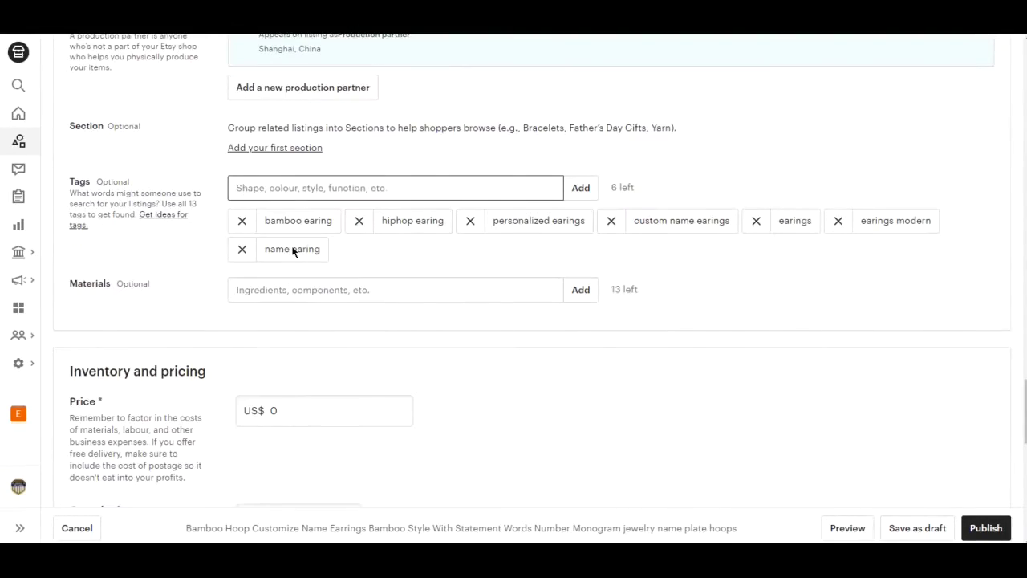
text(customer)
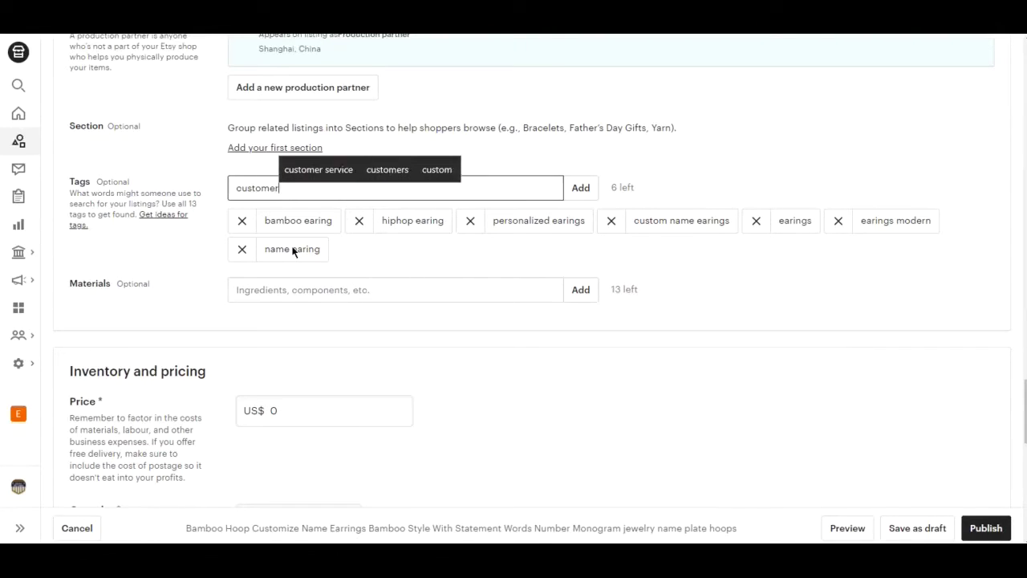
text(iz nam)
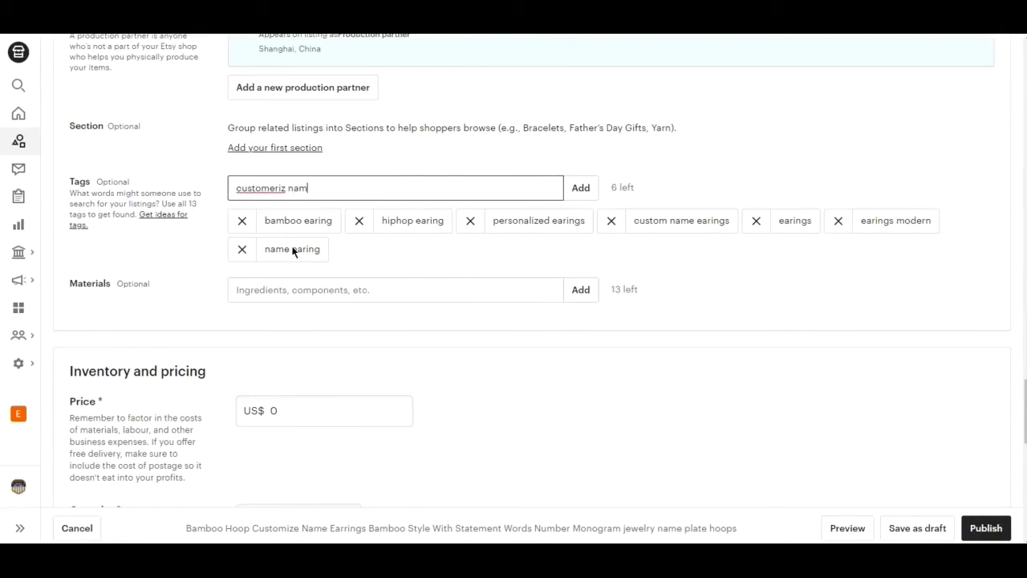
text(e)
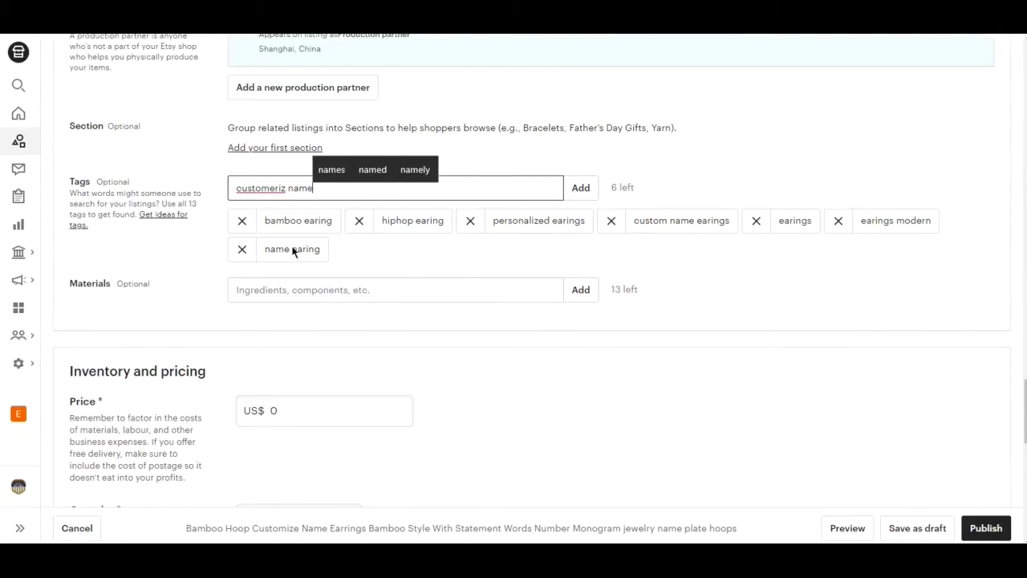
click(285, 189)
text(e)
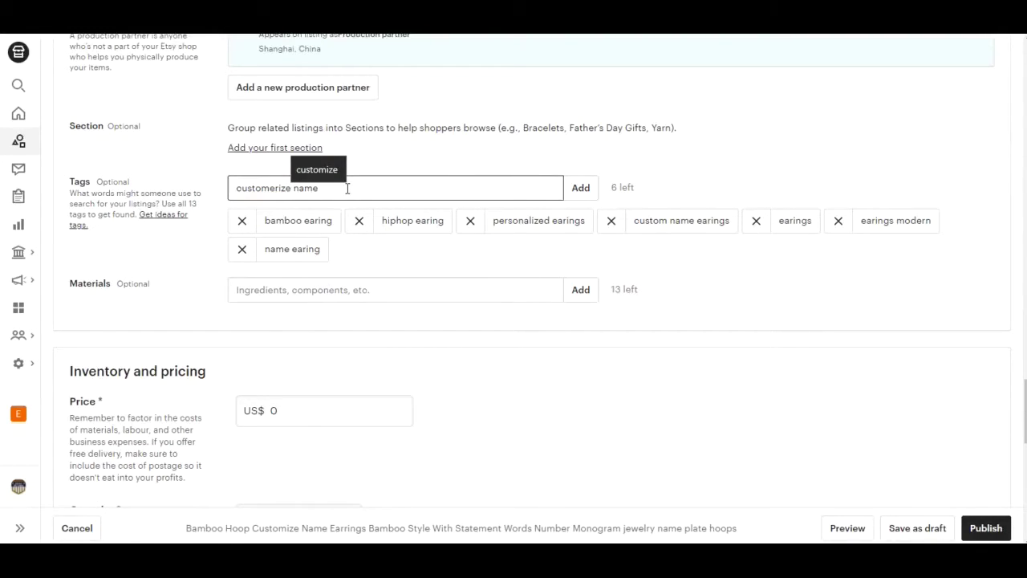
click(320, 188)
text(earin)
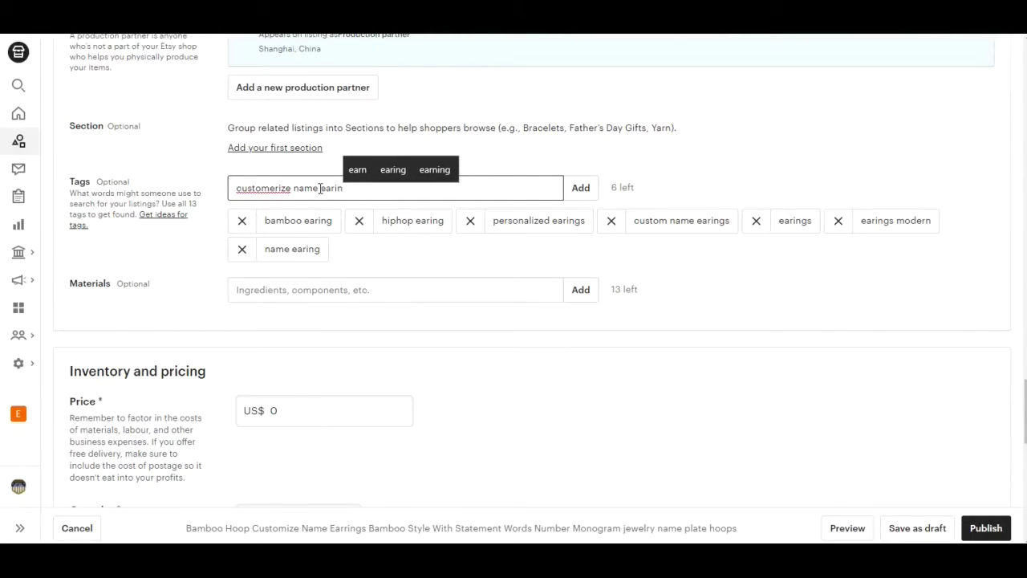
text(g)
key(Return)
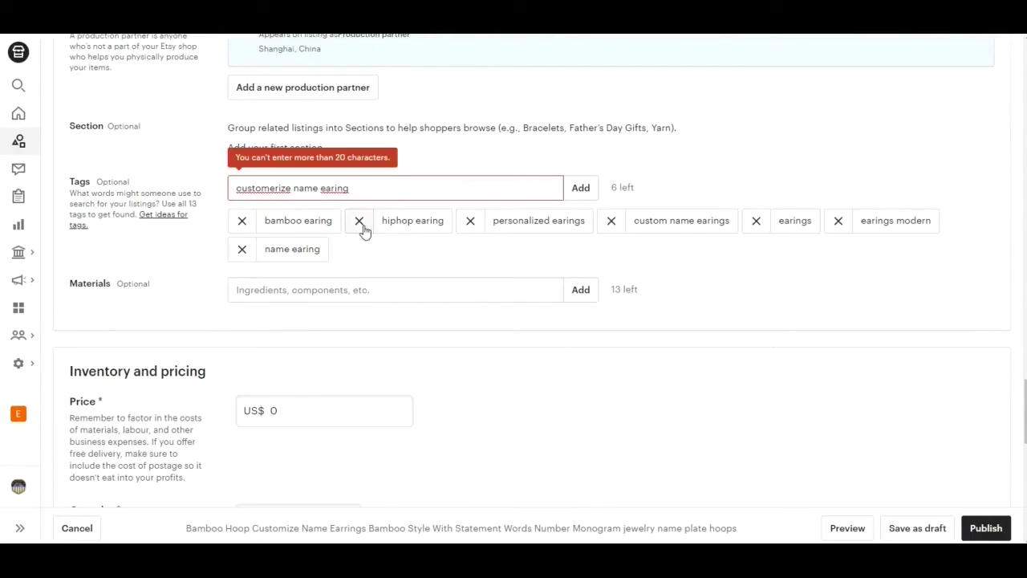
- Shorten the rejected tag text to "customerize earings" by removing the word "name"
key(BackSpace)
key(BackSpace)
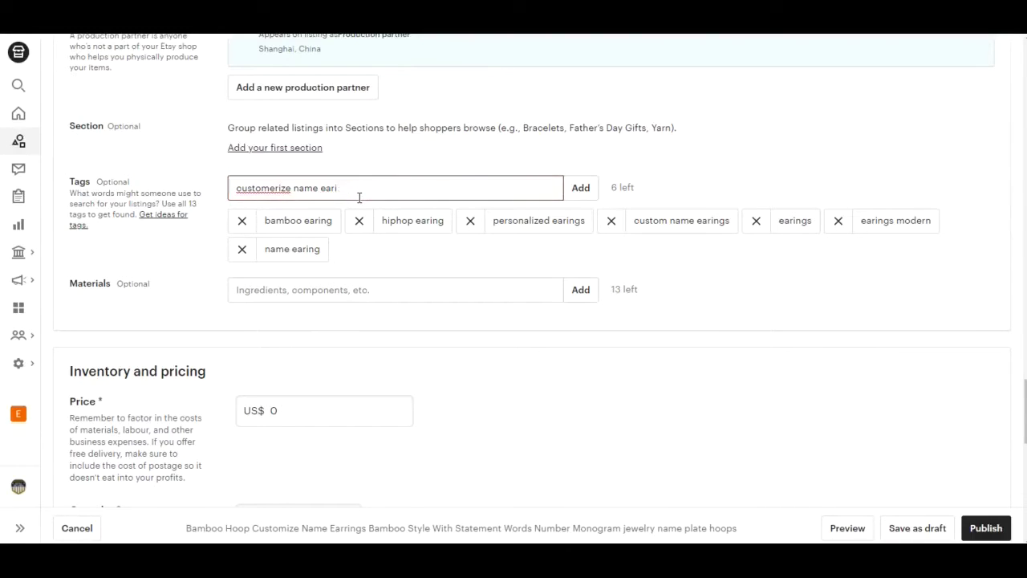
key(BackSpace)
key(BackSpace)
key(BackSpace)
key(BackSpace)
key(BackSpace)
text(e)
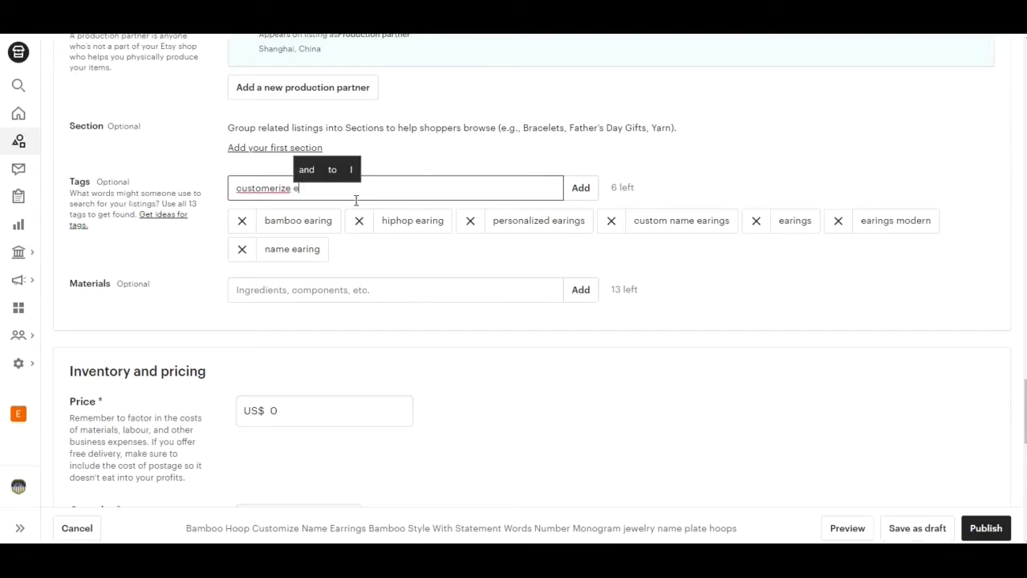
text(arig)
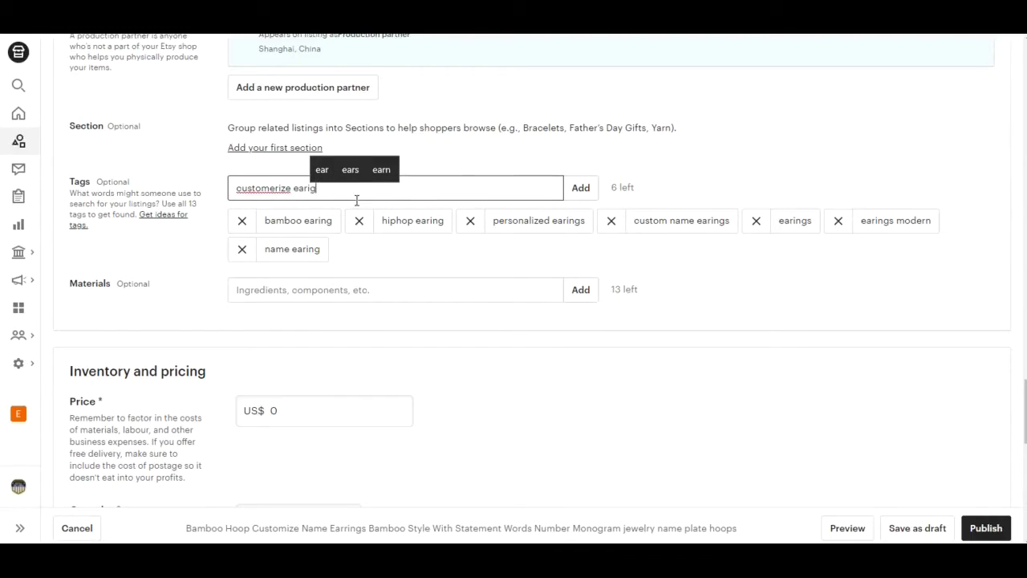
text(s)
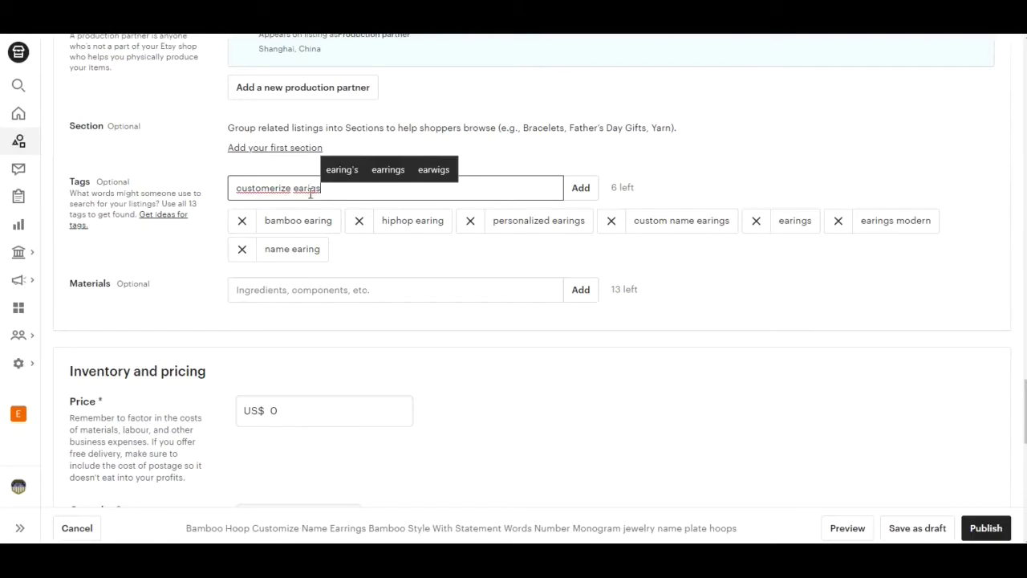
click(310, 188)
text(n)
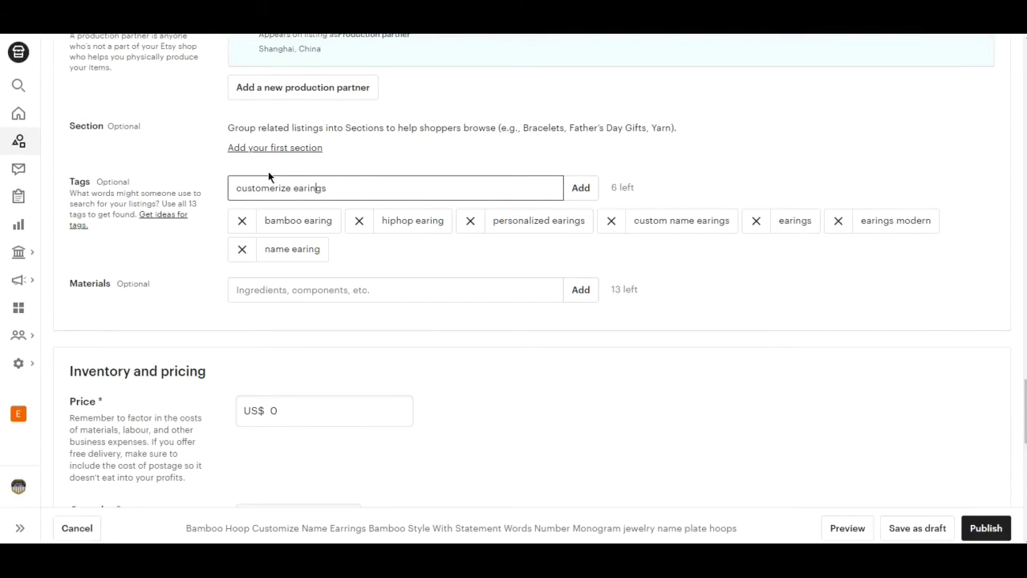
- Reduce the first word of the pending tag to "custom" and add "custom earings" to the listing's tags
click(286, 187)
drag(287, 188, 271, 188)
key(BackSpace)
key(Delete)
key(Delete)
click(573, 198)
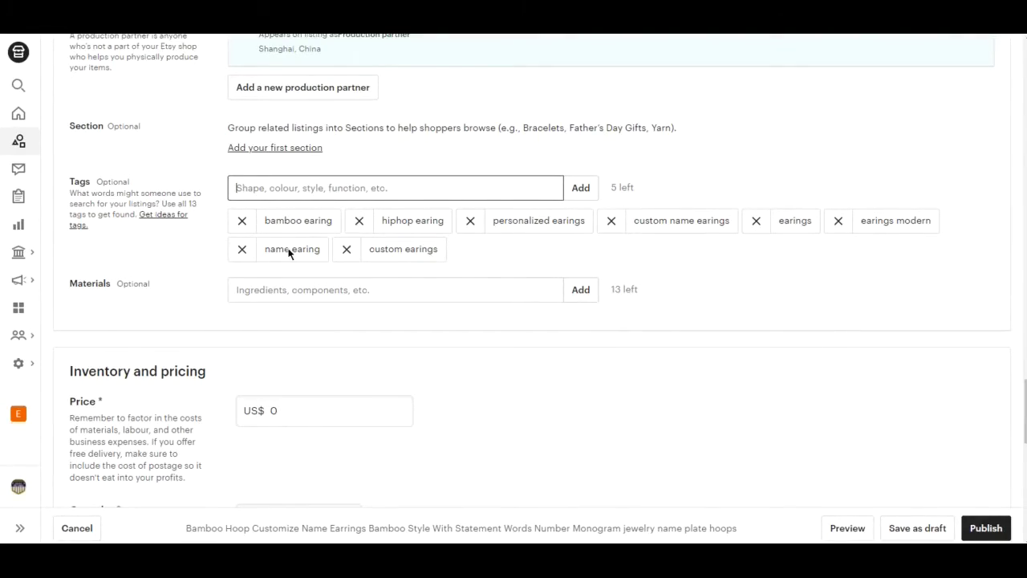
- Try to add the tag "personalized hoop earings" to the listing
text(perso)
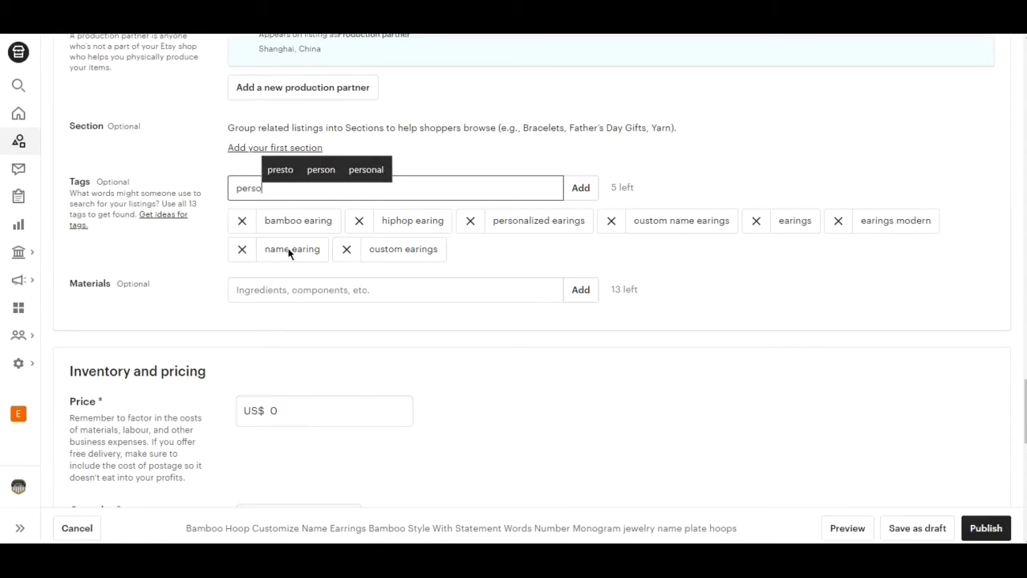
text(nali)
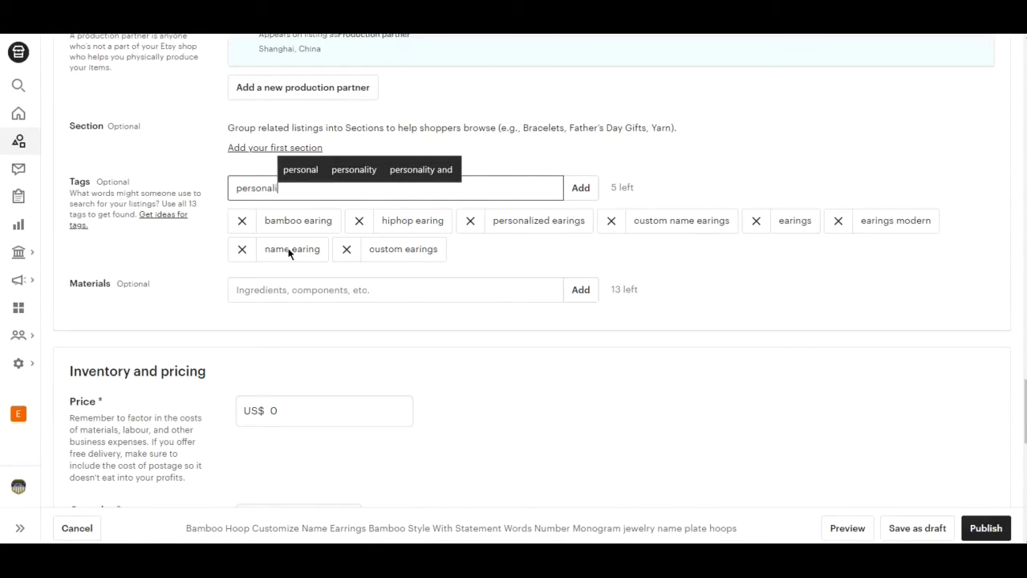
text(zed )
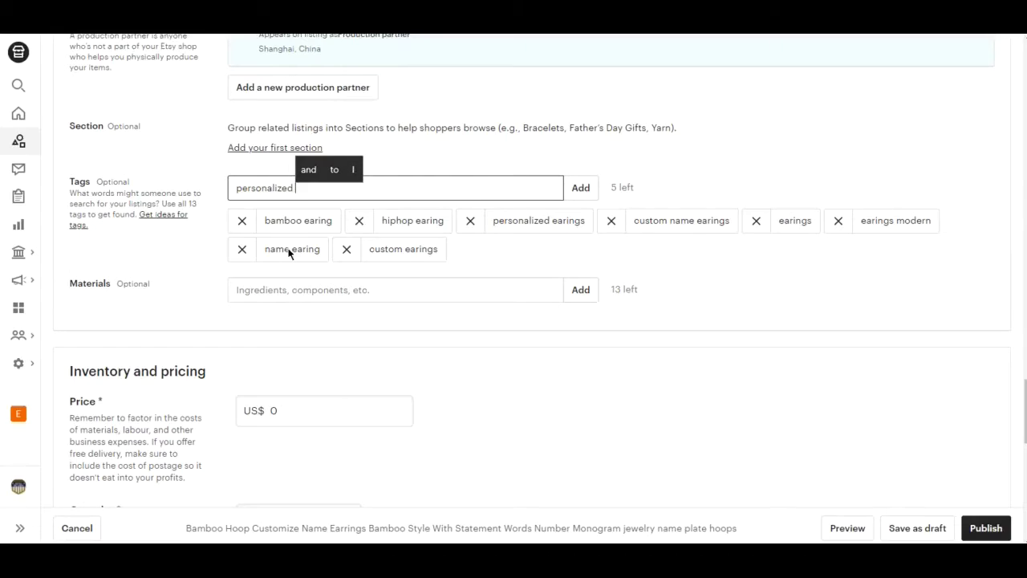
text(hoop ea)
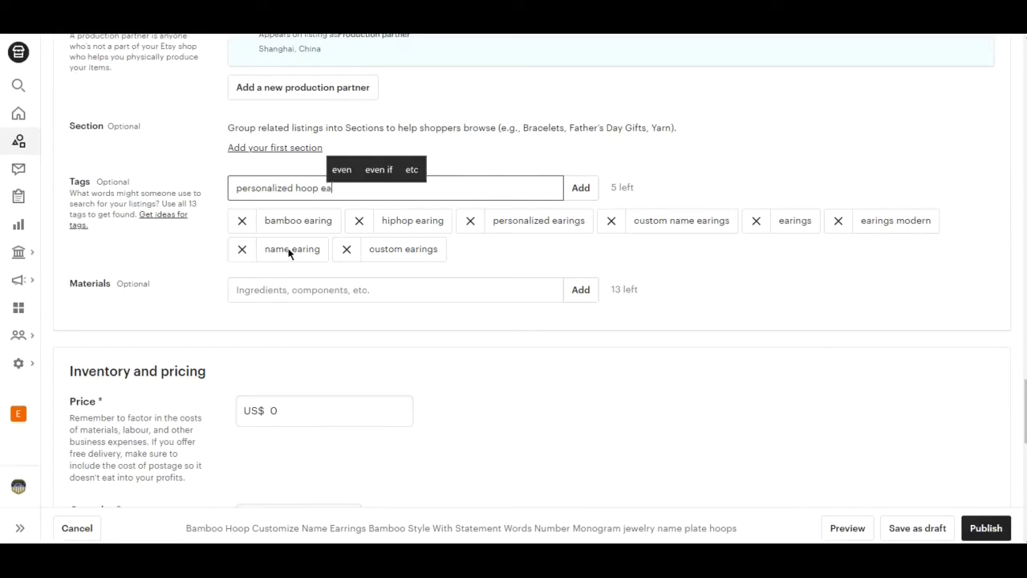
text(rings)
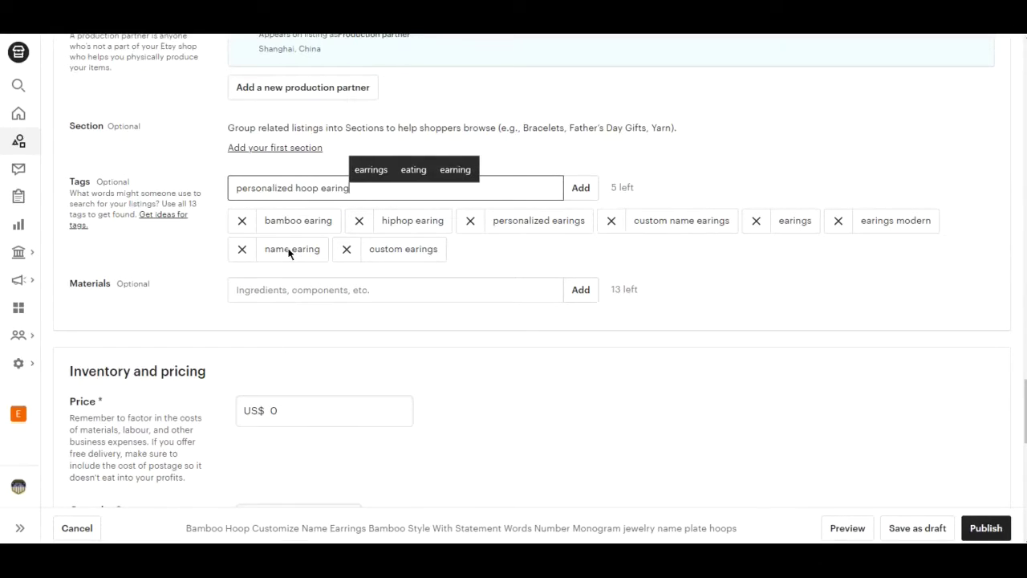
click(580, 189)
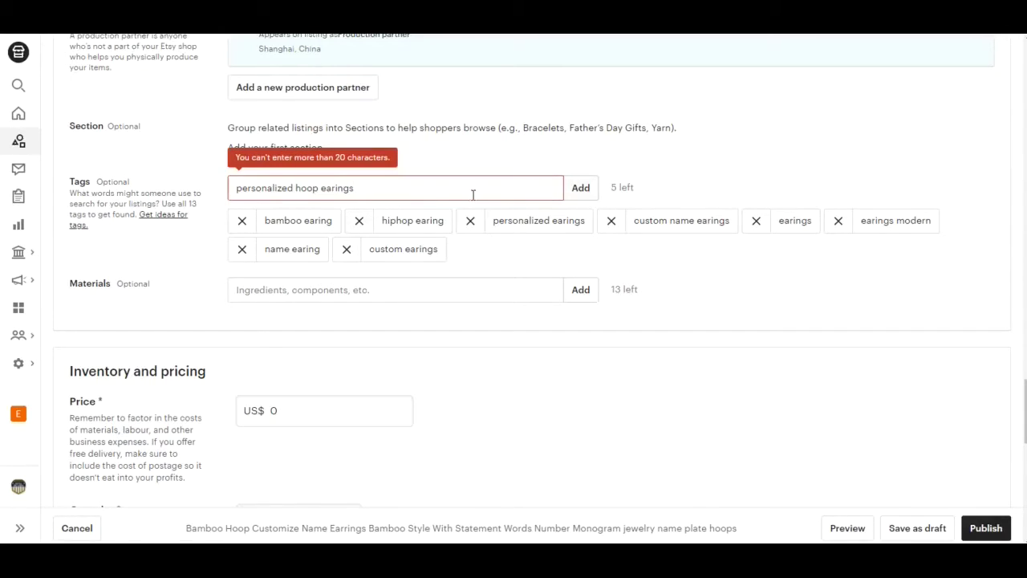
- Cut "hoop earings" from the pending tag text and add the tag "personalized"
click(353, 188)
drag(325, 187, 291, 187)
key(BackSpace)
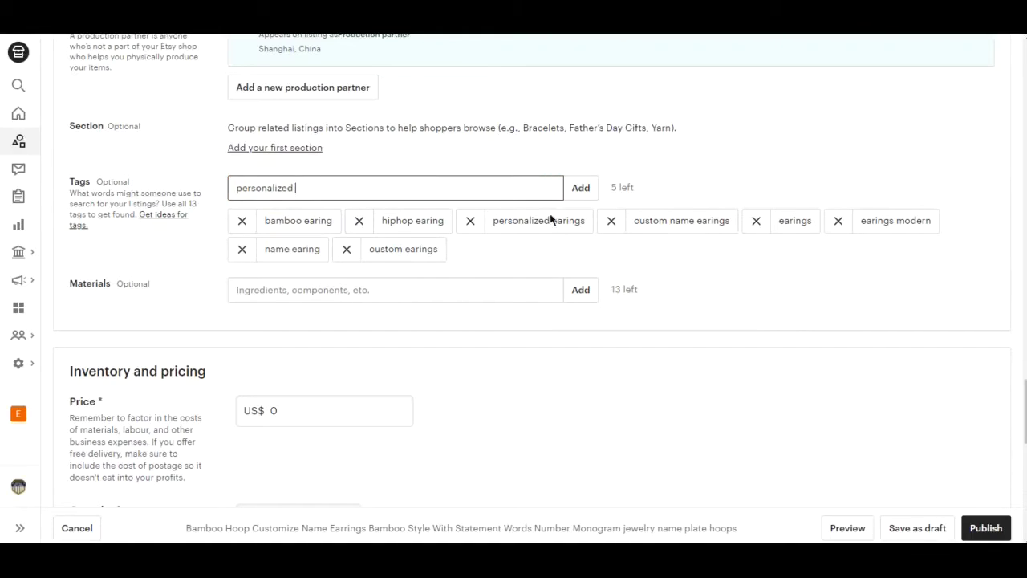
click(592, 188)
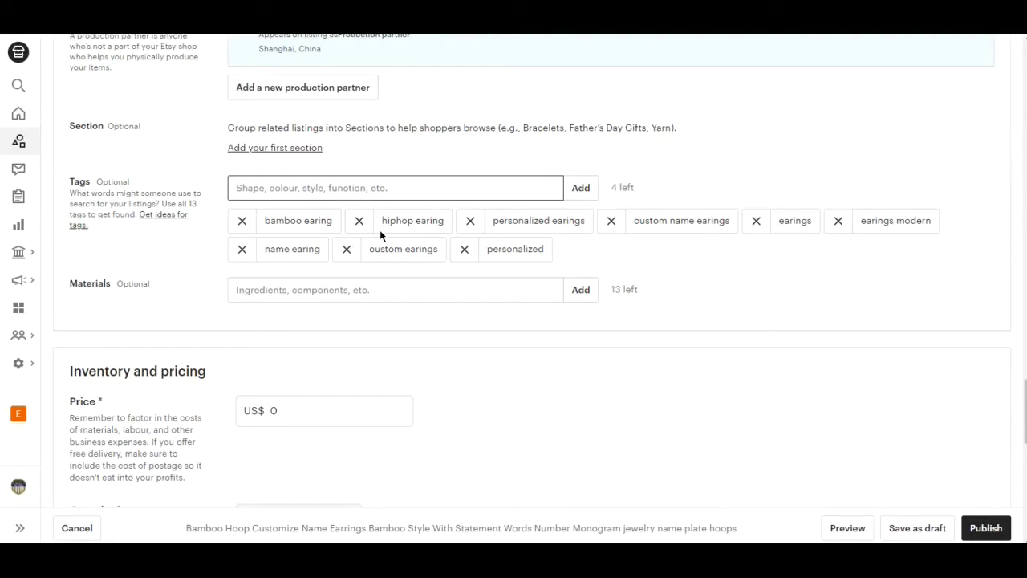
- Add the tag "name bamboo earings" to the listing
text(nam)
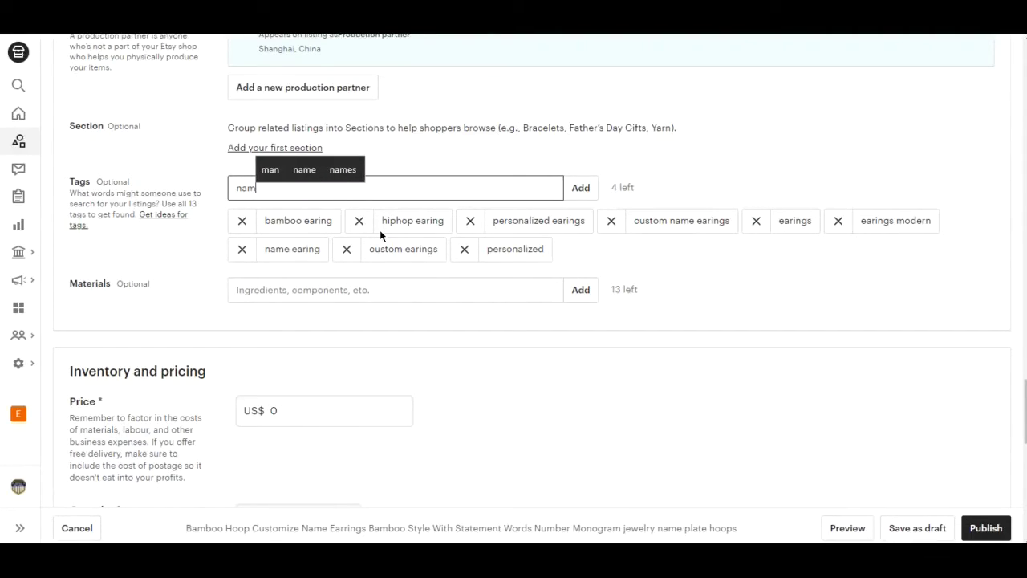
text(e ba)
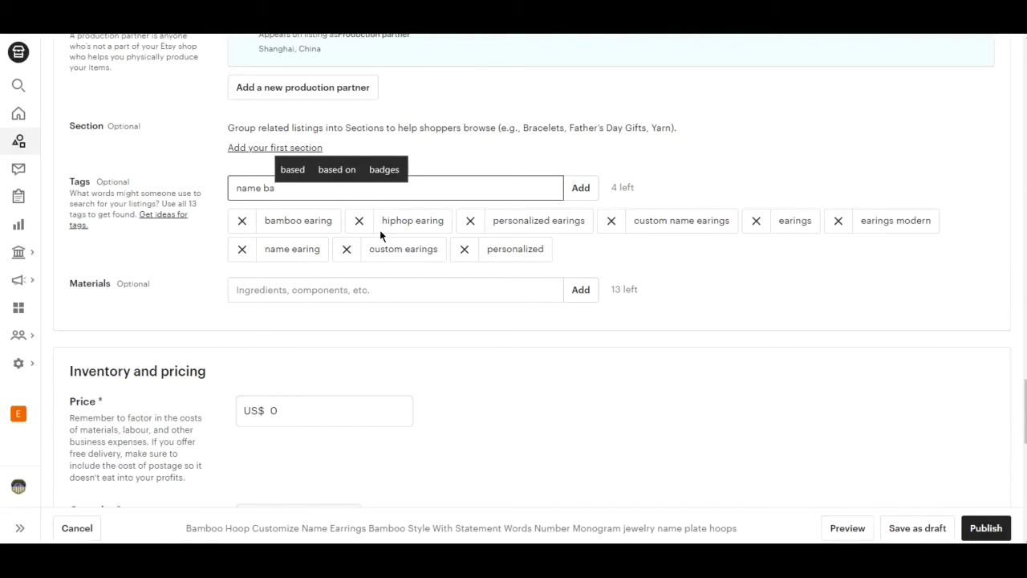
text(mboo e)
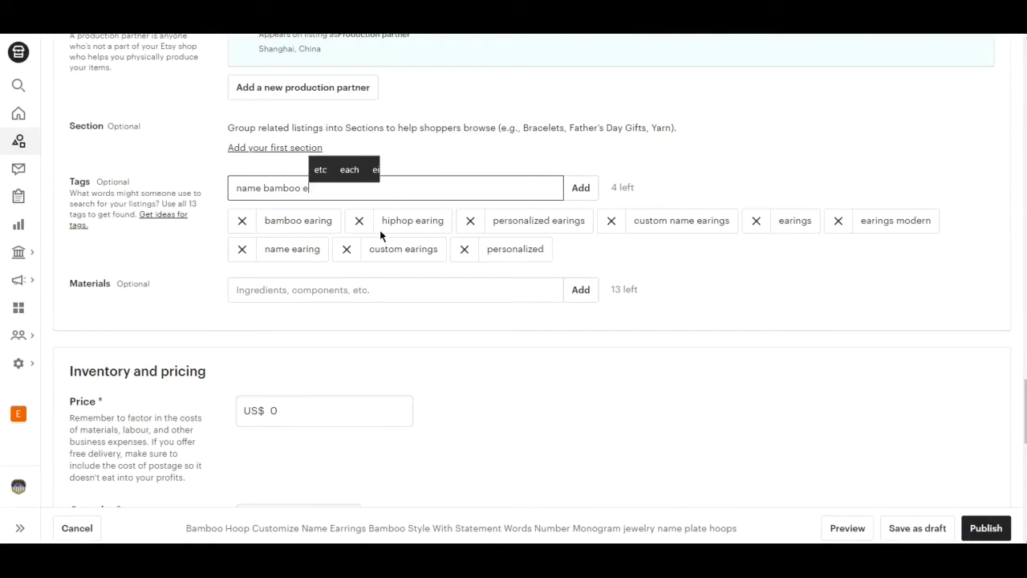
text(arins)
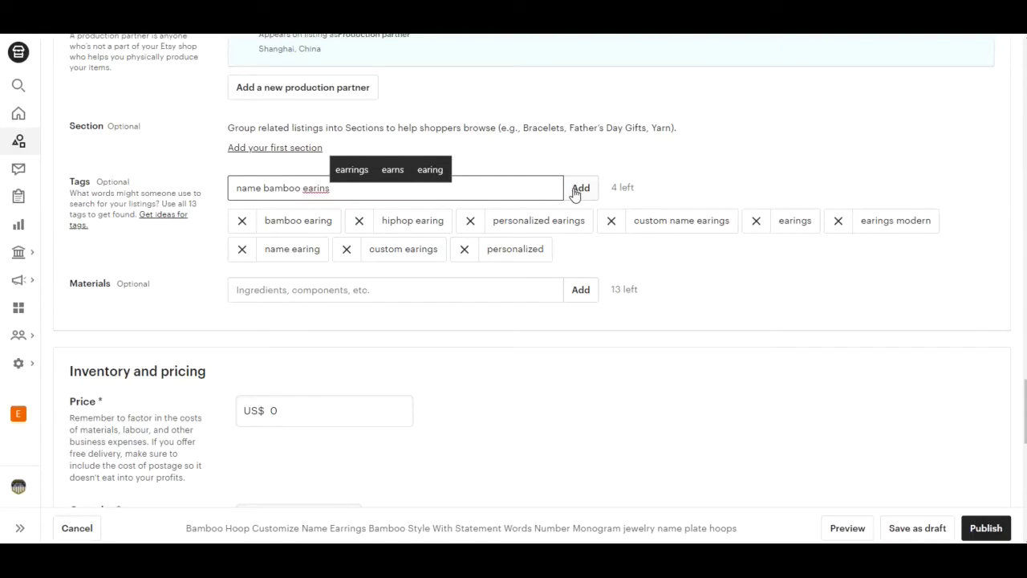
click(353, 198)
key(Left)
text(g)
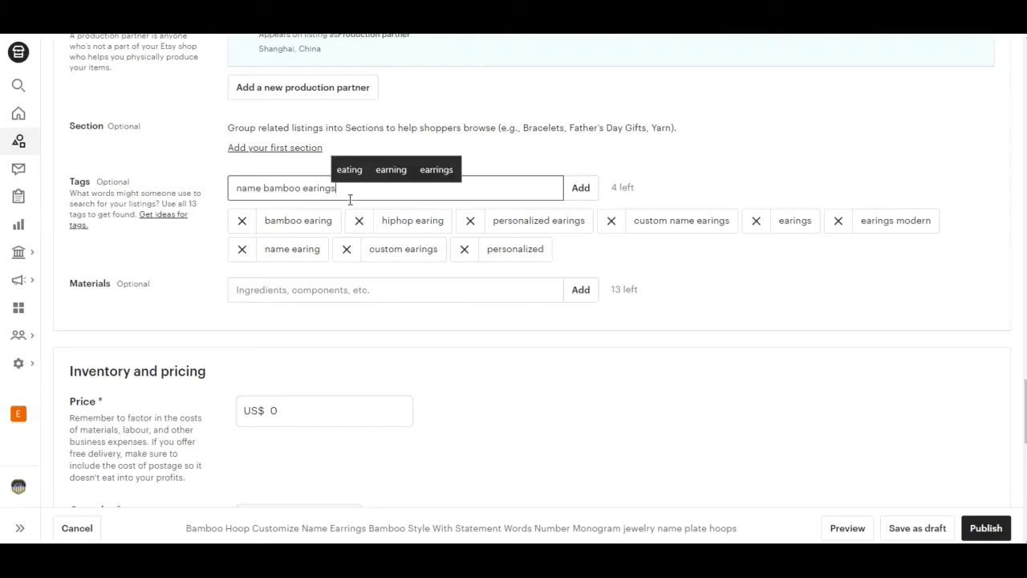
click(593, 186)
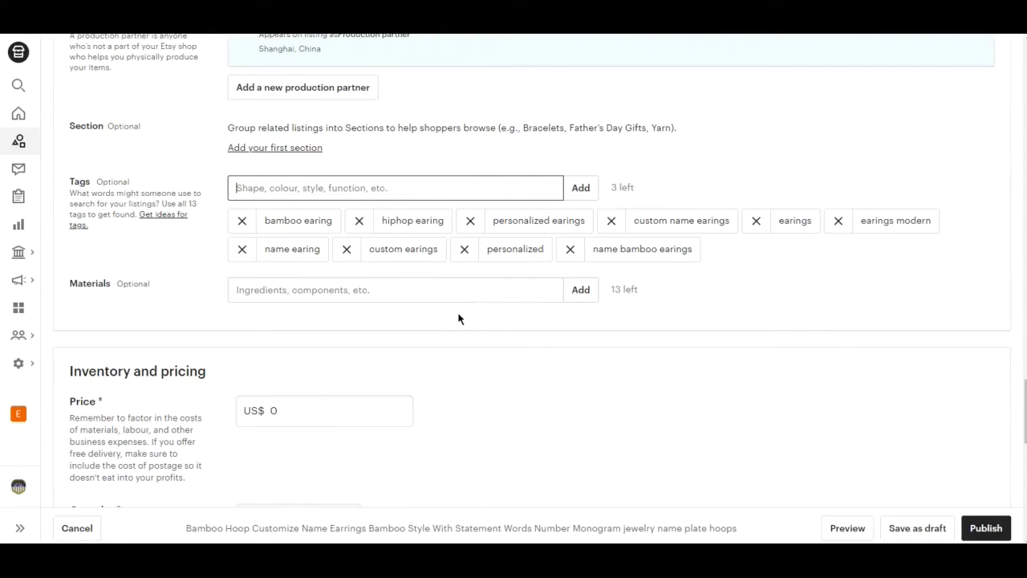
- Enter "stainless steel" as the material text for the listing
click(266, 290)
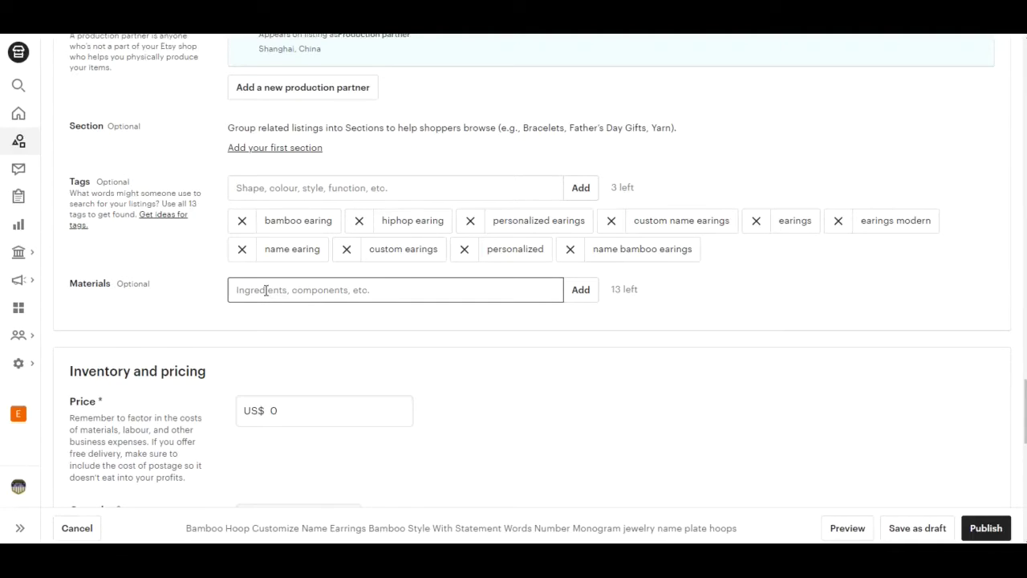
text(stai)
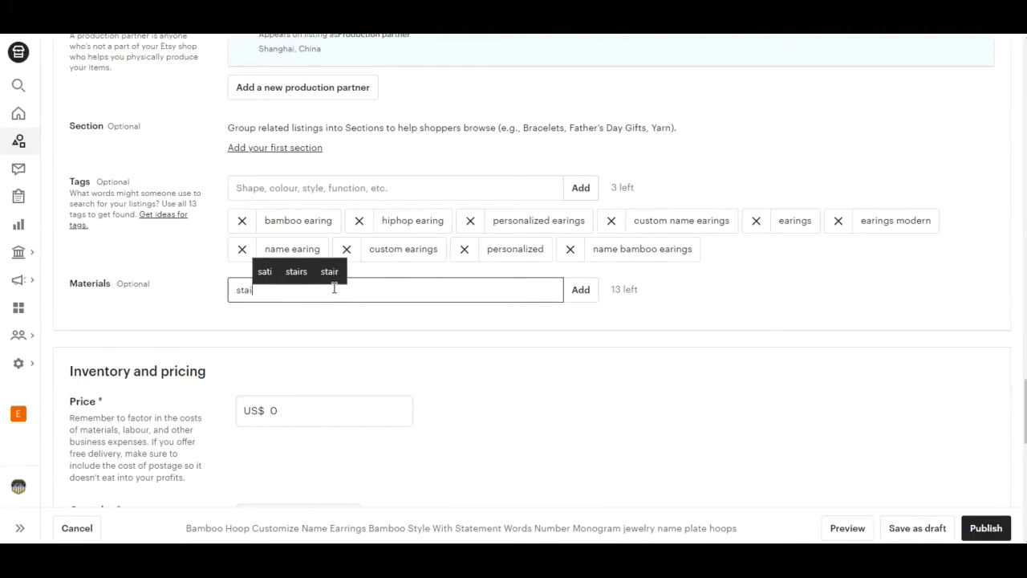
text(nless )
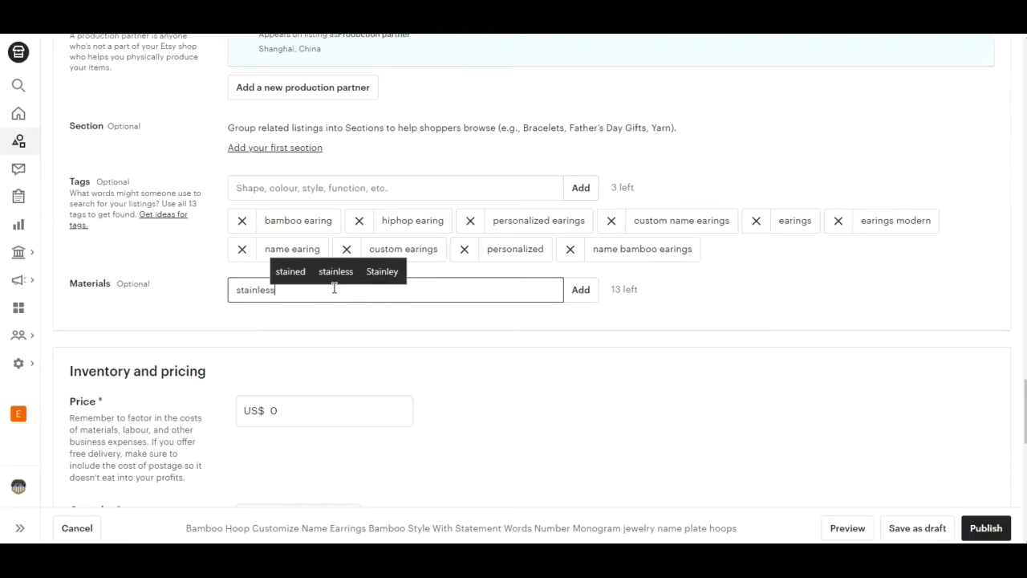
text(s)
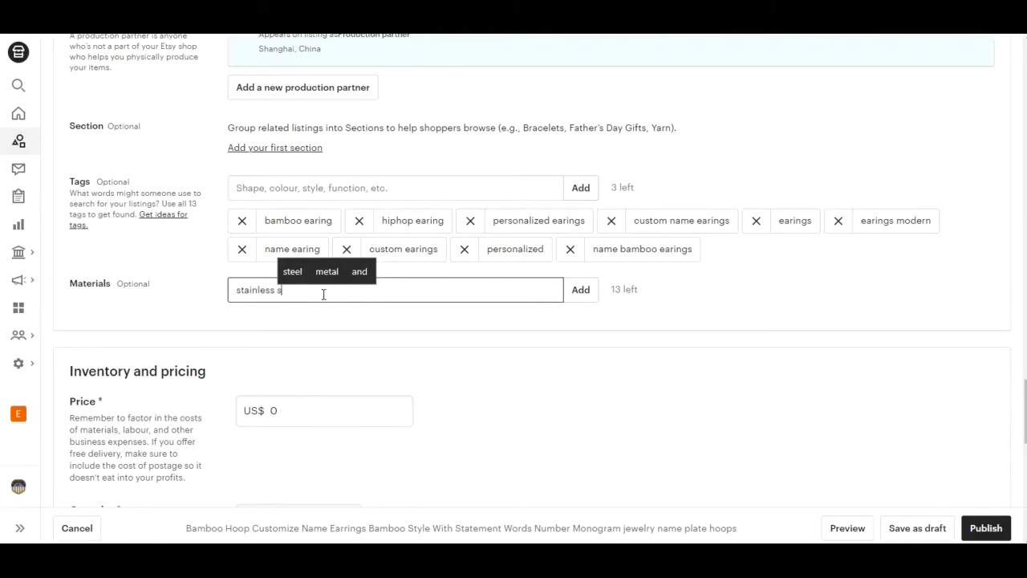
text(teel)
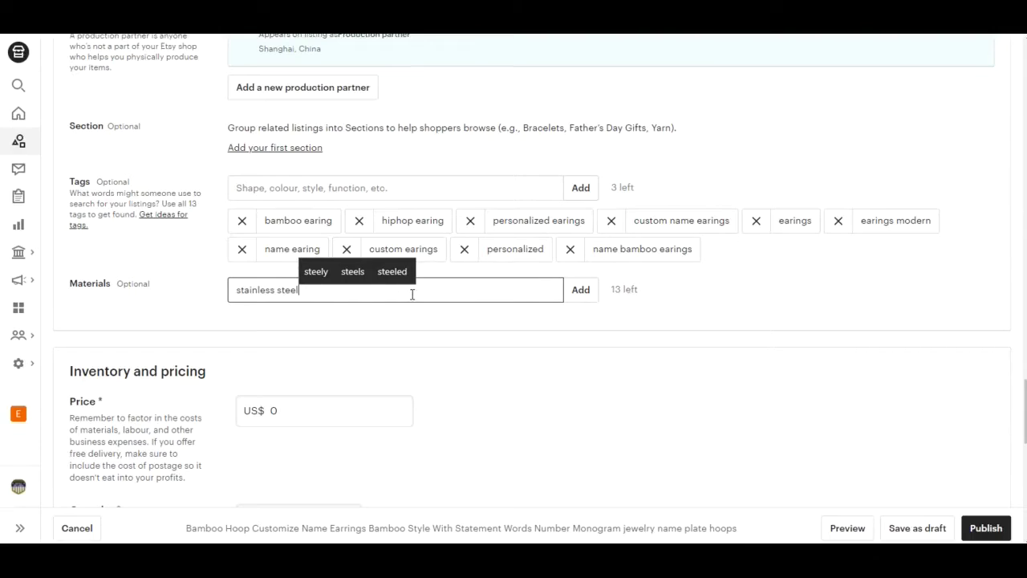
- Copy the phrase "18 K gold/rose gold plated." from the material line of the listing description
scroll(412, 297, up, 10)
scroll(412, 297, down, 5)
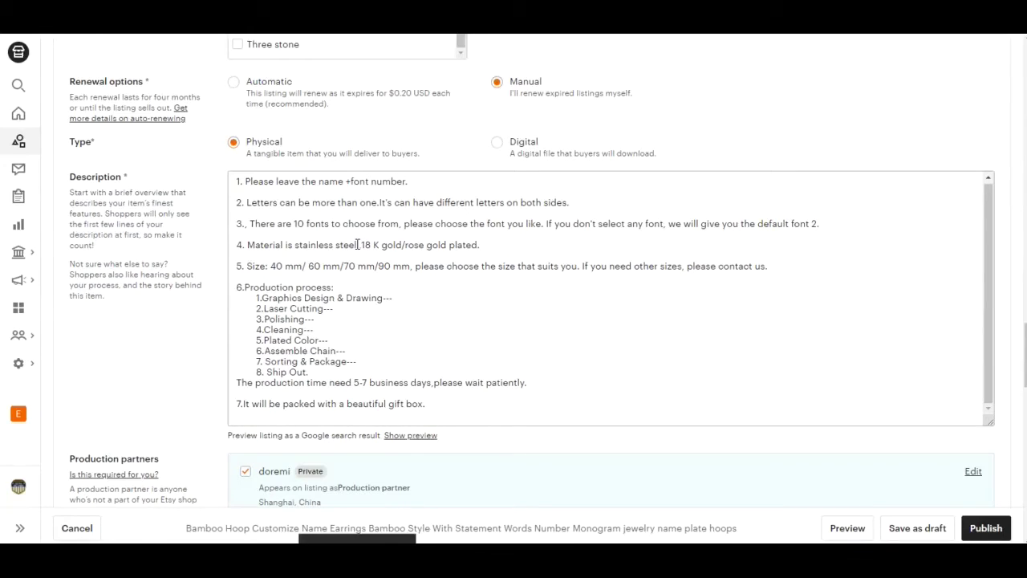
drag(359, 245, 479, 243)
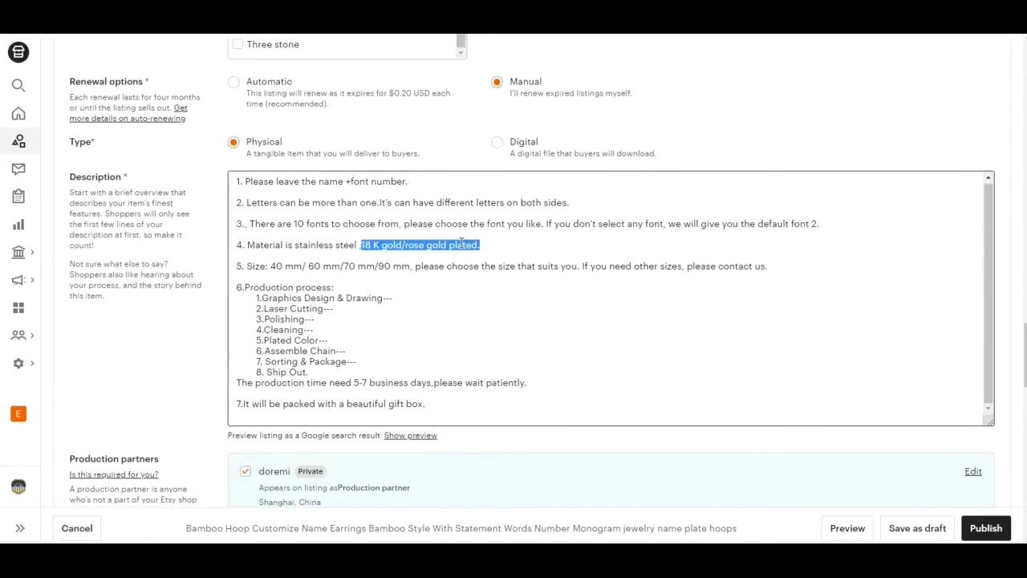
right_click(462, 244)
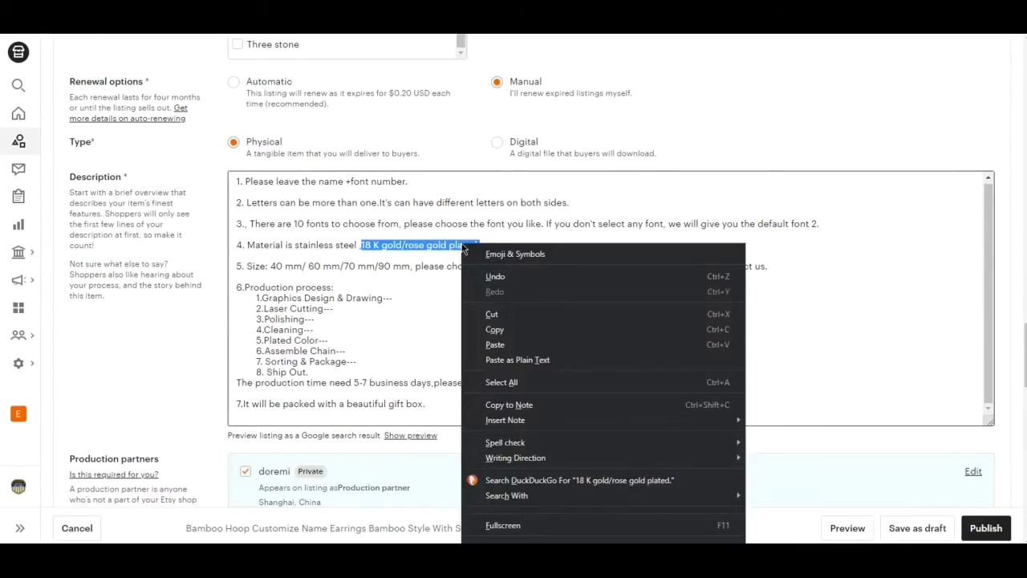
click(487, 331)
scroll(486, 328, down, 5)
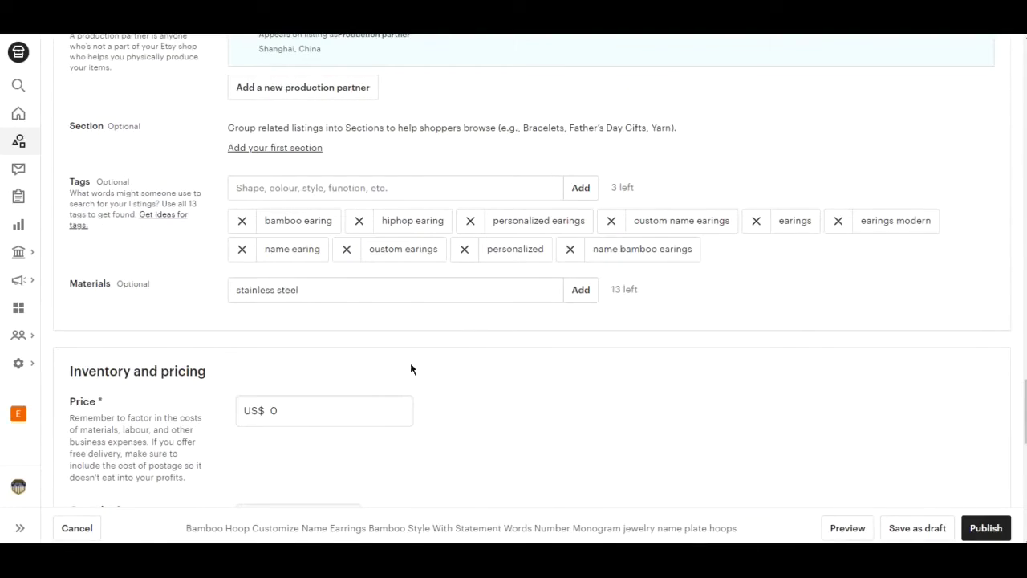
- Paste the copied plating phrase after "stainless steel", remove its final period and try to add the combined text as a material
click(315, 290)
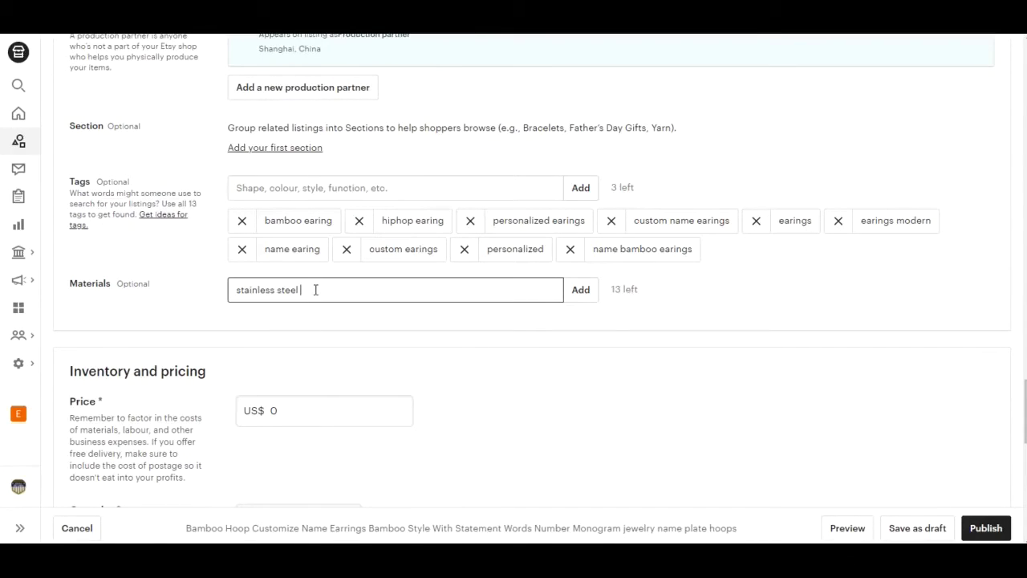
right_click(315, 290)
click(347, 383)
key(BackSpace)
click(580, 289)
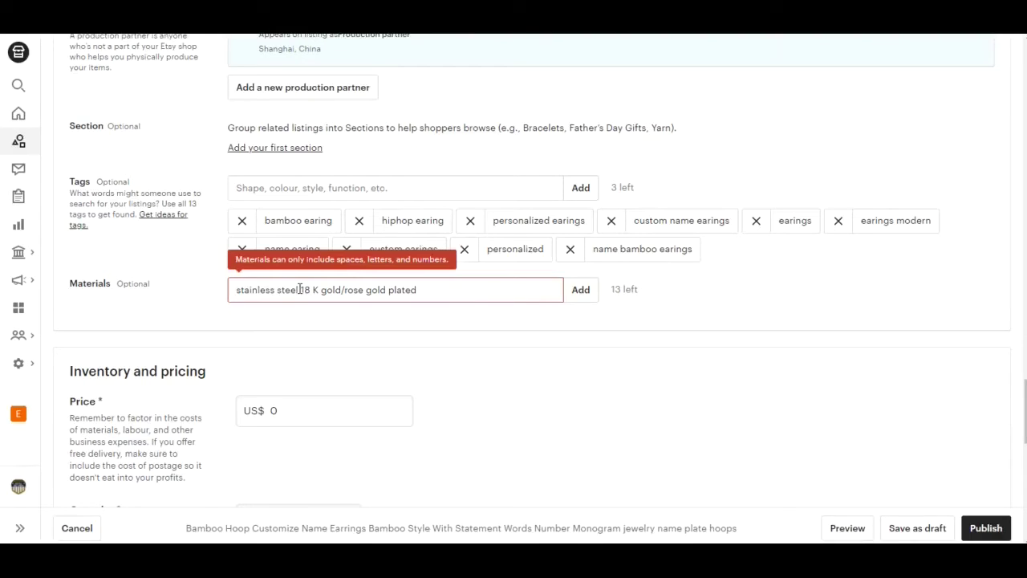
- Remove "stainless steel" and the slash from the pending material text and add "18 K gold rose gold plated" as a material
drag(289, 290, 212, 296)
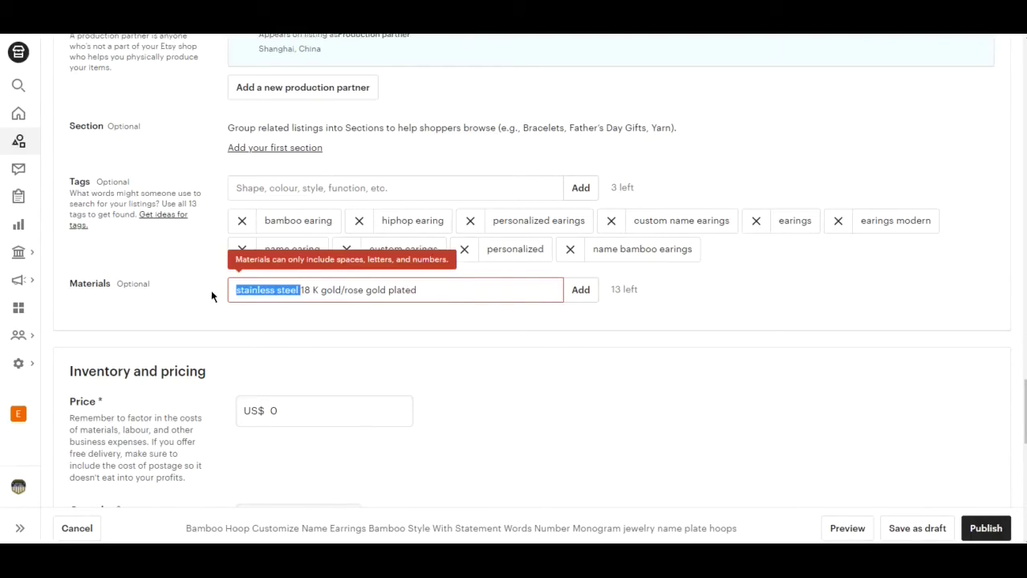
key(BackSpace)
click(582, 295)
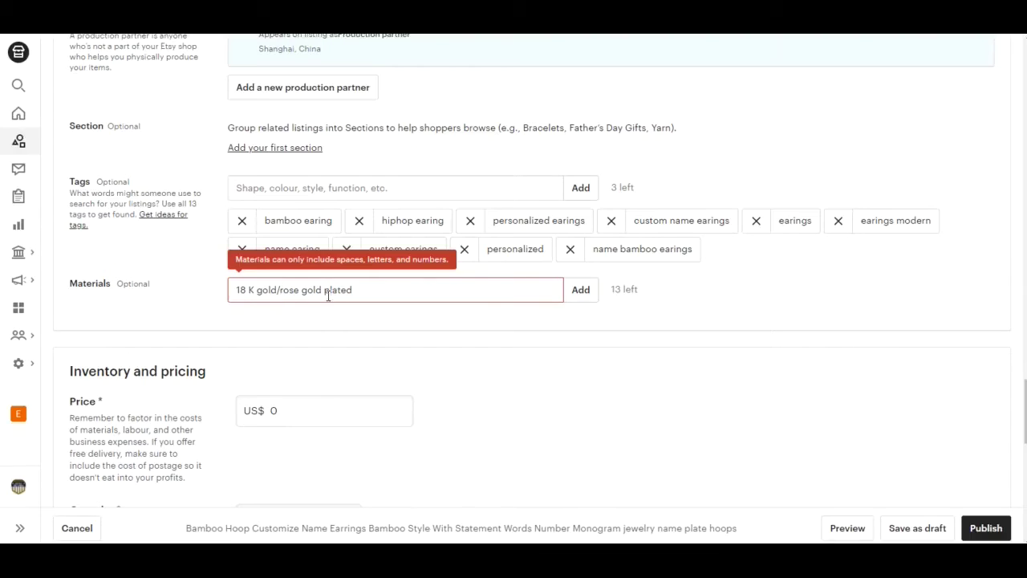
key(BackSpace)
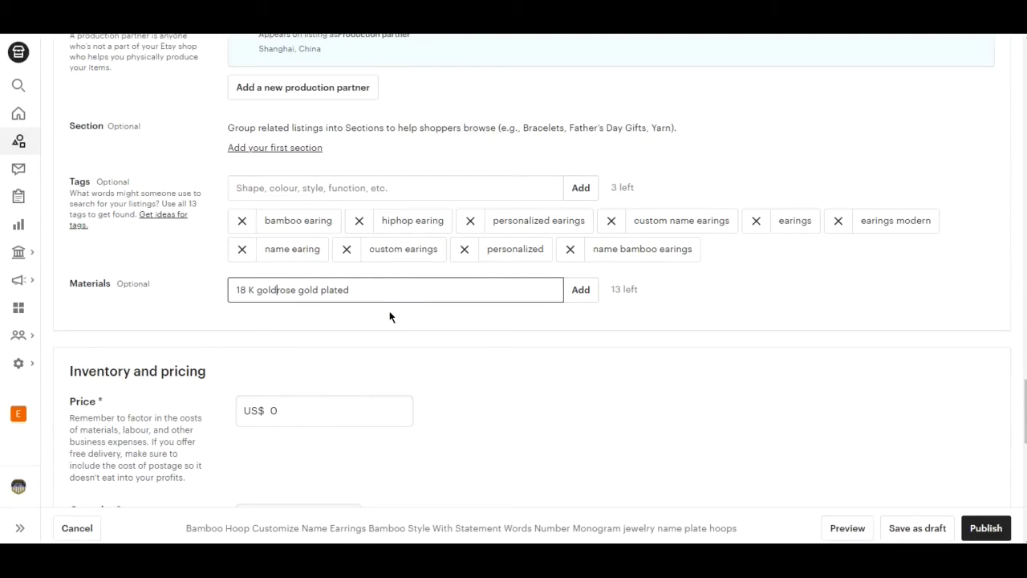
click(573, 293)
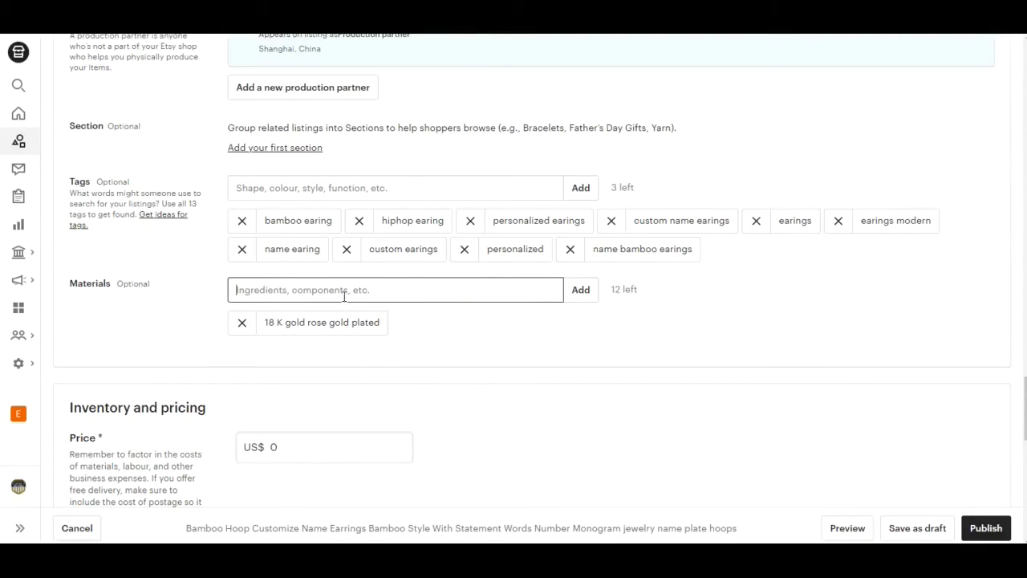
- Add the tag "18k gold" to the listing
click(282, 188)
text(1)
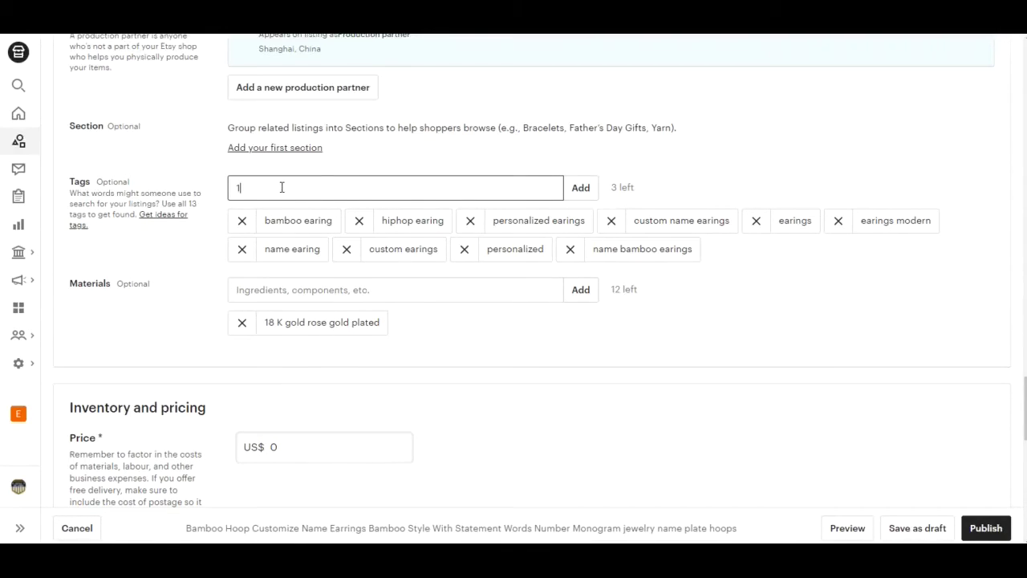
text(8k g)
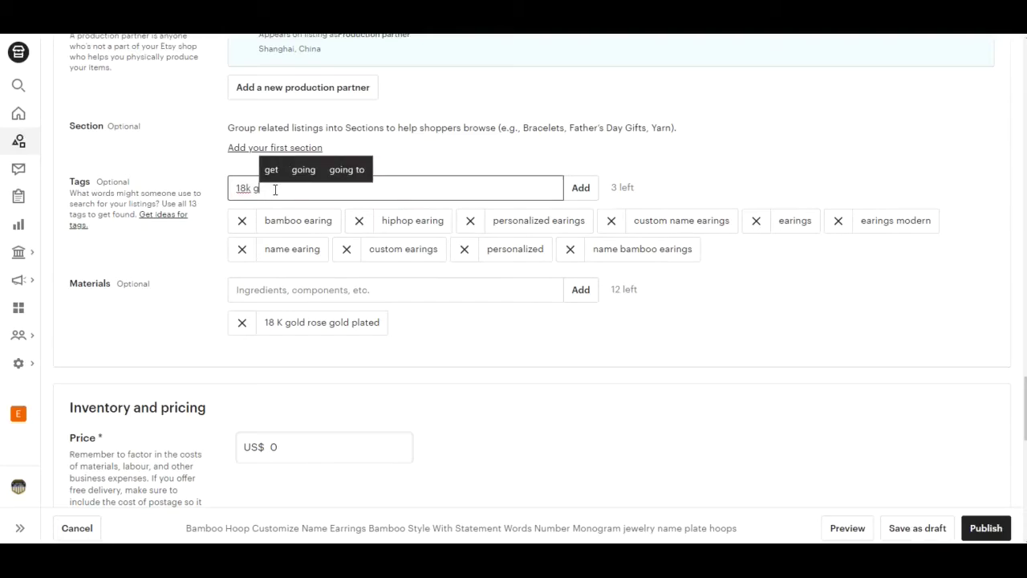
text(old)
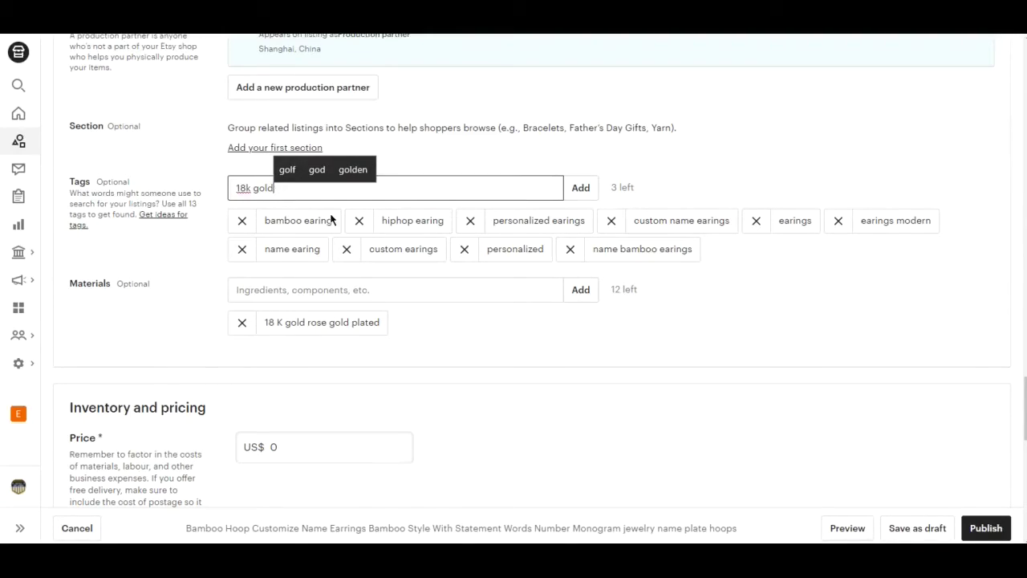
click(581, 193)
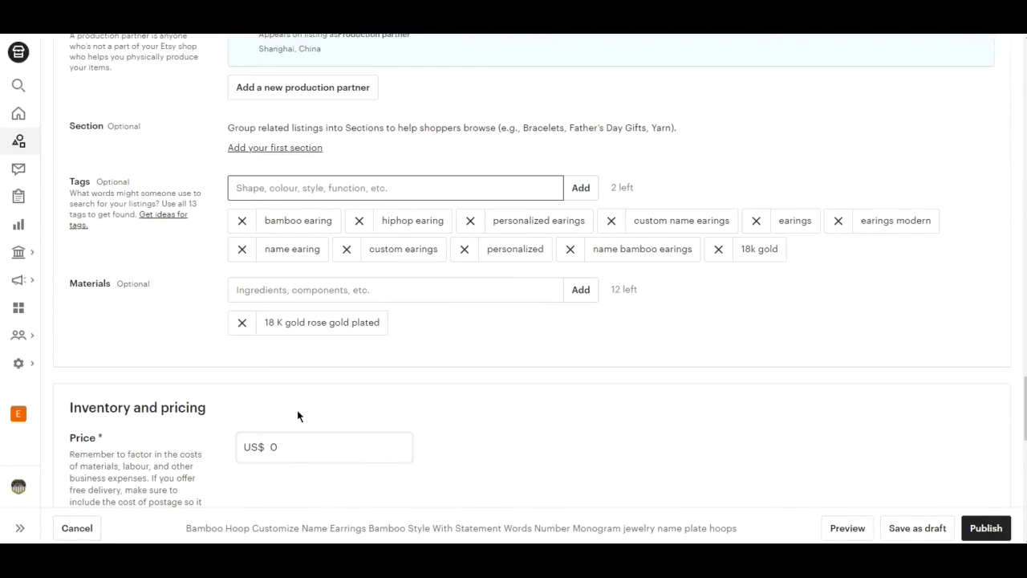
- Add "18 k gold plated" to the listing's materials, correcting the mistyped first character to "1"
click(275, 294)
text(a)
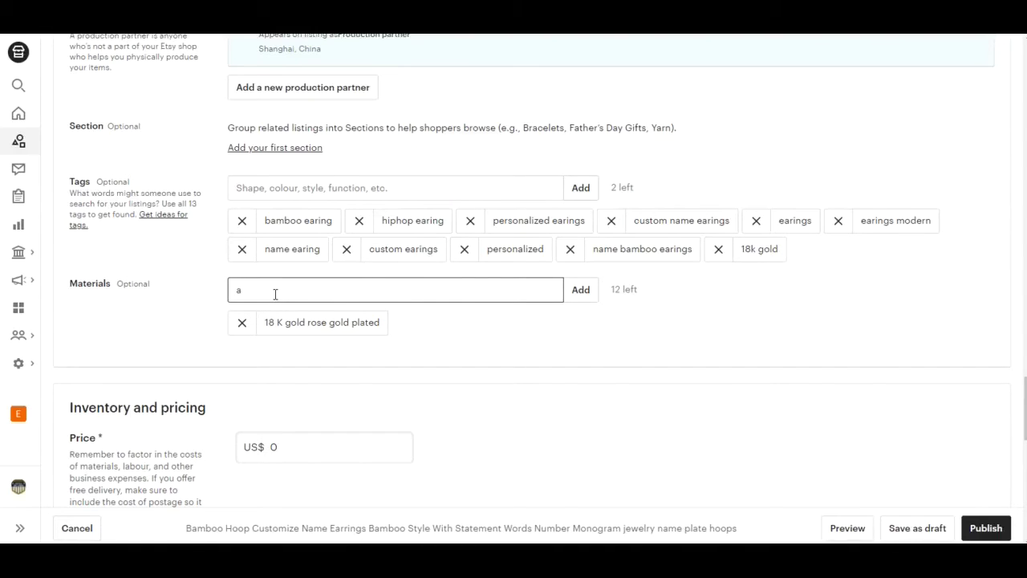
text(8 k)
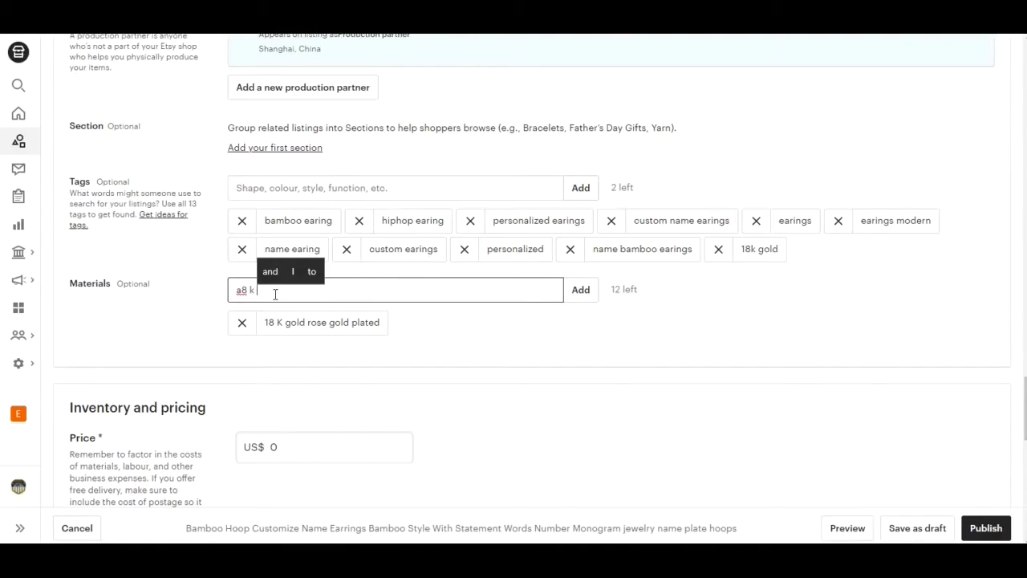
text( gold)
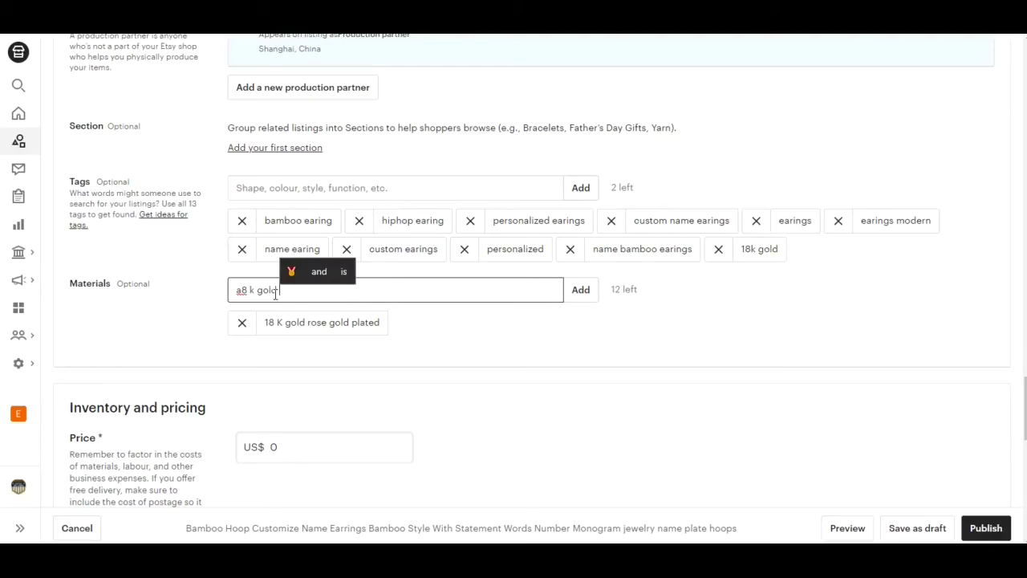
text( plated)
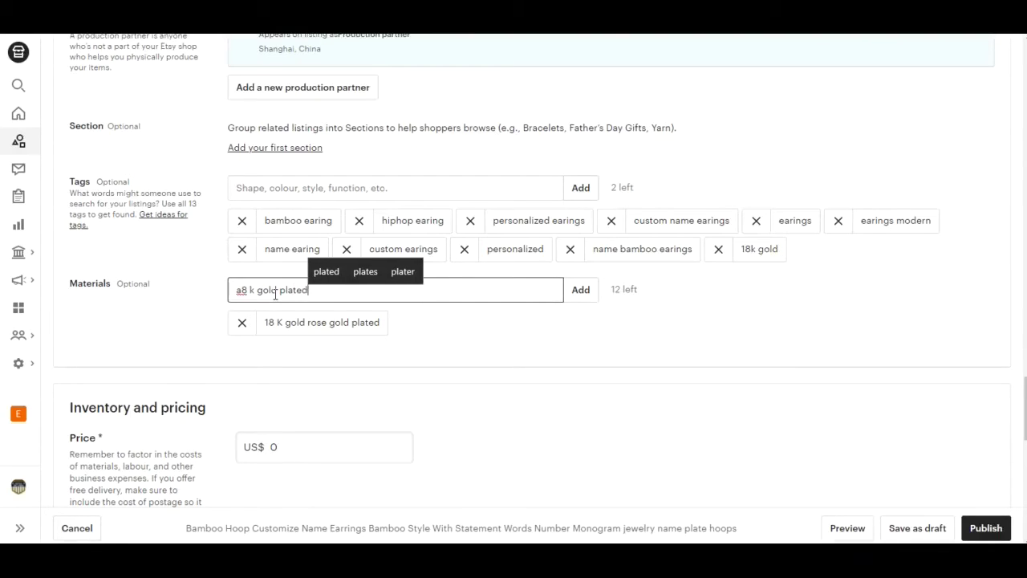
click(241, 291)
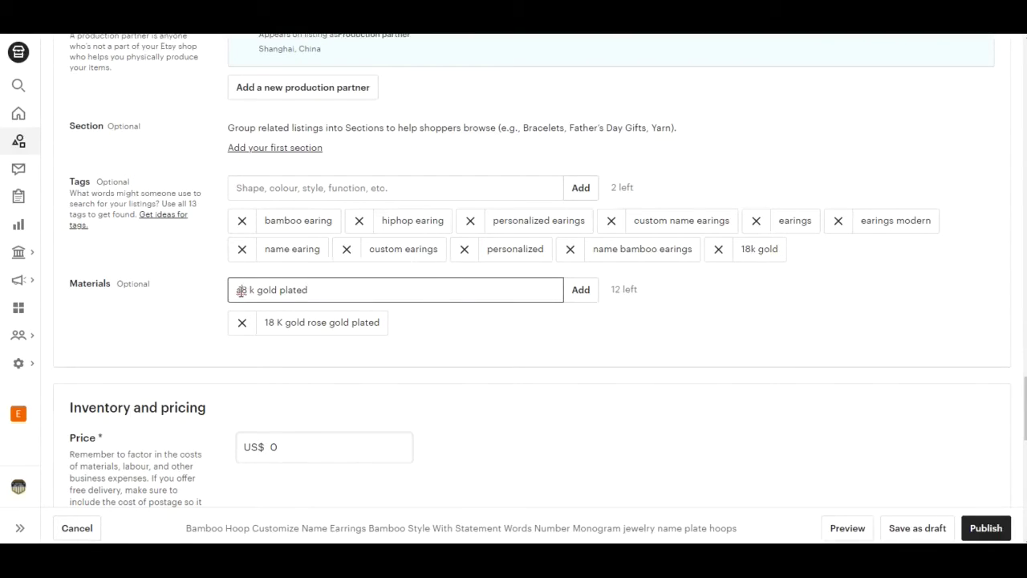
key(BackSpace)
text(1)
click(577, 296)
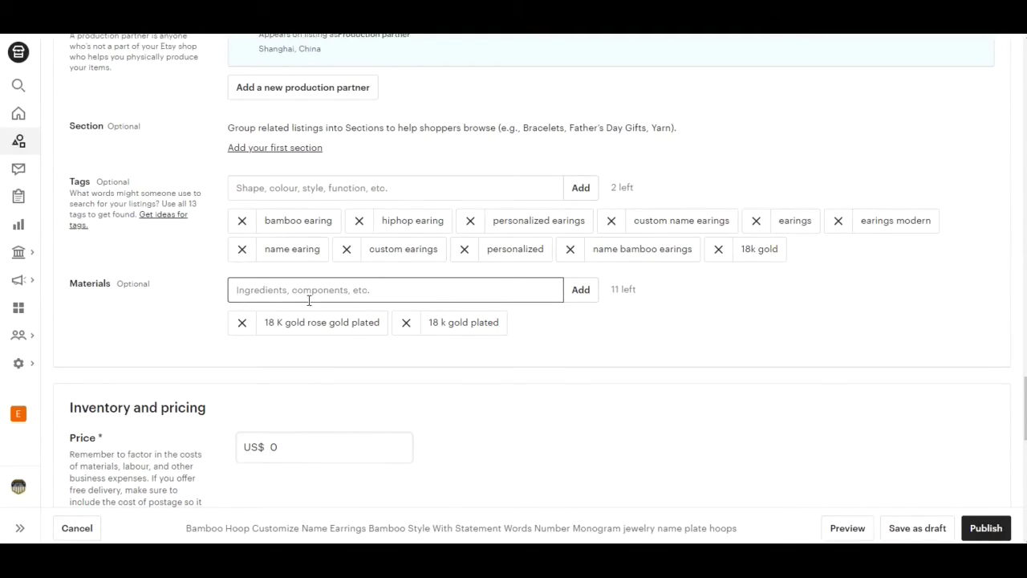
- Add "18k rose gold plated" to the listing's materials
text(18k )
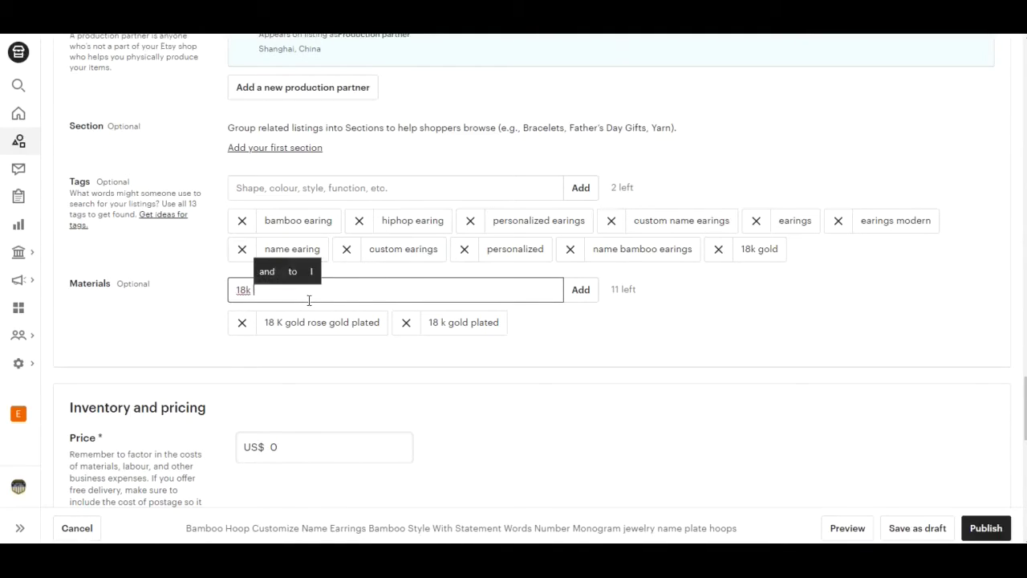
text(rose )
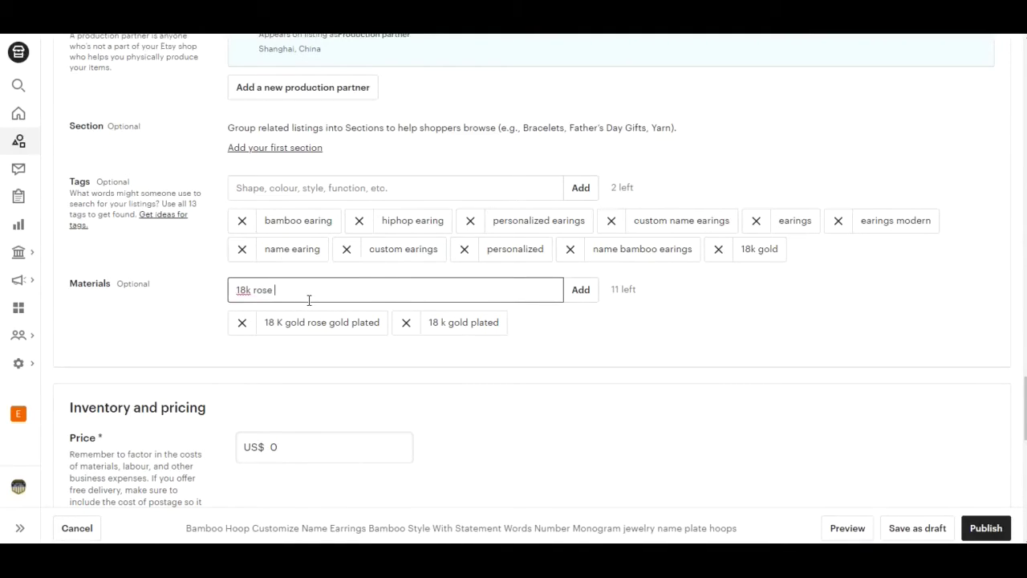
text(gold)
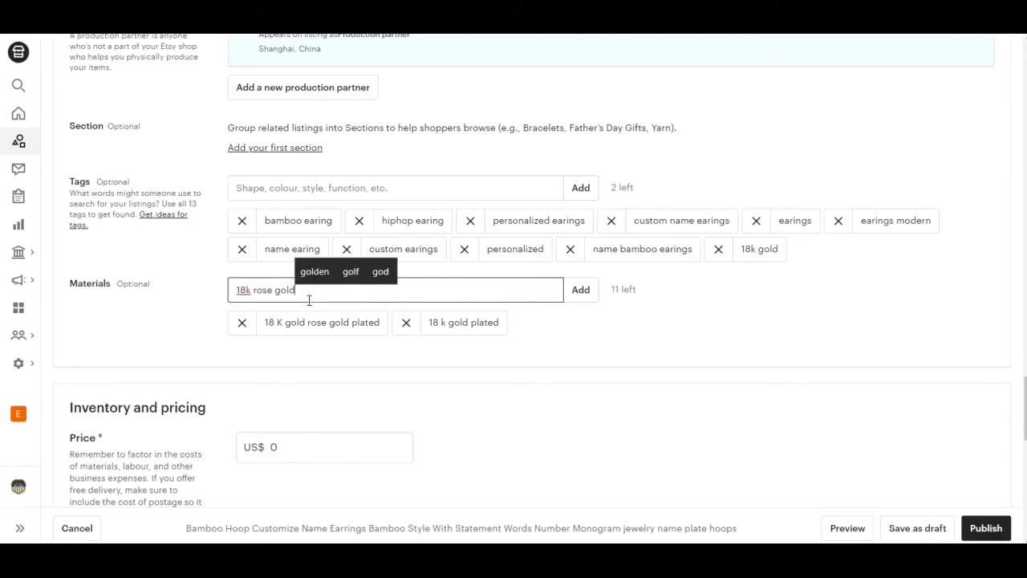
text( pla)
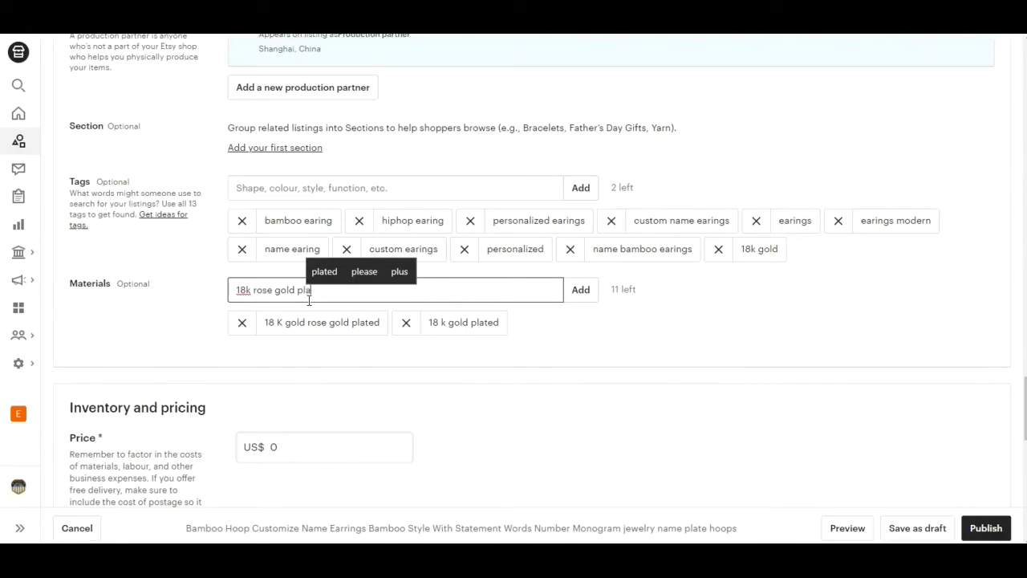
text(ted)
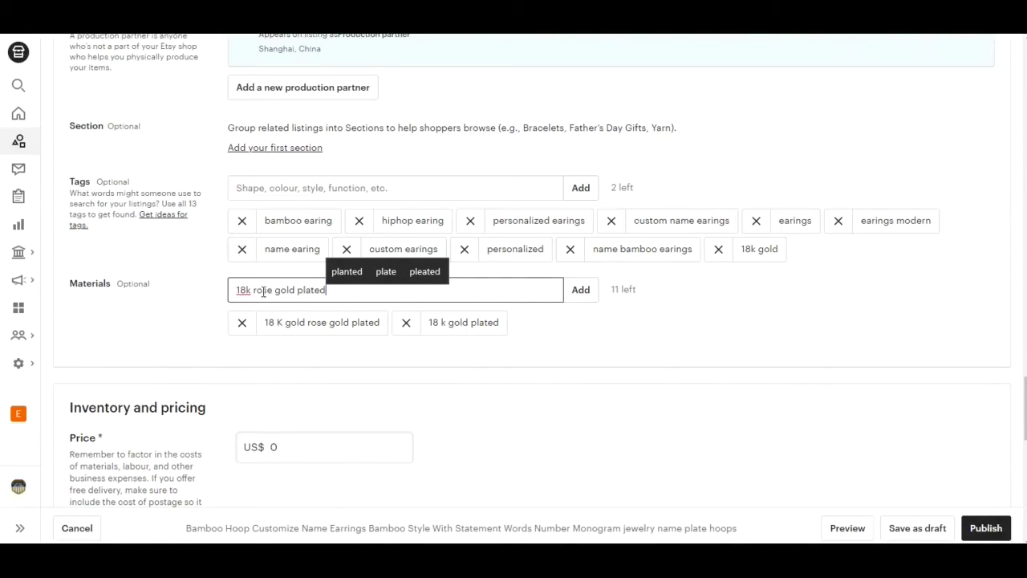
click(581, 292)
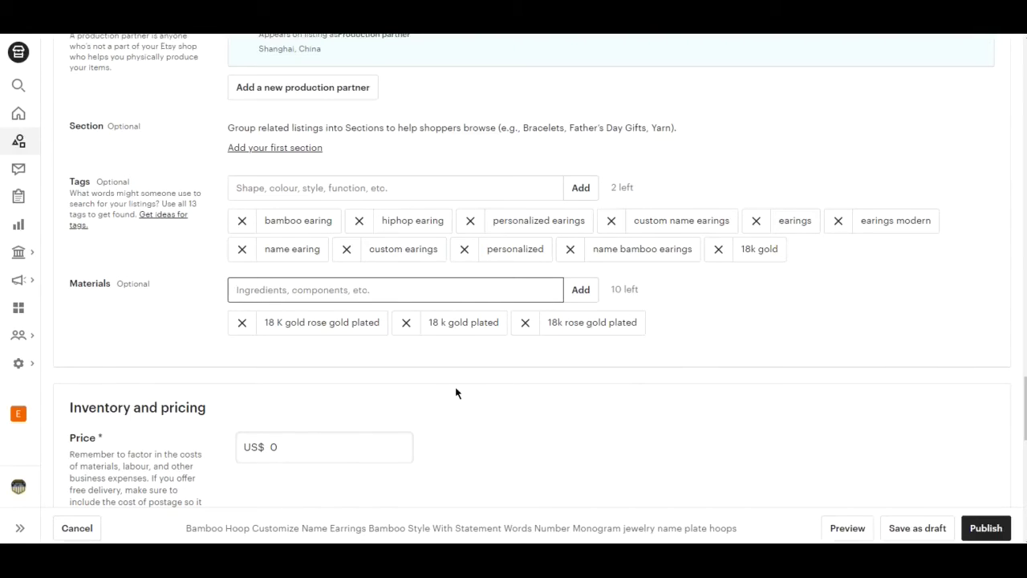
- Set the listing's price to US$ 21.99
click(300, 443)
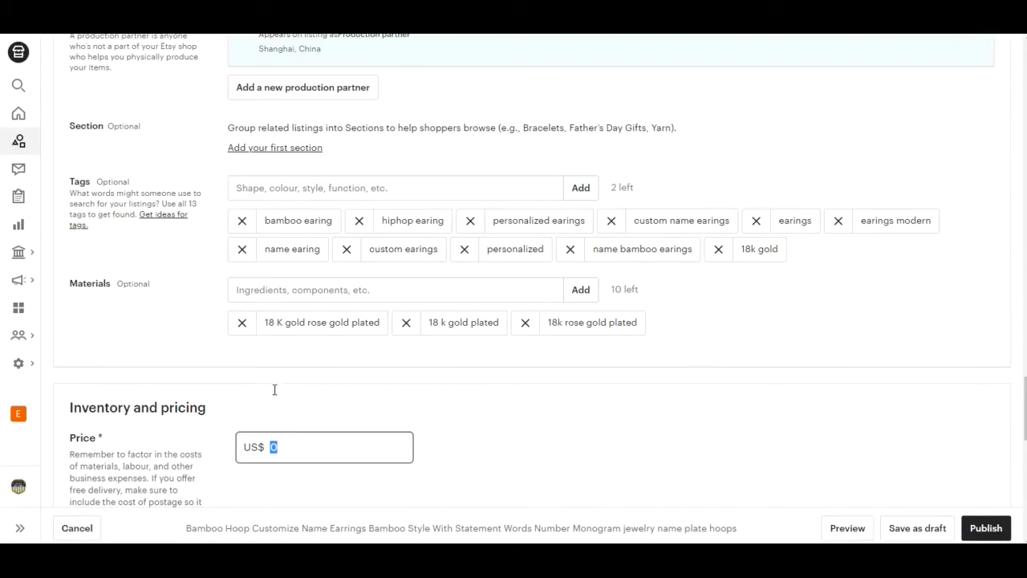
click(283, 446)
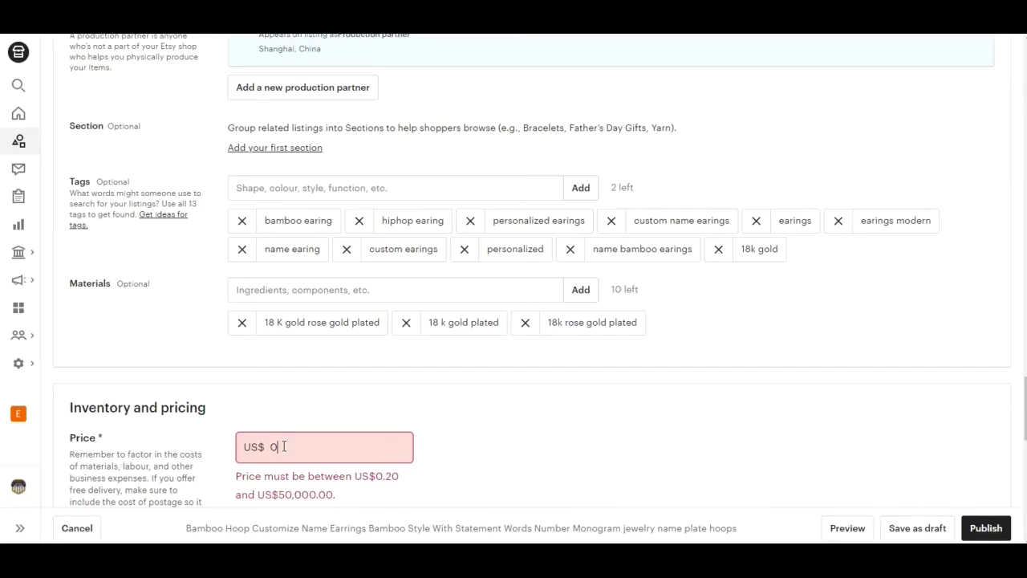
key(BackSpace)
text(22)
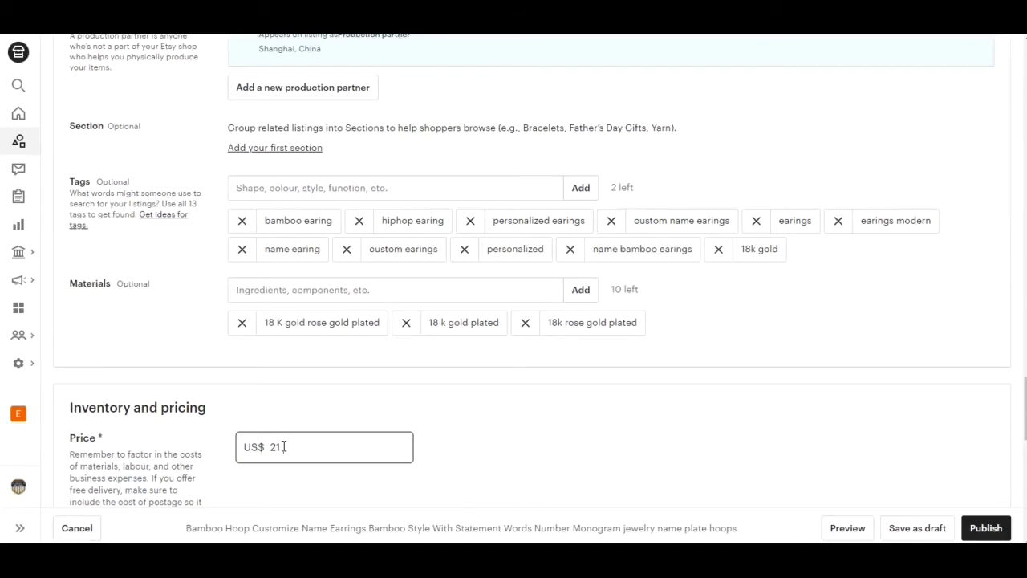
text(.99)
- Start adding variations to the listing and choose Primary colour as the first variation type
scroll(678, 324, down, 5)
scroll(553, 265, up, 5)
drag(1024, 407, 1023, 439)
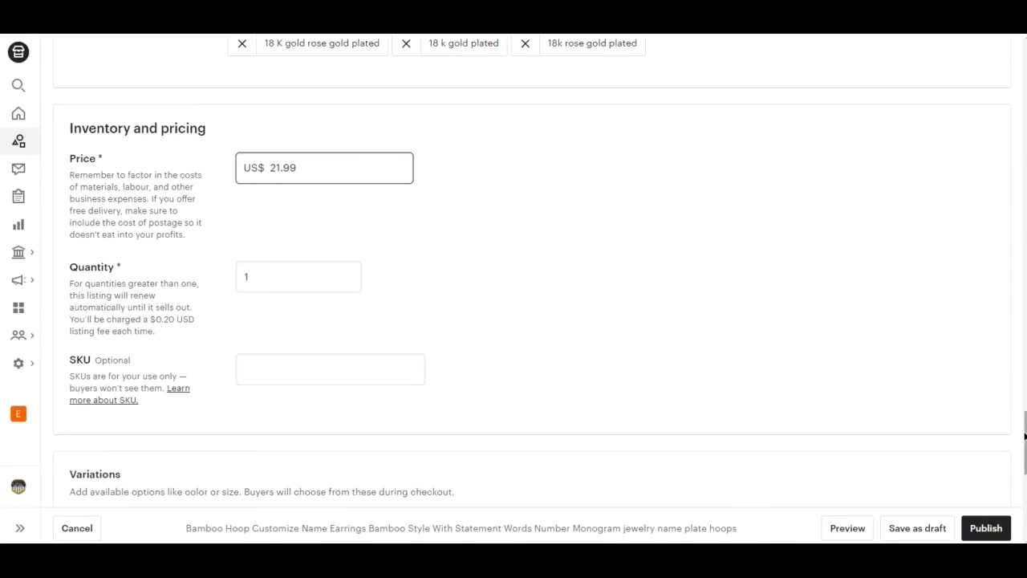
scroll(1025, 438, down, 3)
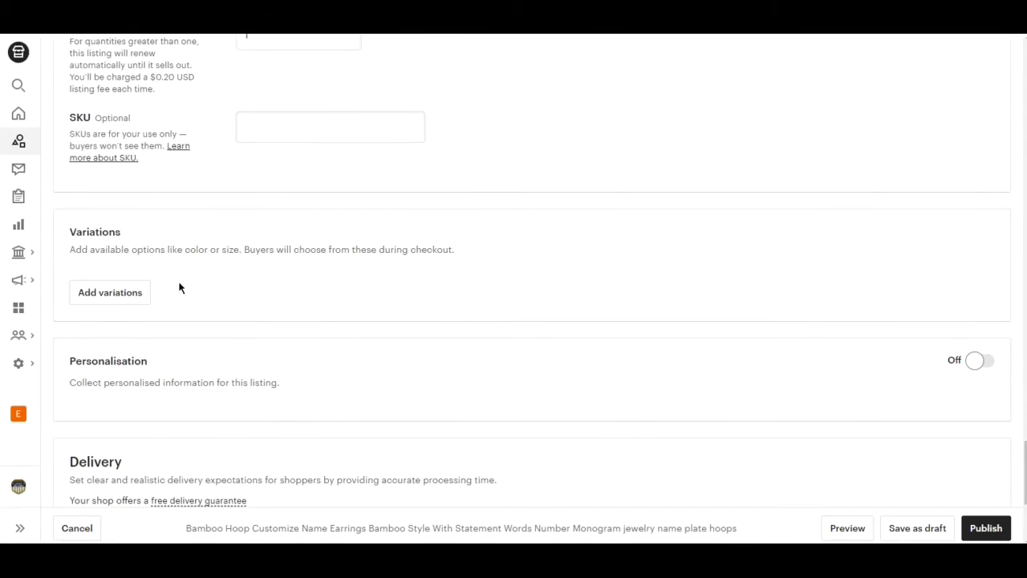
click(134, 295)
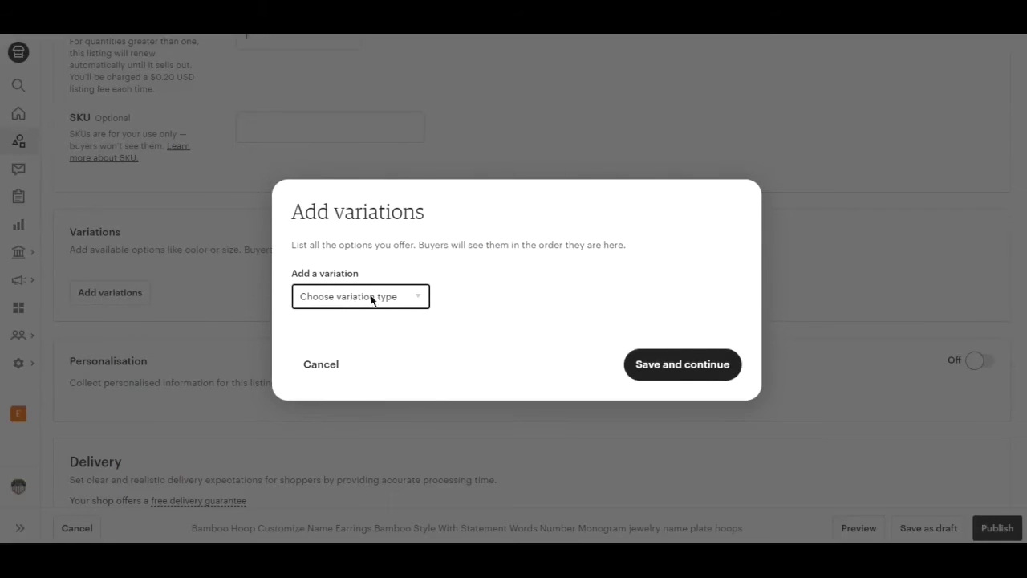
click(408, 297)
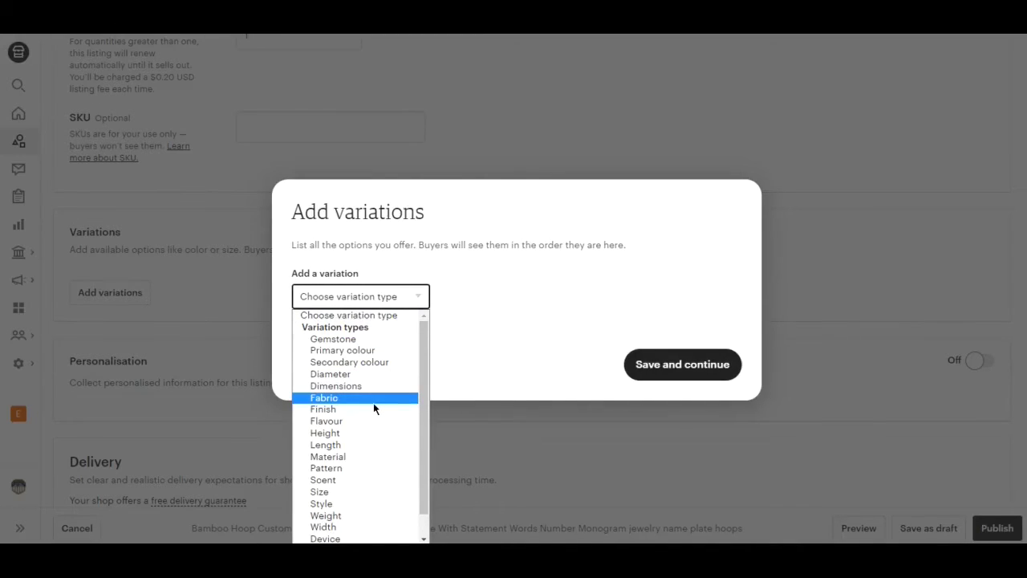
scroll(374, 403, down, 1)
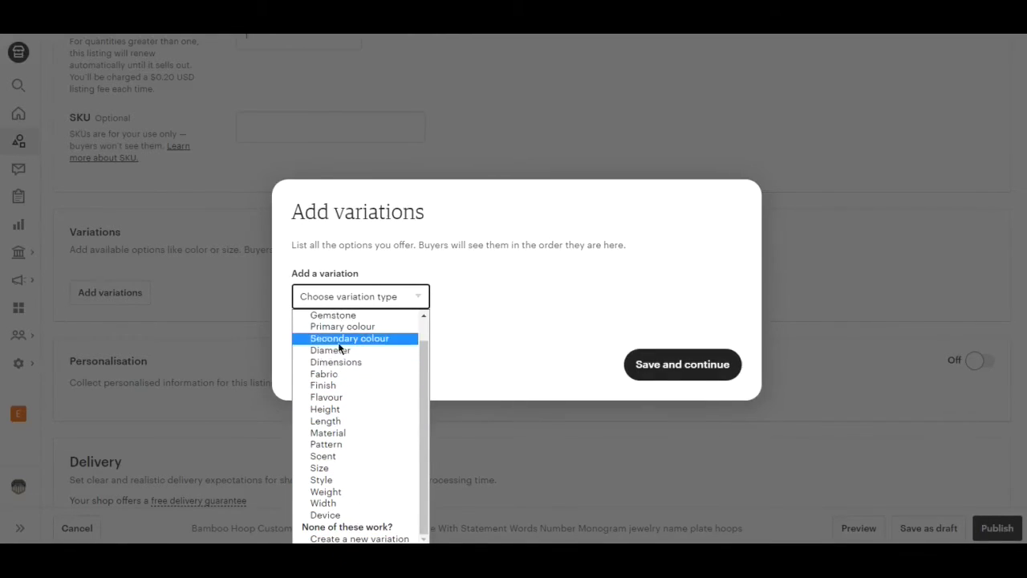
scroll(333, 338, up, 1)
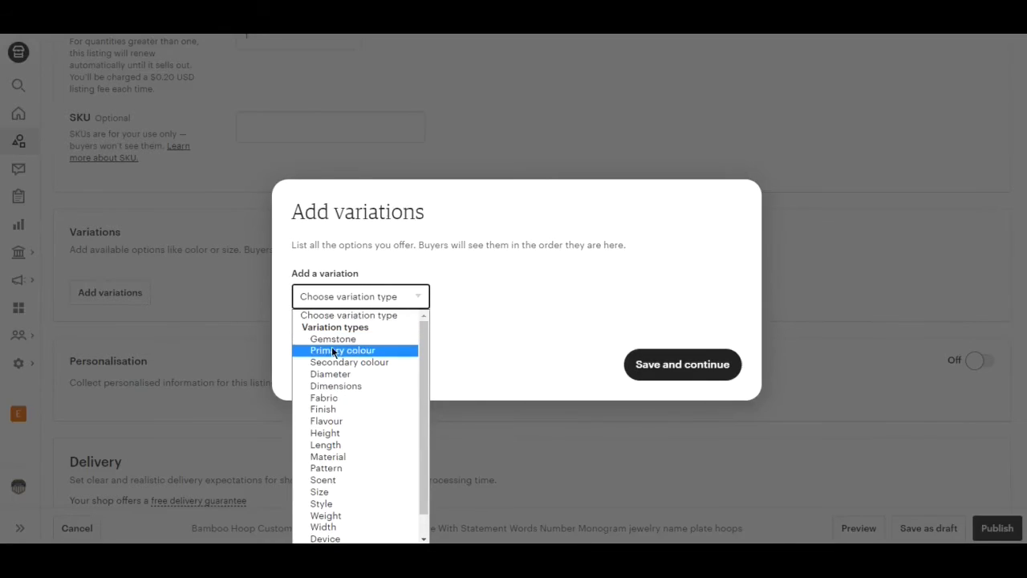
click(333, 349)
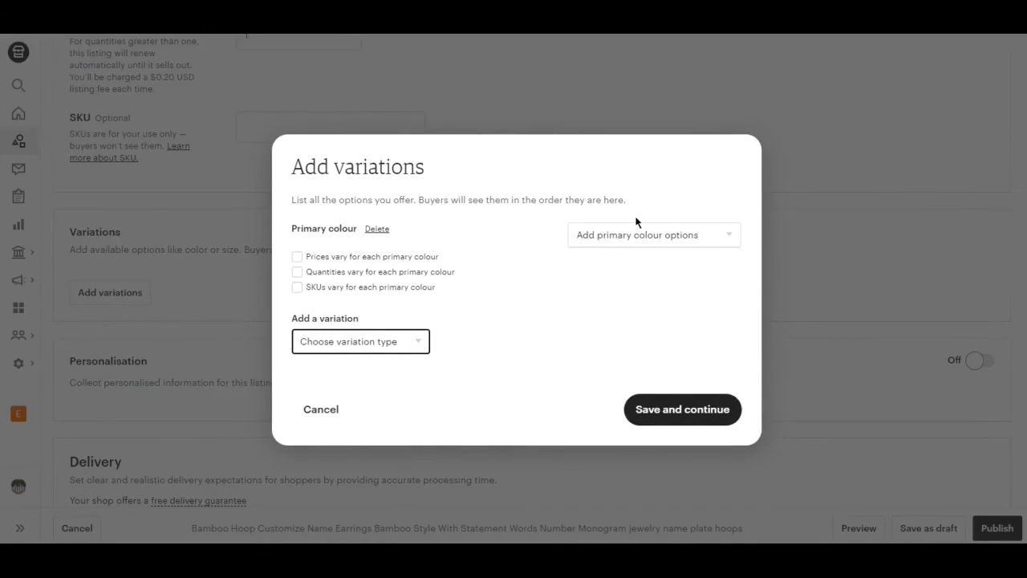
- Add Gold, Rose gold and Silver as the primary colour options
click(664, 232)
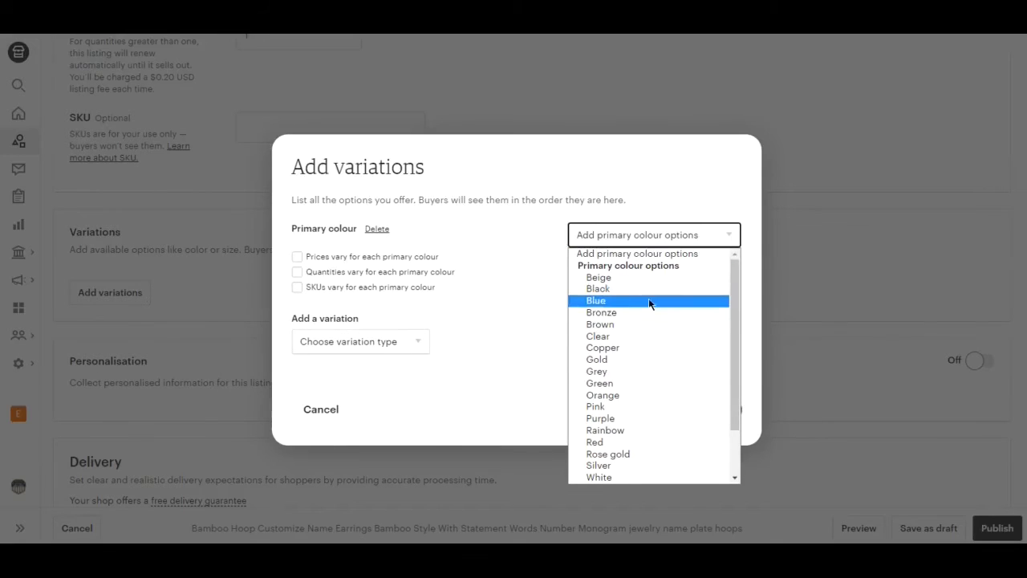
click(631, 359)
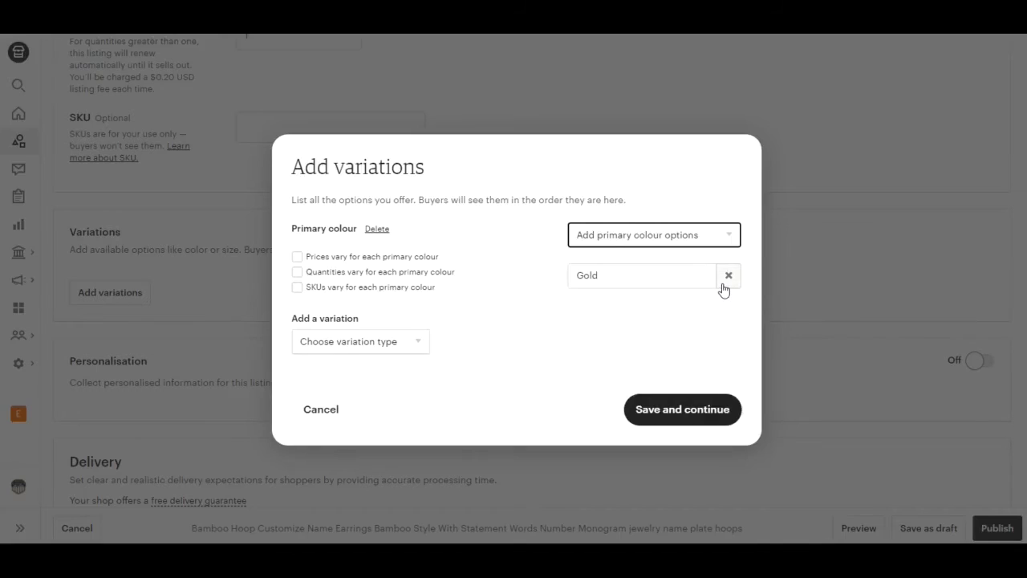
click(729, 232)
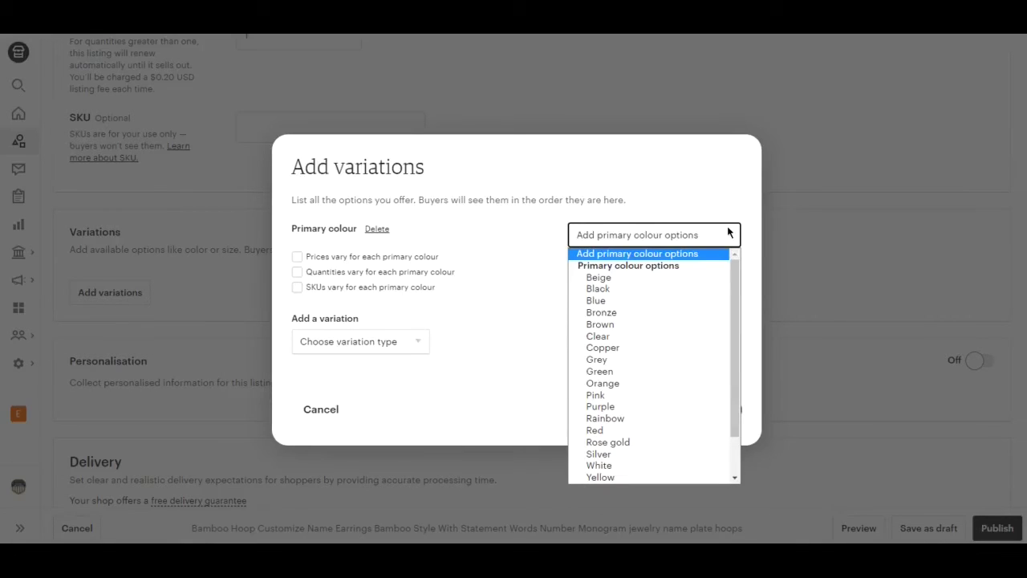
click(603, 441)
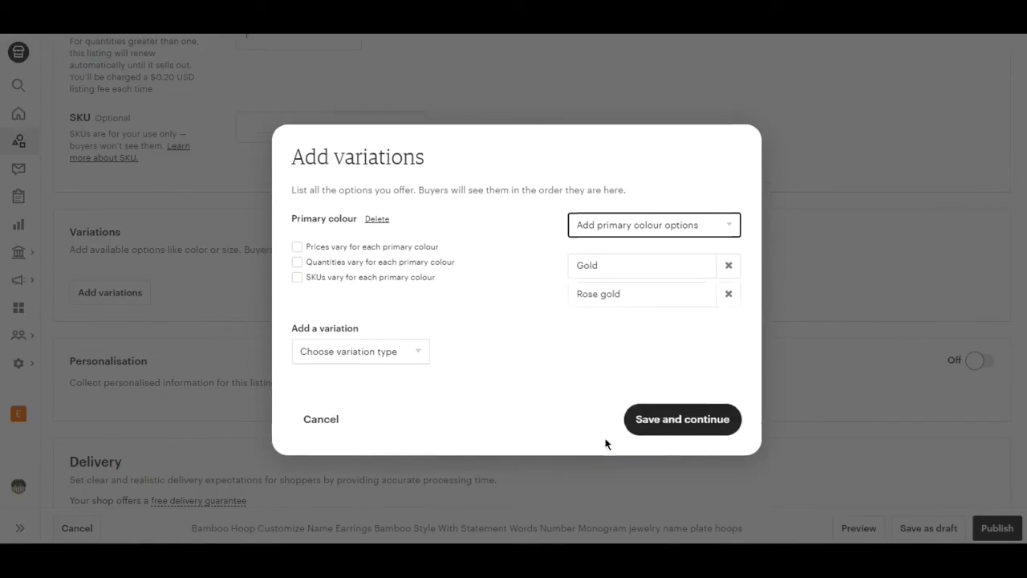
click(730, 227)
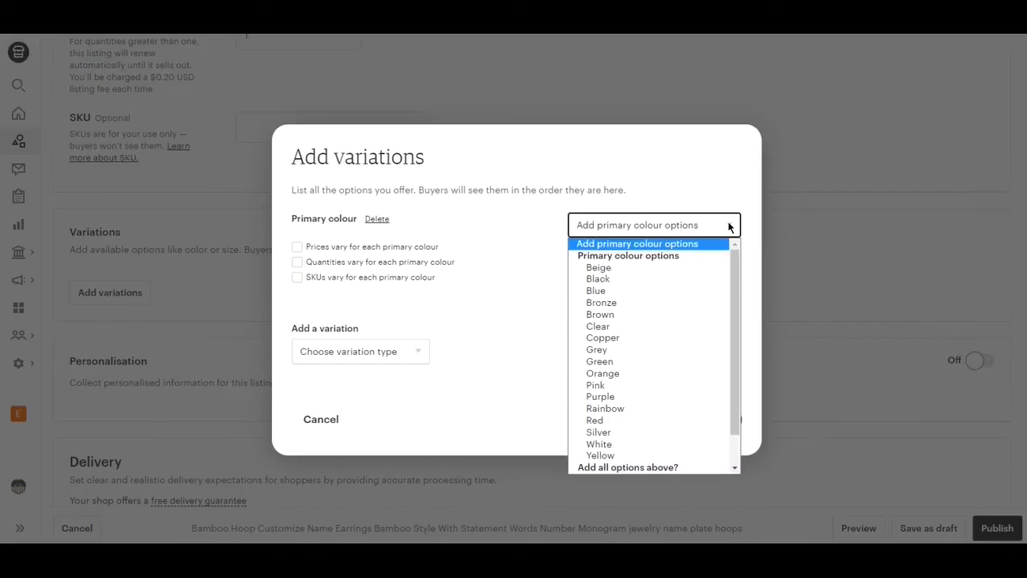
click(610, 431)
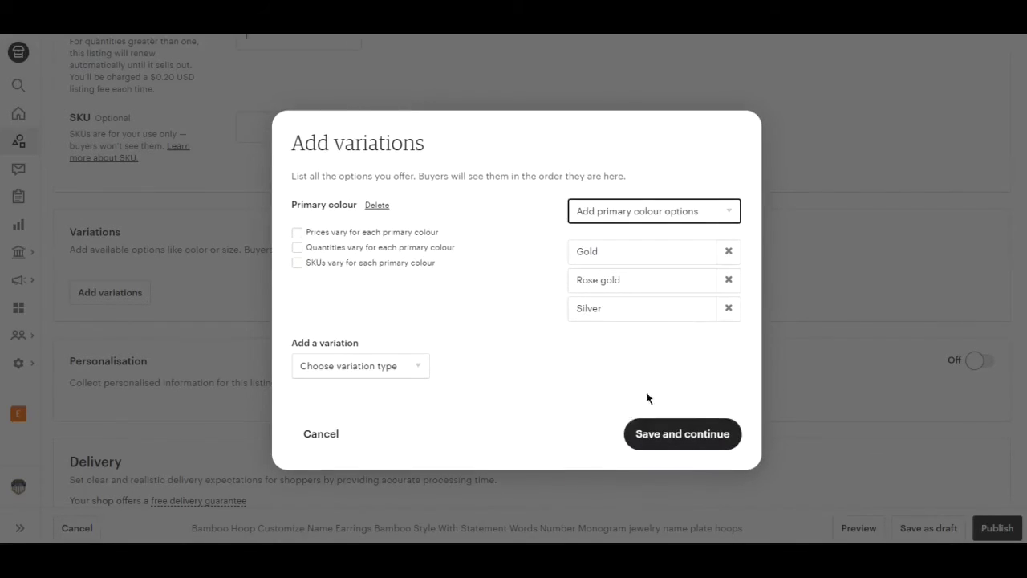
- Add Width as a second variation, choosing Centimeters and then changing its unit to Other
click(409, 368)
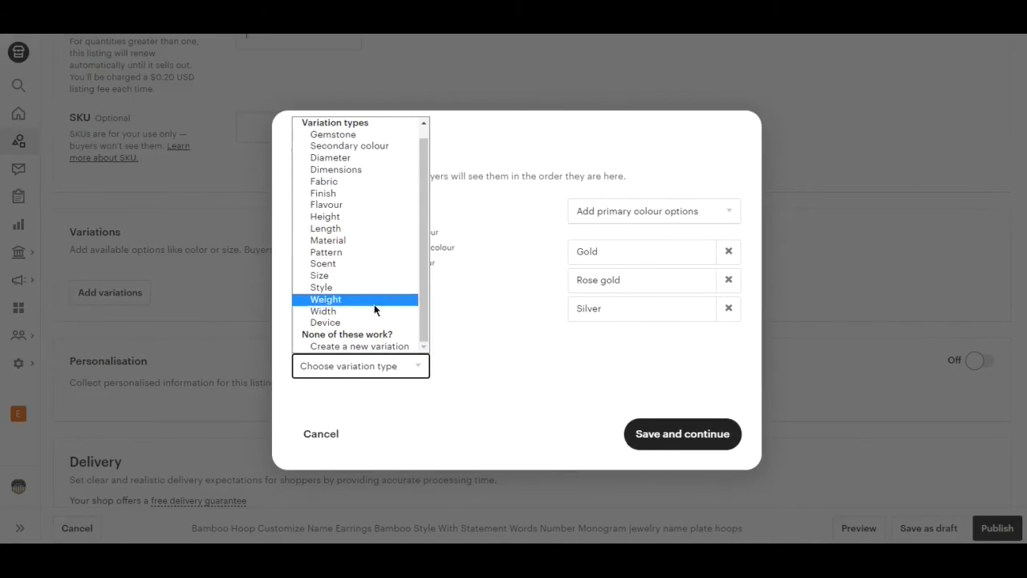
click(354, 312)
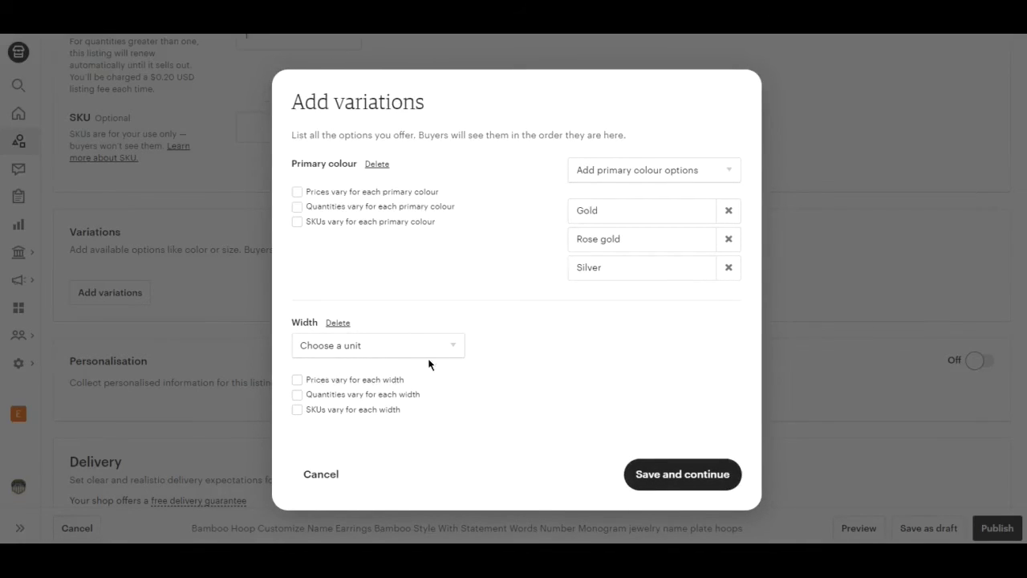
click(453, 348)
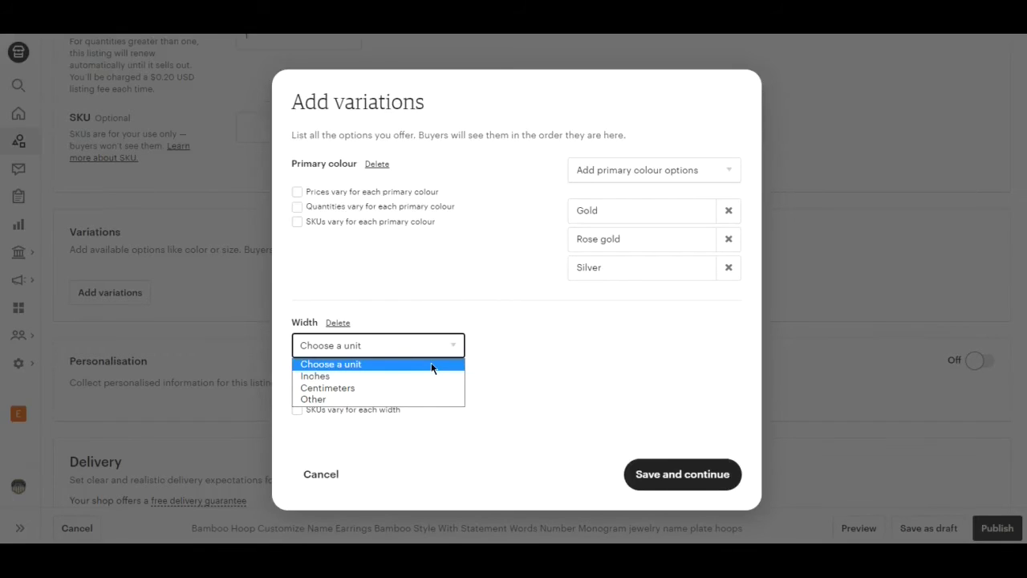
click(387, 391)
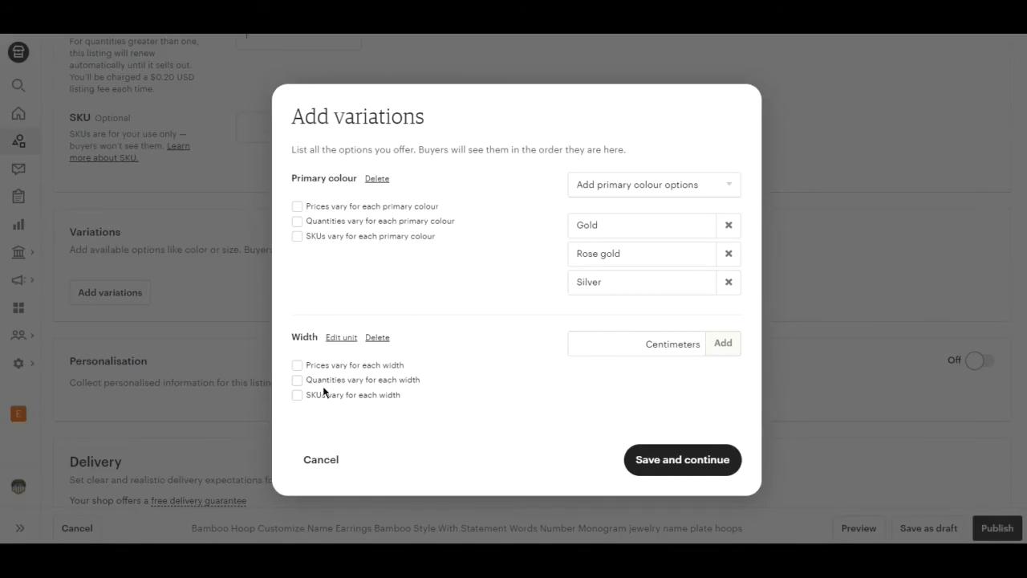
click(341, 338)
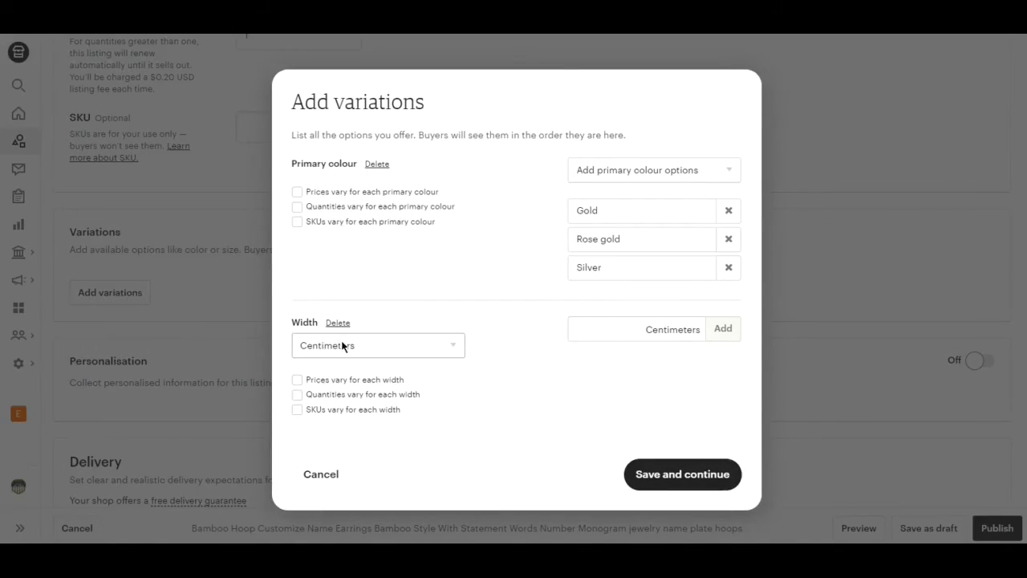
click(440, 344)
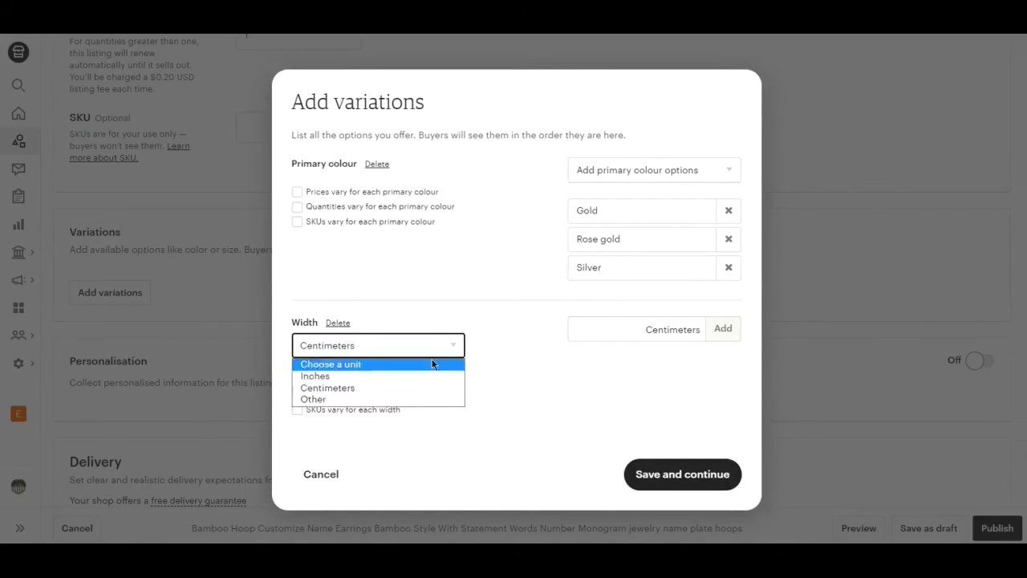
click(378, 398)
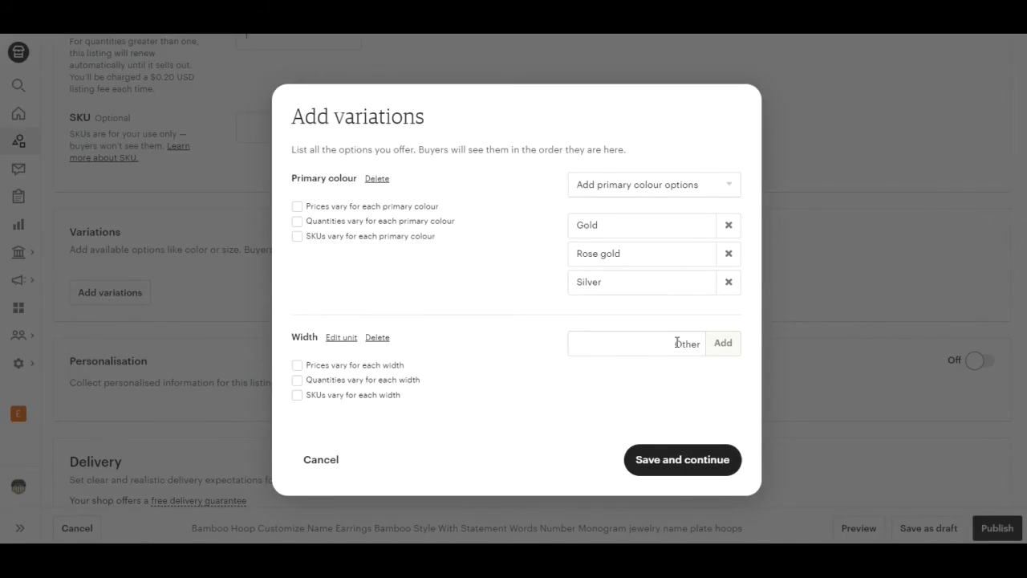
- Add 30 mm, 40 mm and 45 mm as the options of the Width variation
click(644, 343)
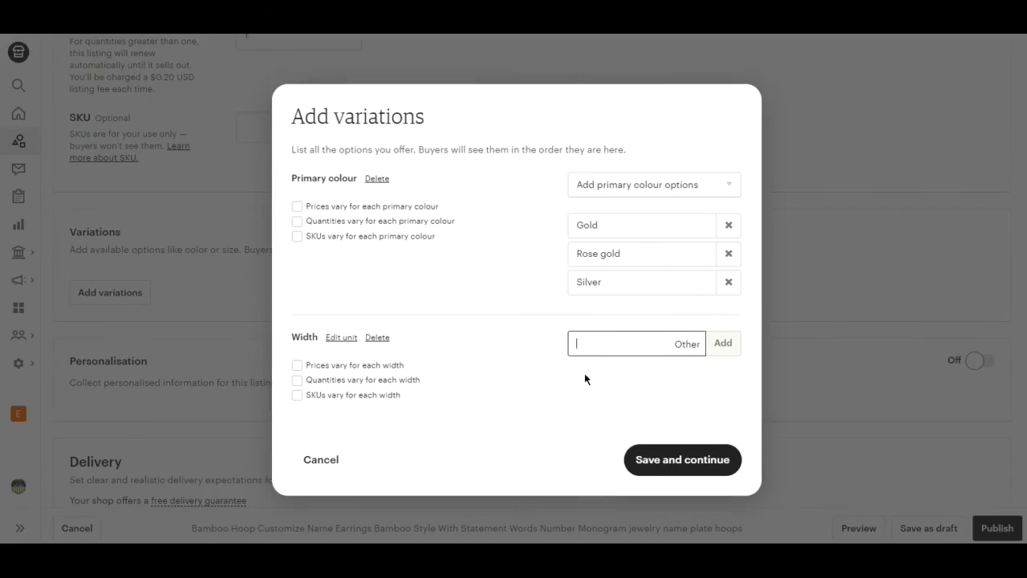
text(30 mm)
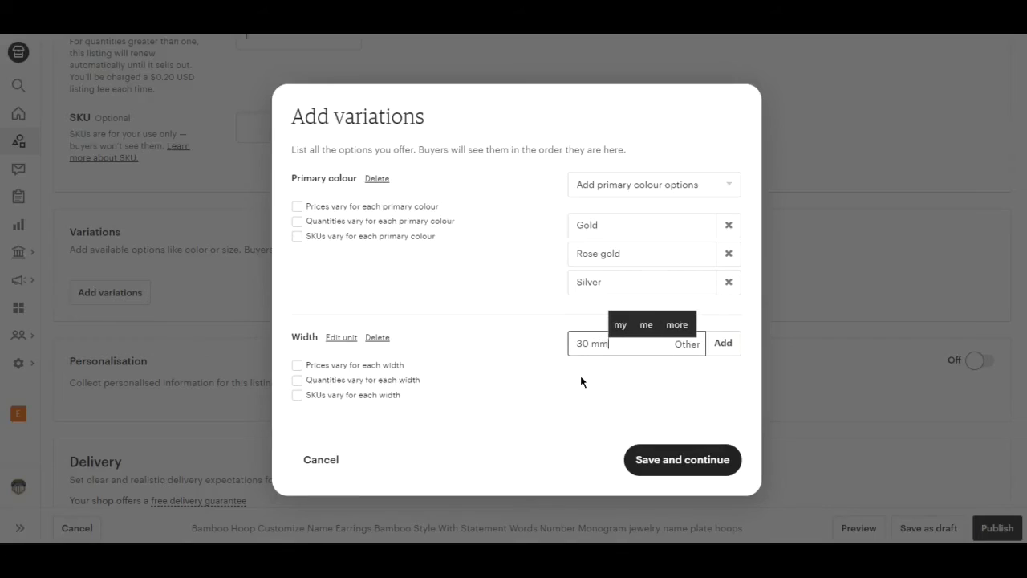
click(719, 345)
click(621, 348)
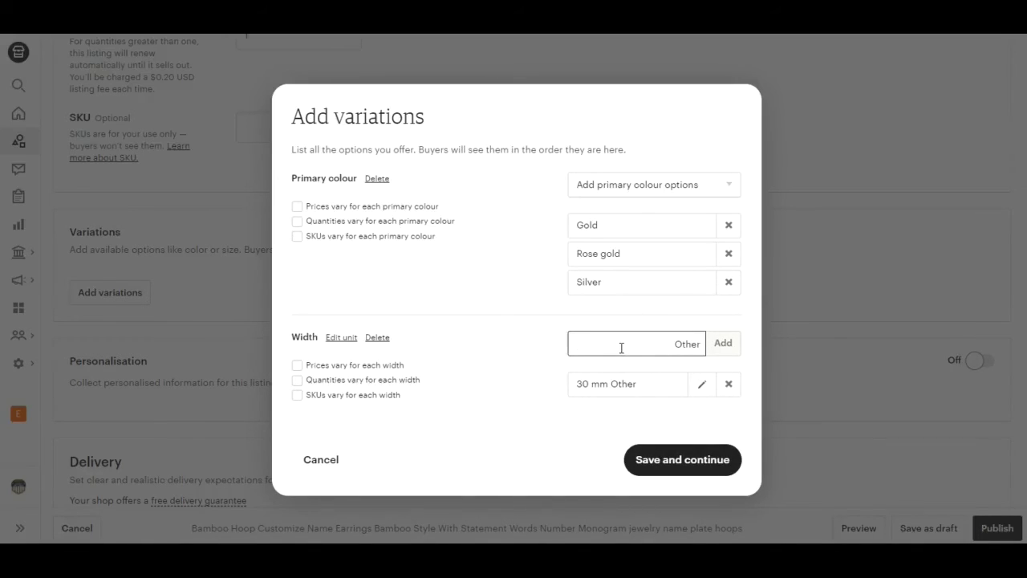
text(40)
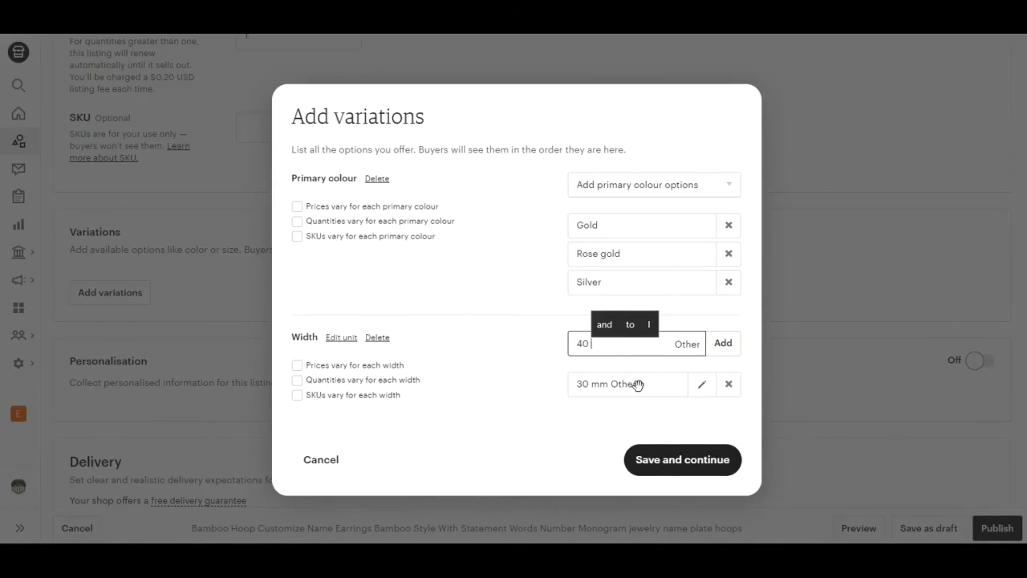
text( mm)
click(723, 350)
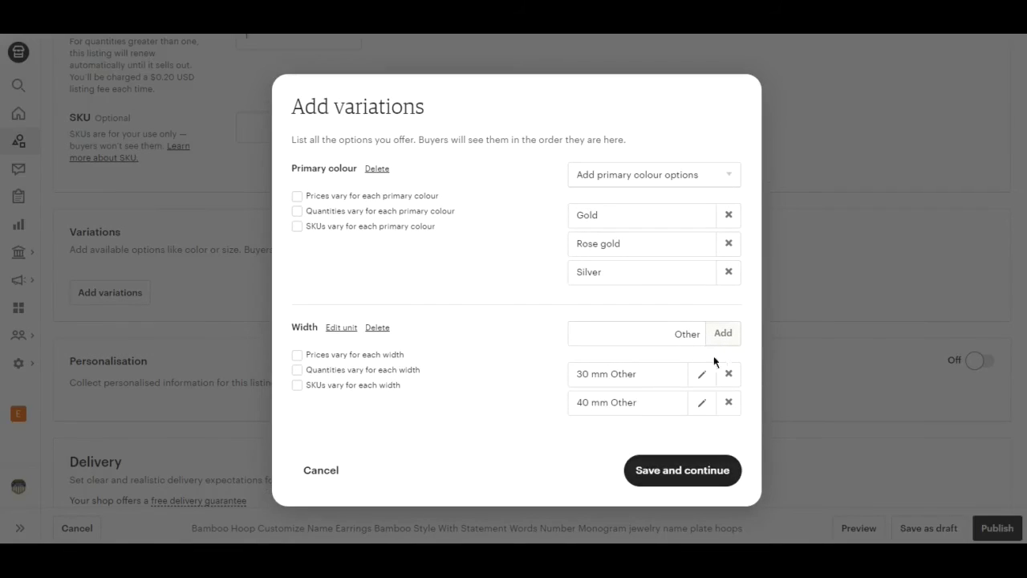
click(655, 332)
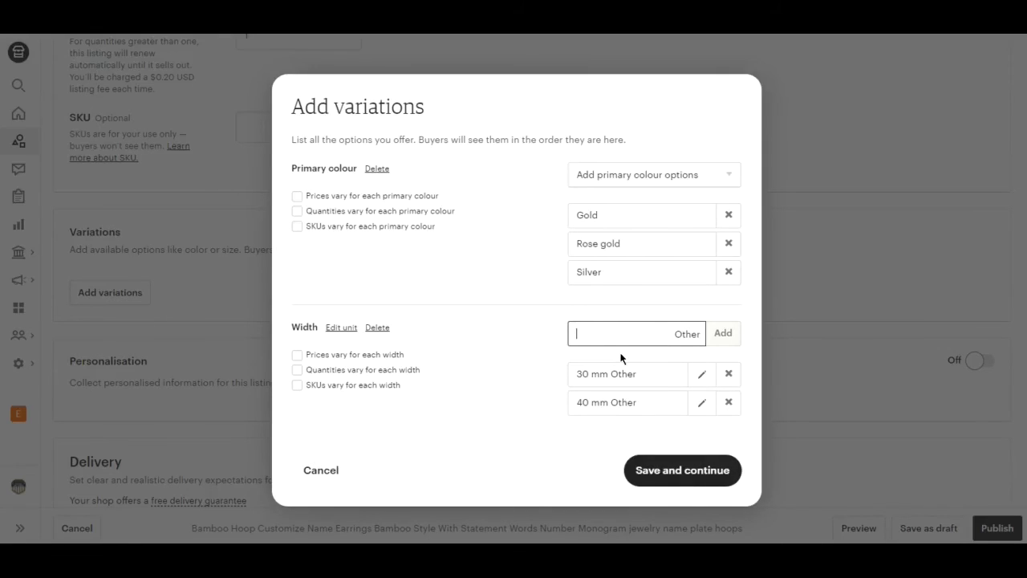
text(45 mm)
click(724, 340)
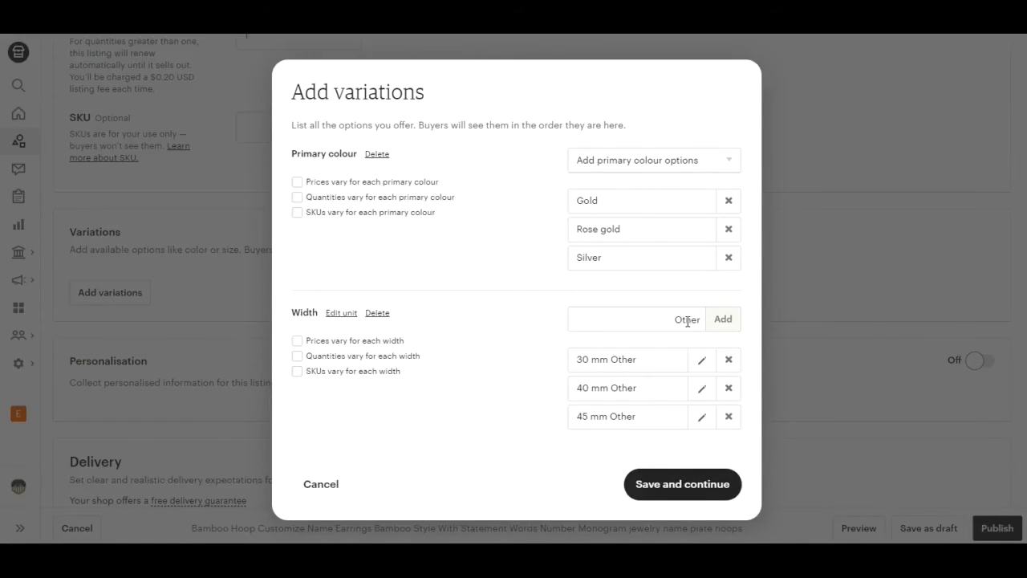
click(653, 321)
drag(686, 319, 675, 319)
click(702, 360)
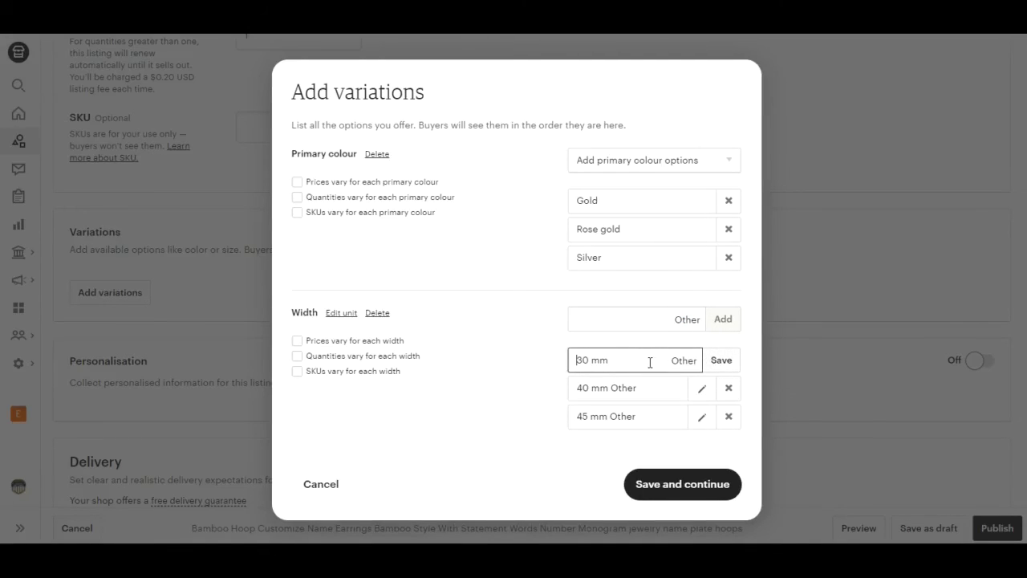
key(Return)
click(699, 366)
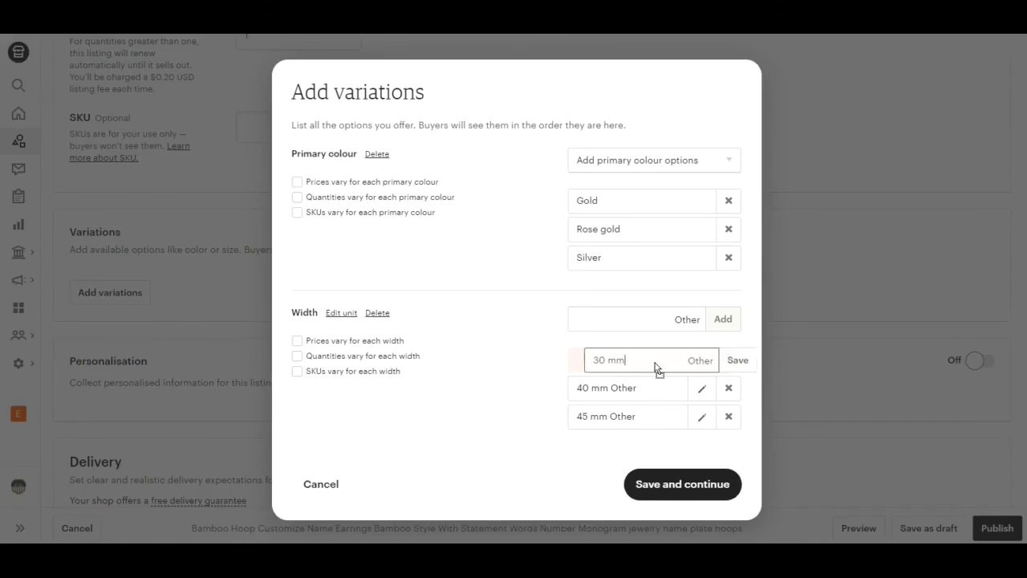
key(Return)
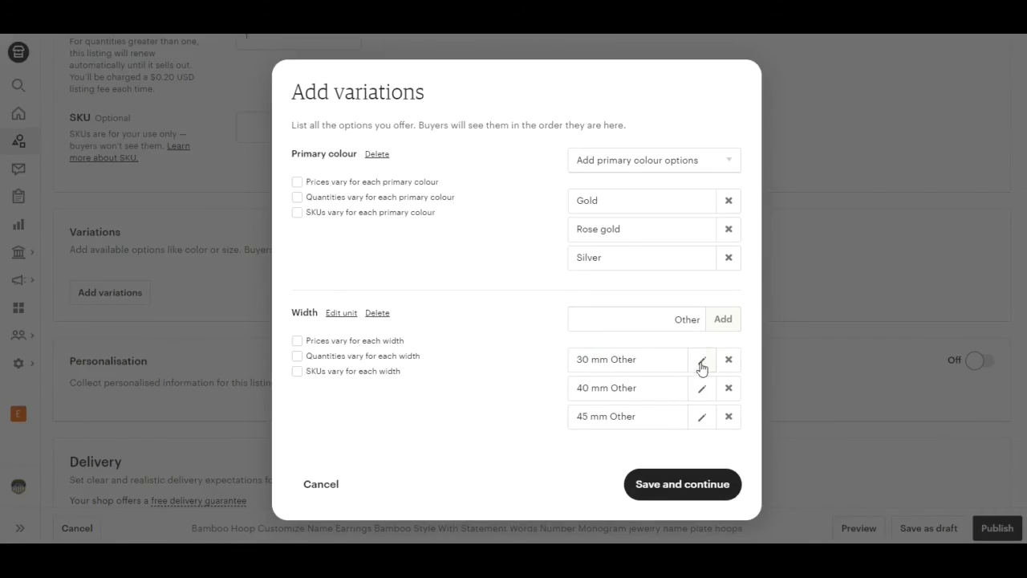
double_click(690, 318)
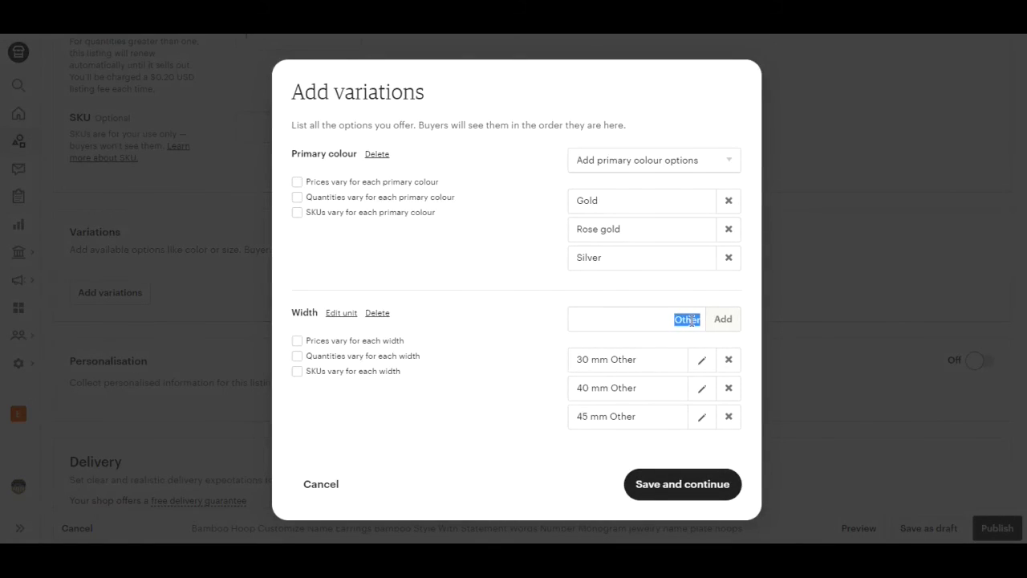
click(667, 321)
click(681, 321)
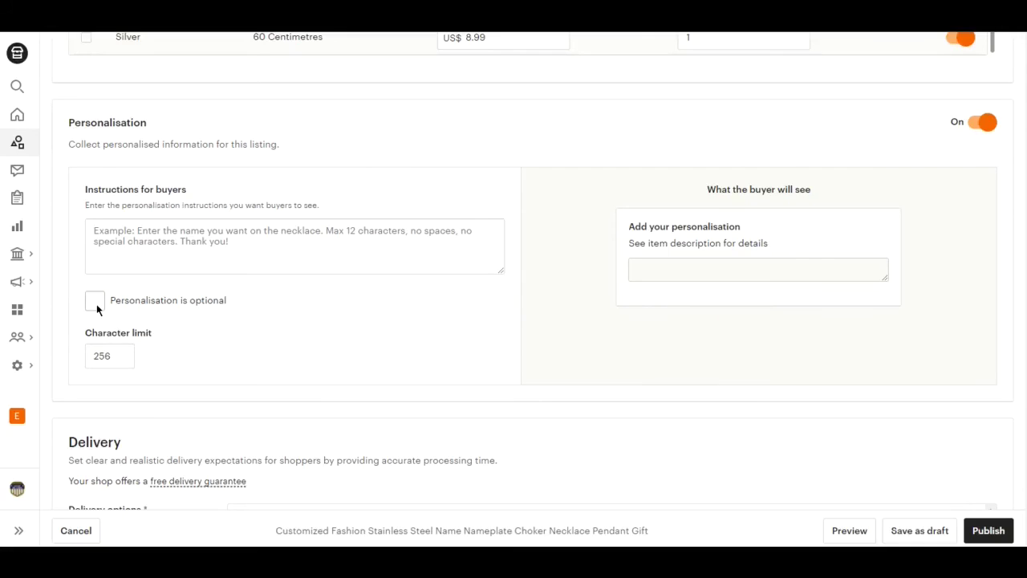
- Make personalisation optional and enter "Enter name + font style" as the instructions for buyers
click(95, 305)
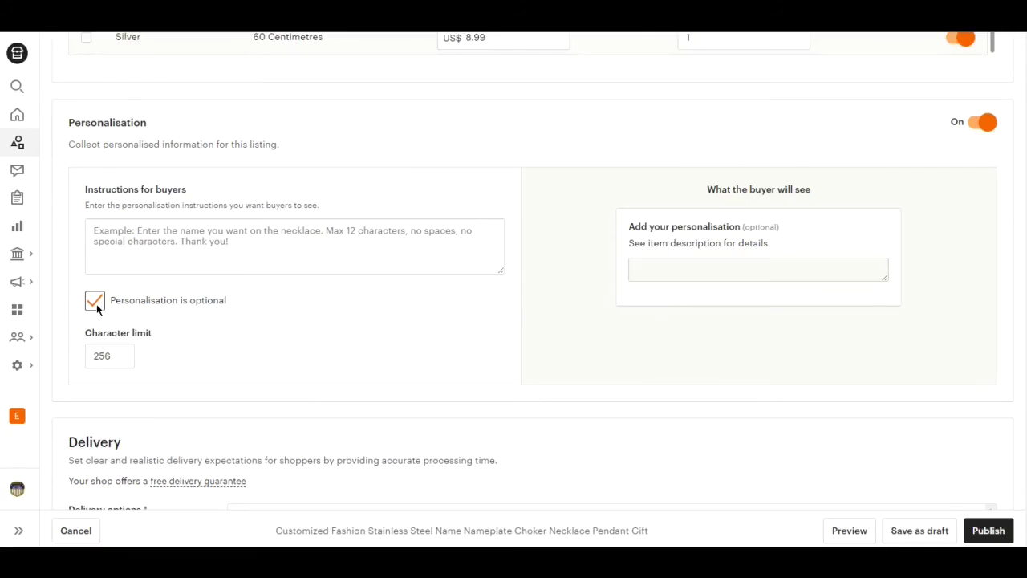
click(225, 247)
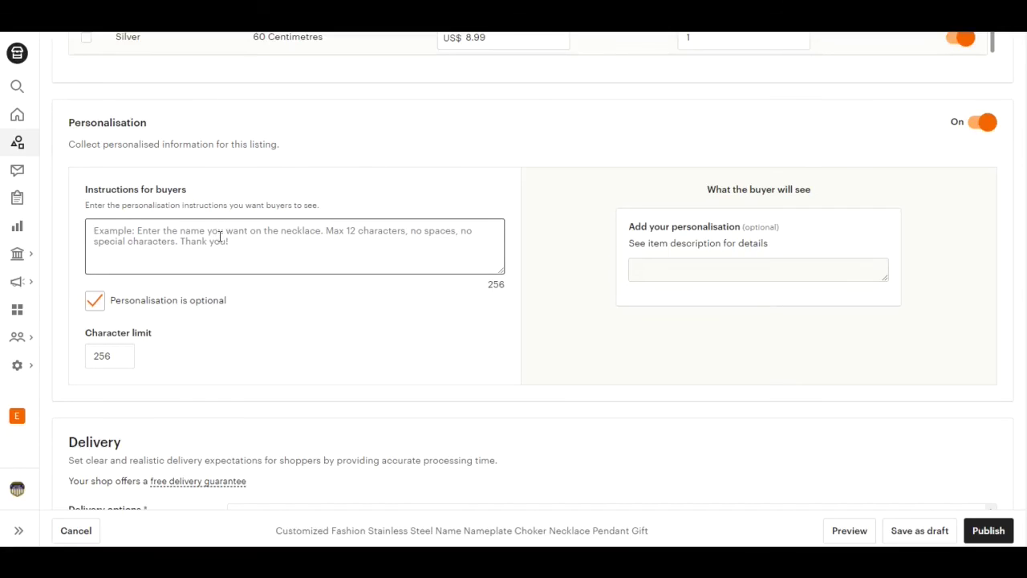
text(Enter name + font style)
- Review the necklace listing's delivery options and postage price, and open the listing preview
scroll(222, 241, down, 4)
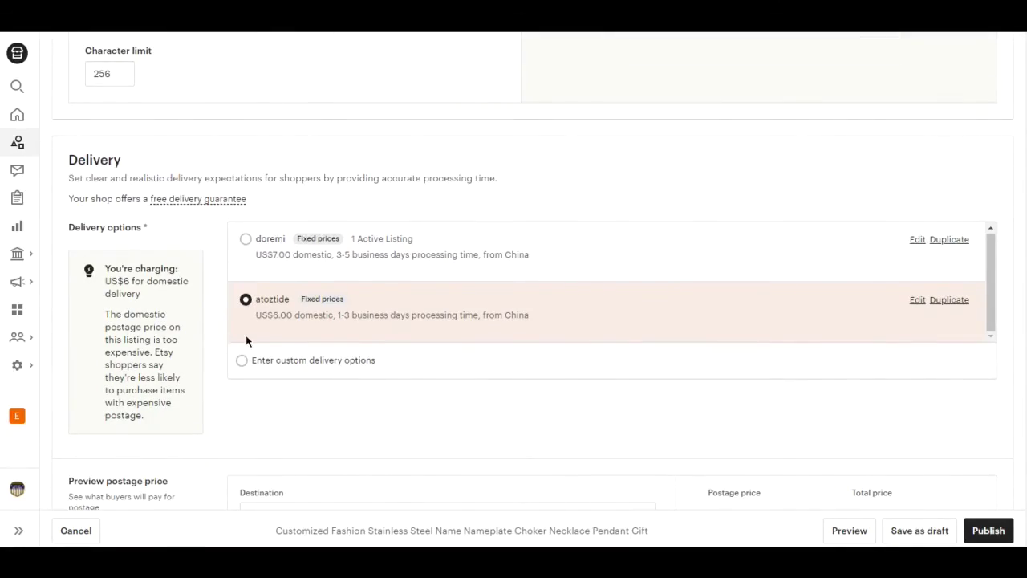
scroll(246, 335, down, 2)
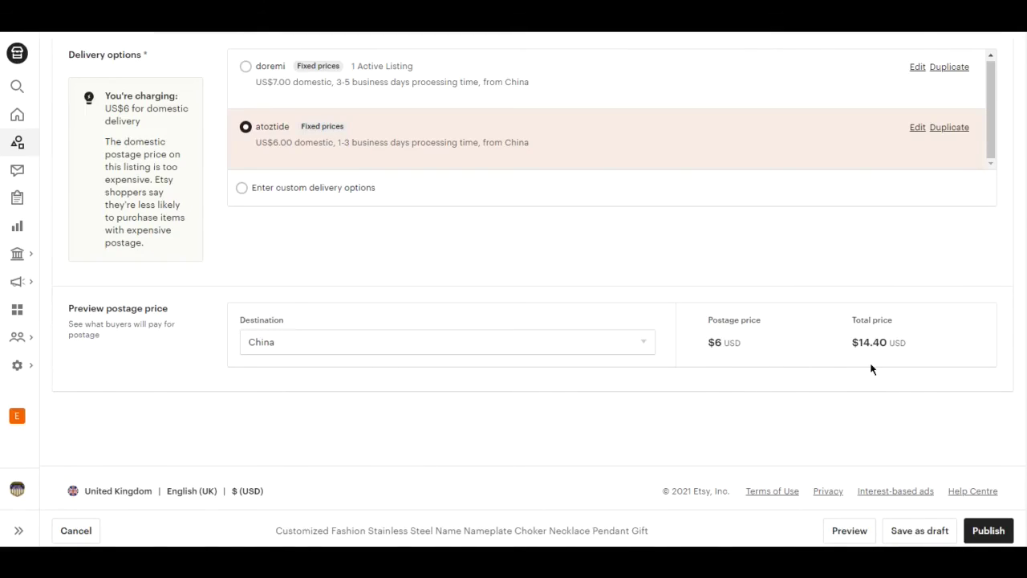
scroll(872, 368, up, 2)
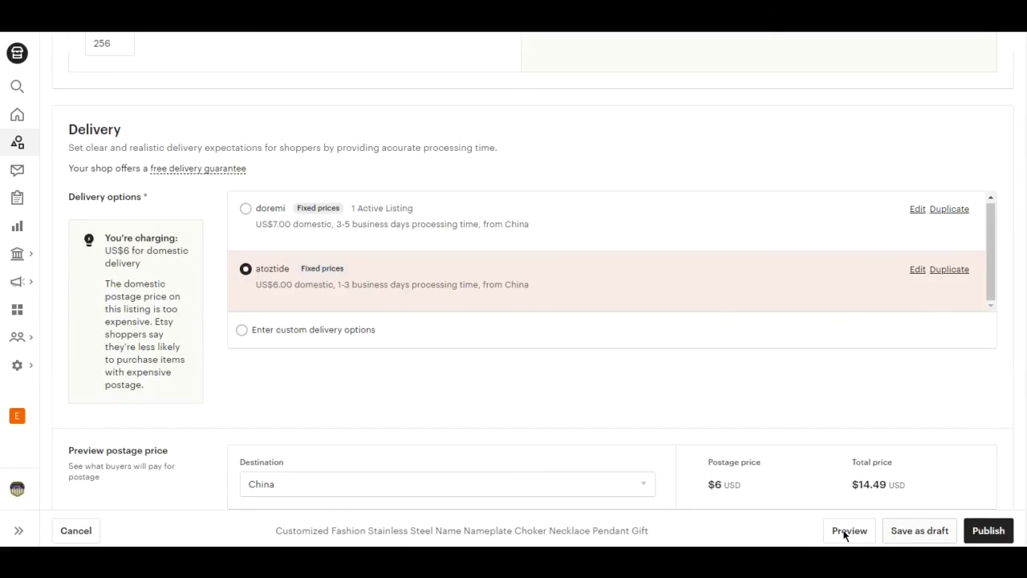
click(849, 531)
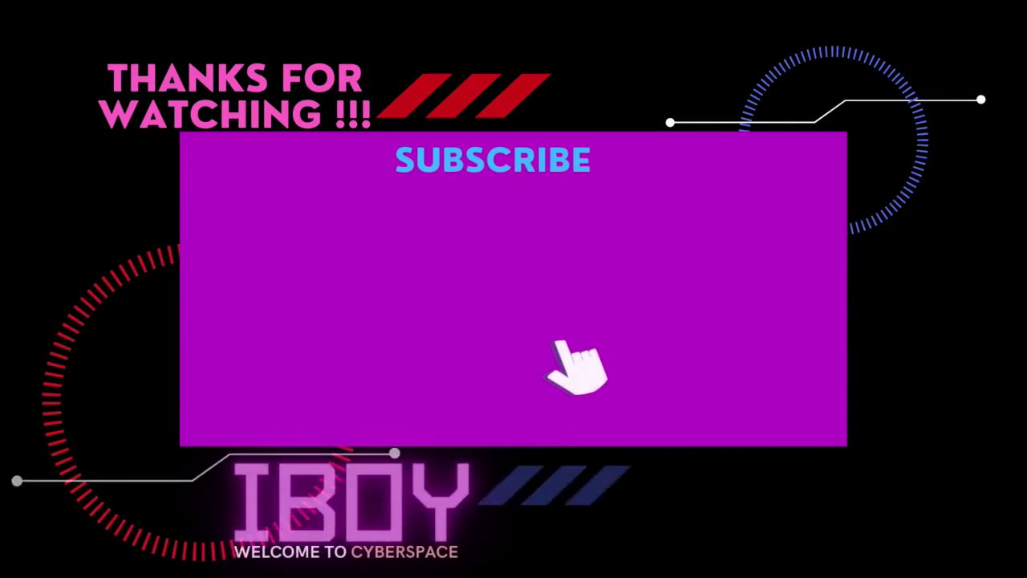